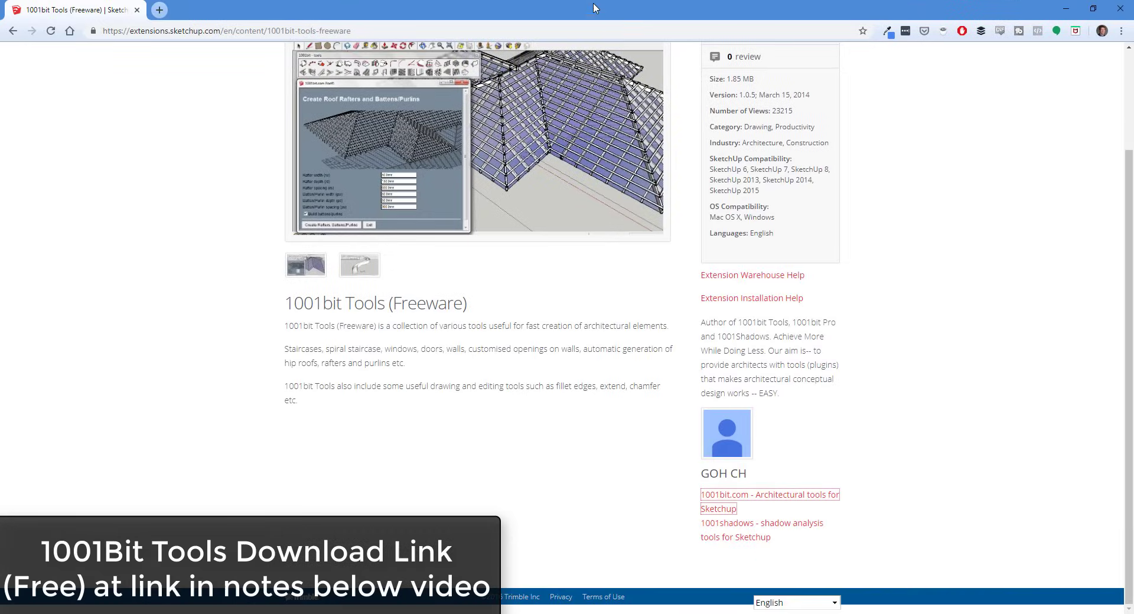
Step: Look over the 1001bit Tools (Freeware) extension page and the 1001bit Pro website
{"action": "scroll", "coordinate": [685, 287], "scroll_direction": "up", "scroll_amount": 3}
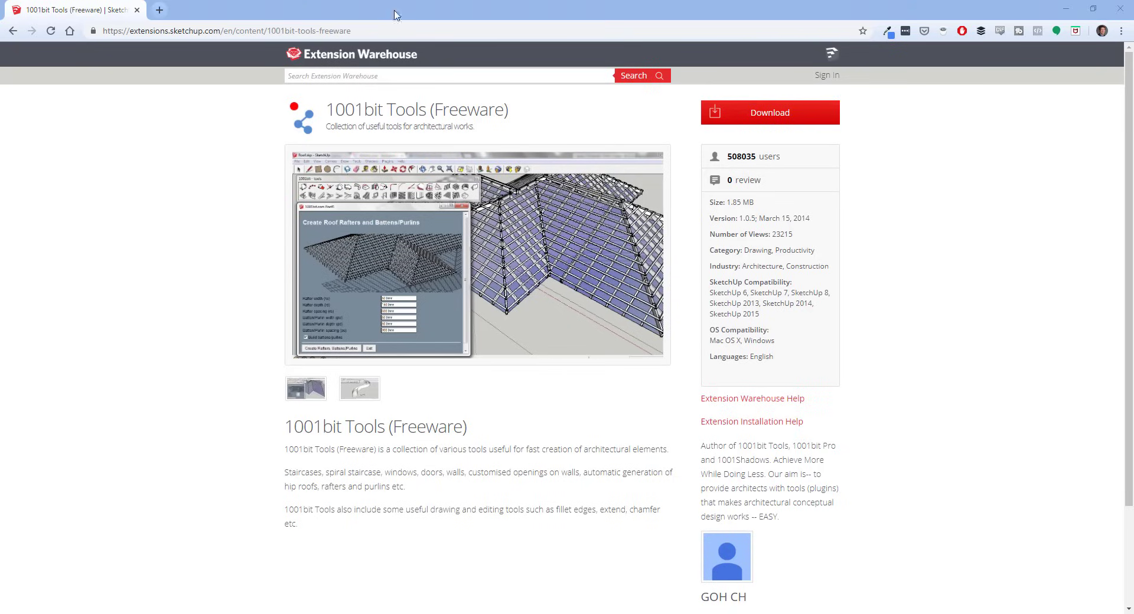
{"action": "left_click", "coordinate": [216, 9]}
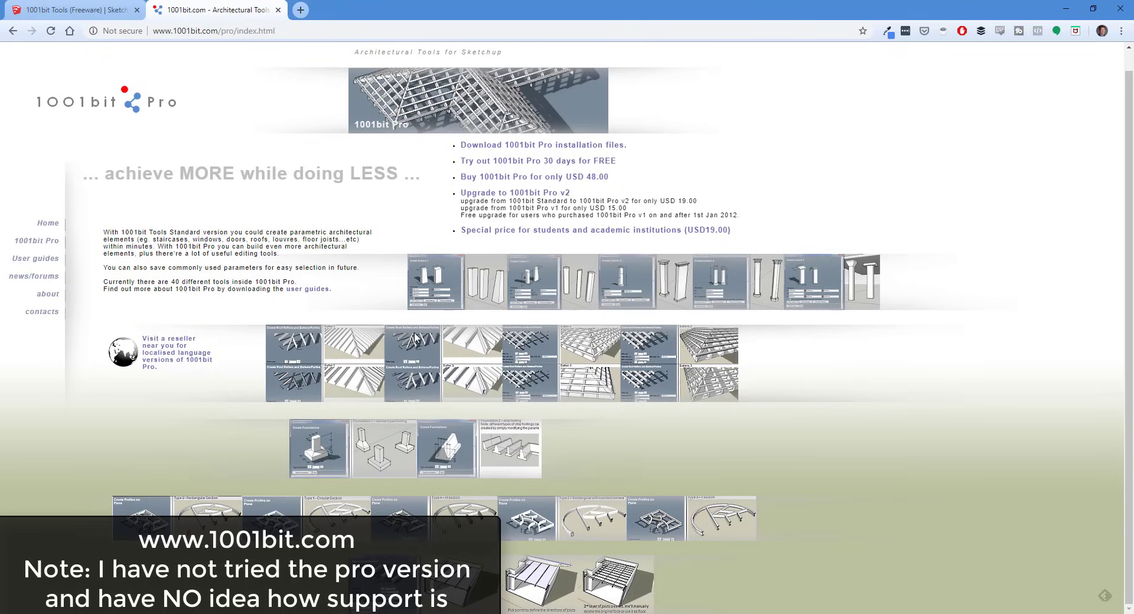
{"action": "left_click", "coordinate": [121, 7]}
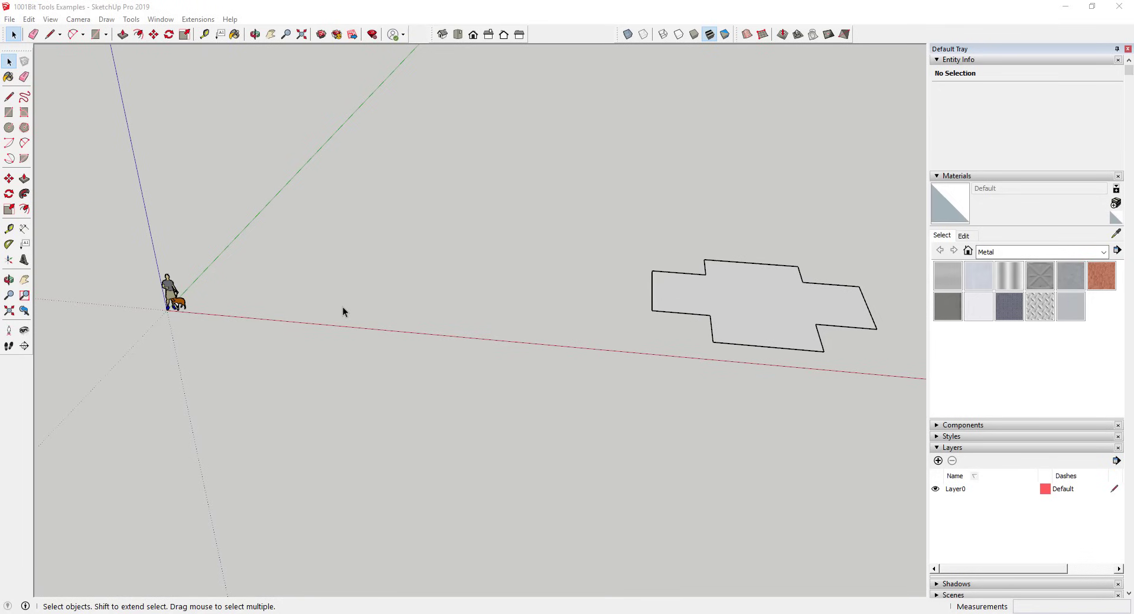
Step: Switch to SketchUp and save the 1001bit toolbar settings with every tool group enabled and arranged in one toolbar
{"action": "left_click", "coordinate": [359, 271]}
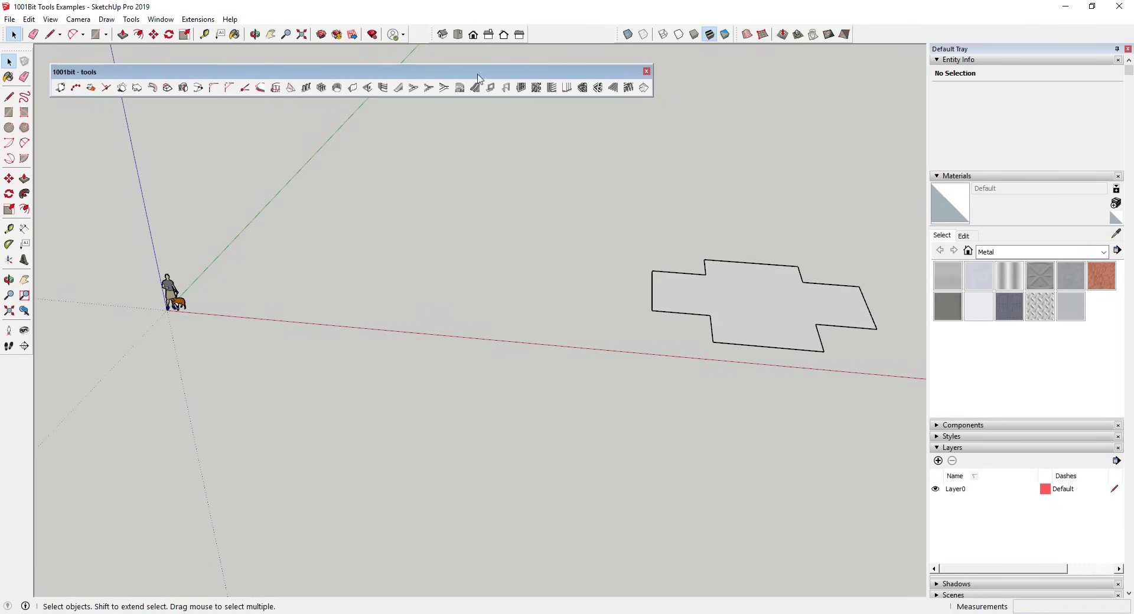
{"action": "left_click", "coordinate": [198, 19]}
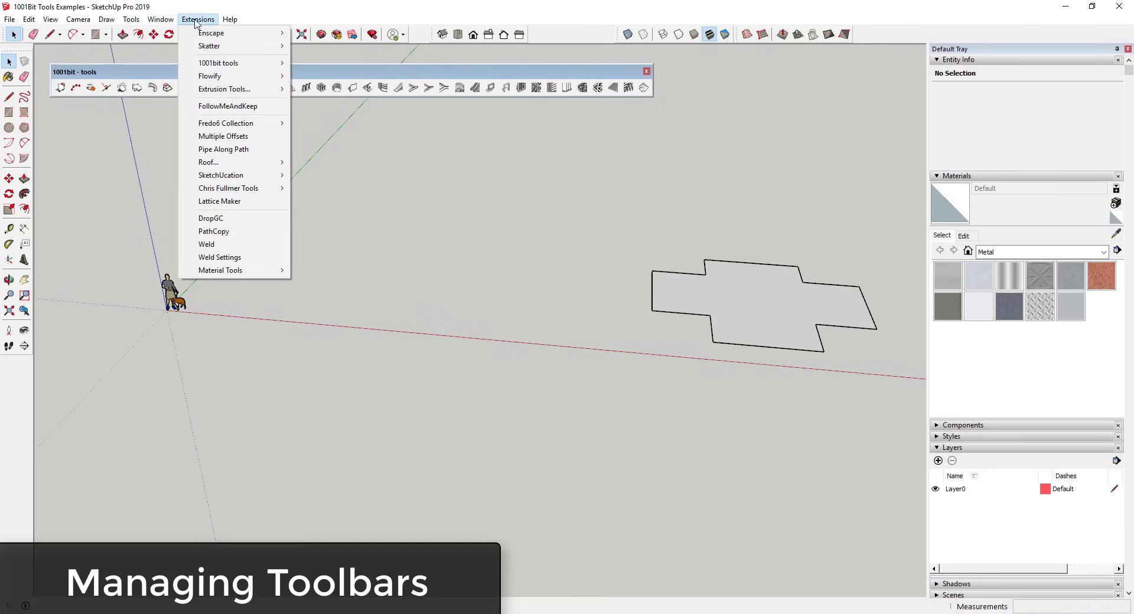
{"action": "mouse_move", "coordinate": [231, 69]}
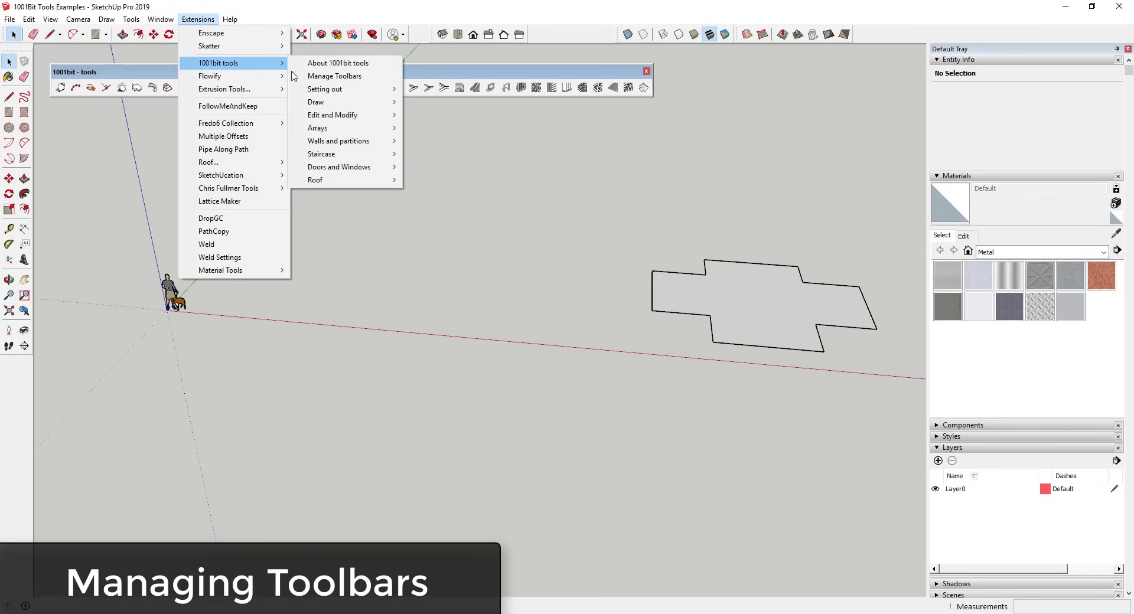
{"action": "left_click", "coordinate": [339, 78]}
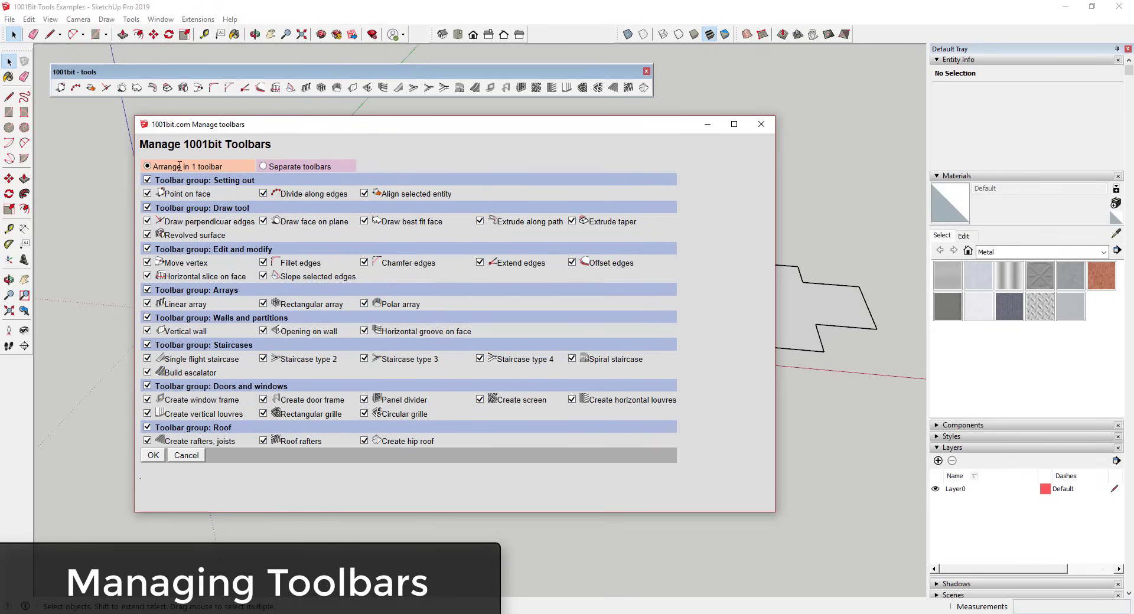
{"action": "left_click", "coordinate": [264, 167]}
{"action": "left_click", "coordinate": [147, 168]}
{"action": "left_click", "coordinate": [263, 359]}
{"action": "left_click", "coordinate": [152, 458]}
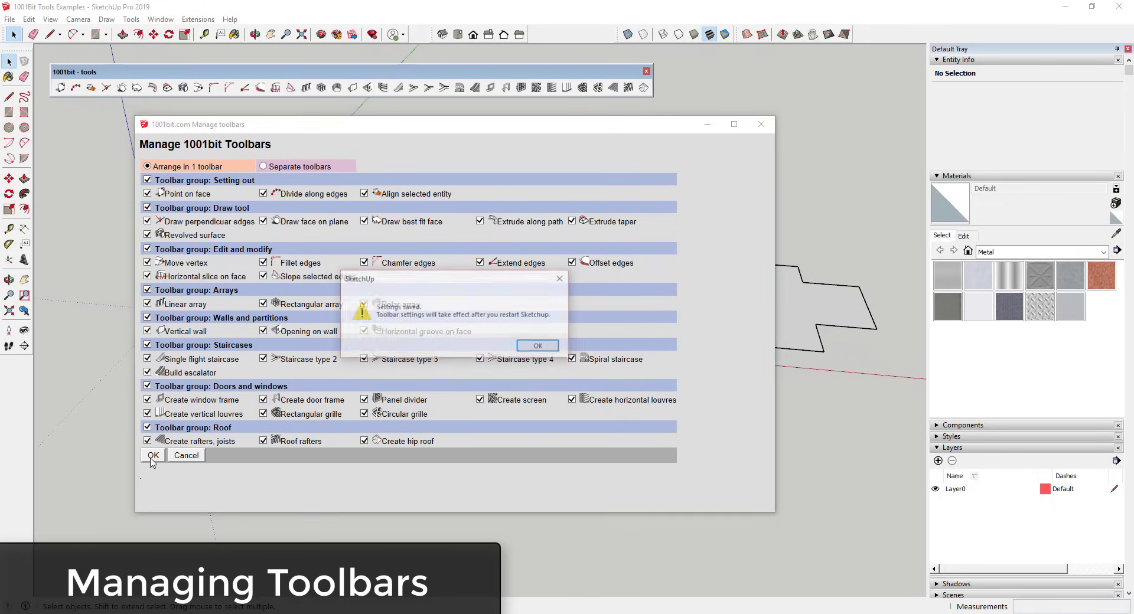
{"action": "left_click", "coordinate": [537, 351]}
Step: Draw an edge about 12' long parallel to the red axis, starting near the scale figure
{"action": "middle_click_drag", "start_coordinate": [484, 233], "coordinate": [459, 210]}
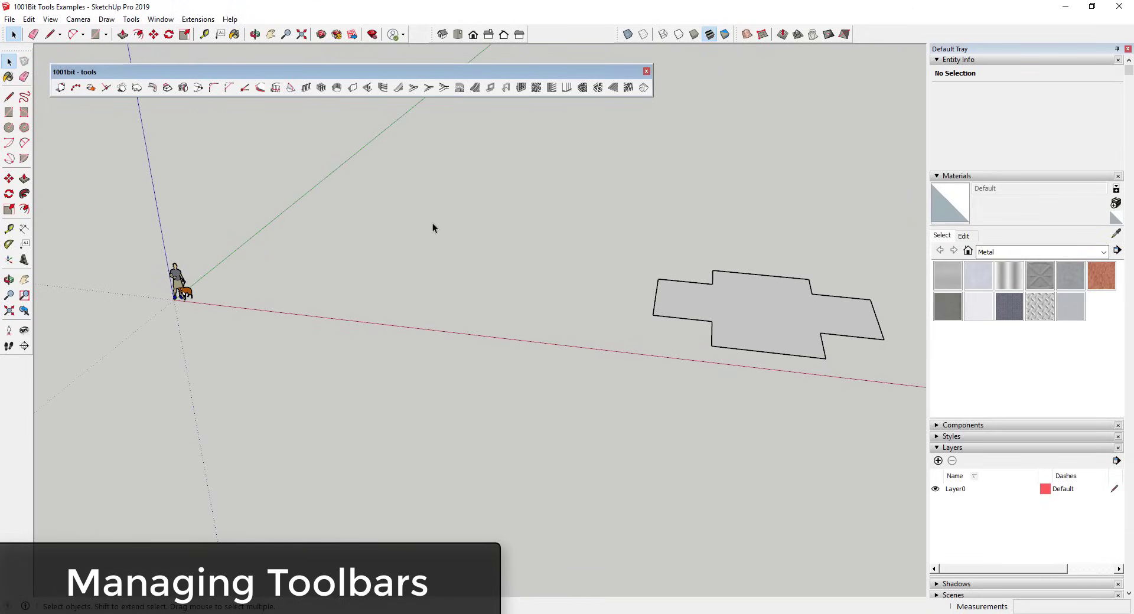
{"action": "key", "text": "l"}
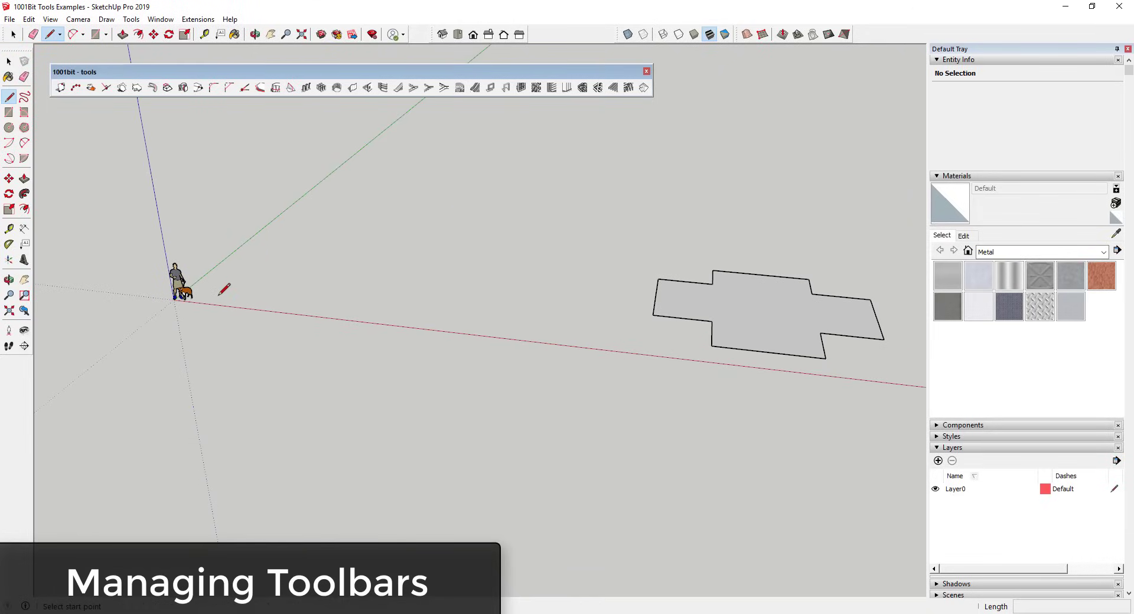
{"action": "left_click", "coordinate": [216, 298]}
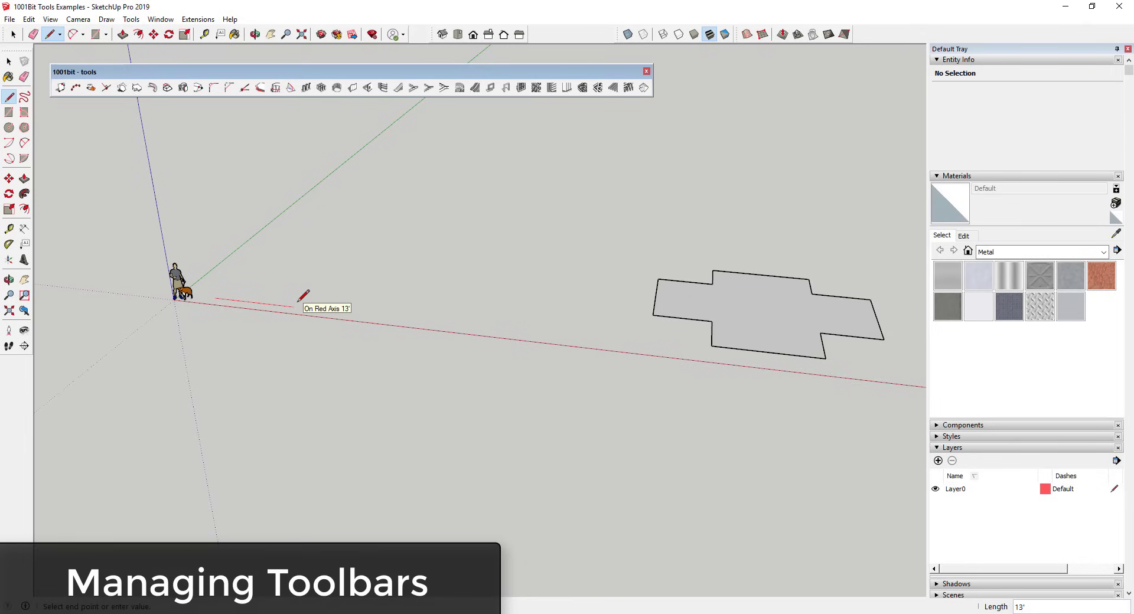
{"action": "left_click", "coordinate": [273, 308]}
{"action": "key", "text": "space"}
{"action": "scroll", "coordinate": [247, 304], "scroll_direction": "up", "scroll_amount": 3}
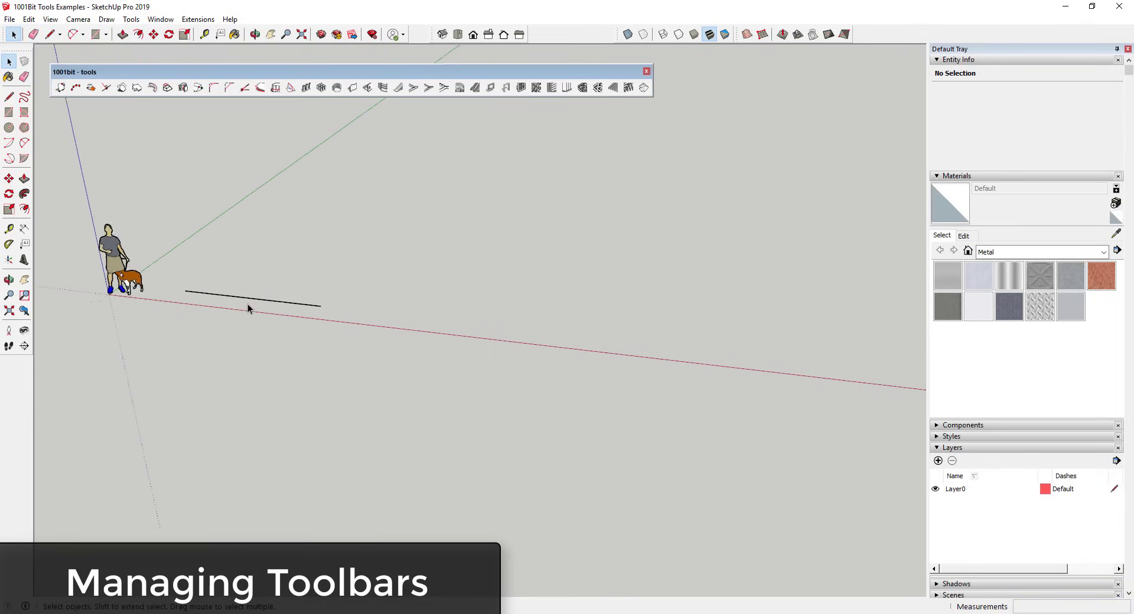
Step: Divide the 12' edge with construction points at a fixed distance of 18 inches, setting out from the start point
{"action": "left_click", "coordinate": [246, 300]}
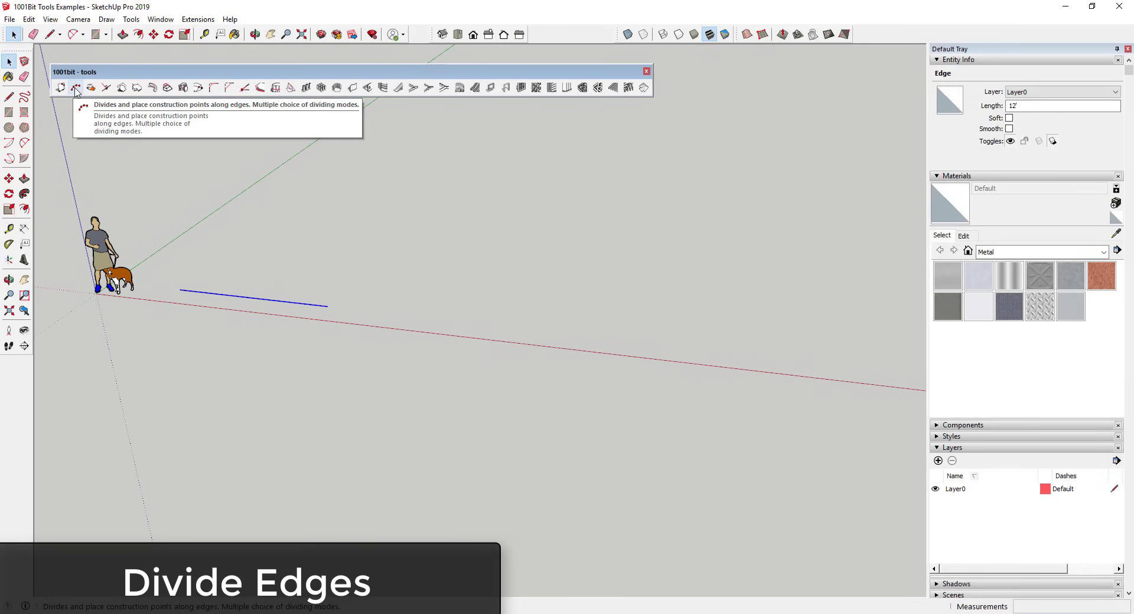
{"action": "left_click", "coordinate": [75, 89]}
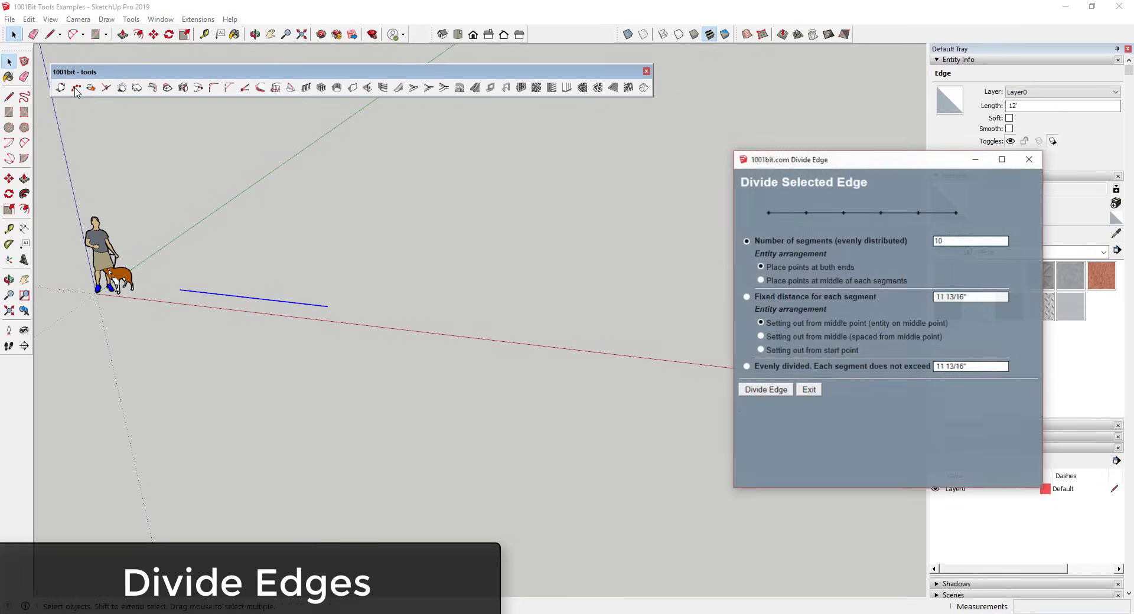
{"action": "left_click_drag", "start_coordinate": [830, 170], "coordinate": [604, 154]}
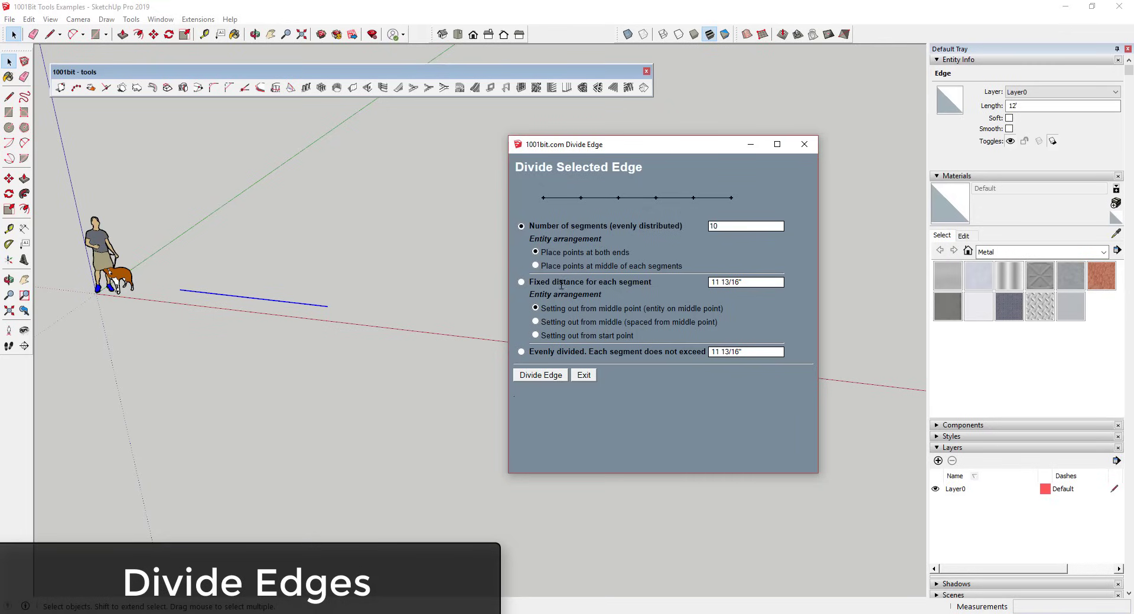
{"action": "left_click", "coordinate": [520, 282]}
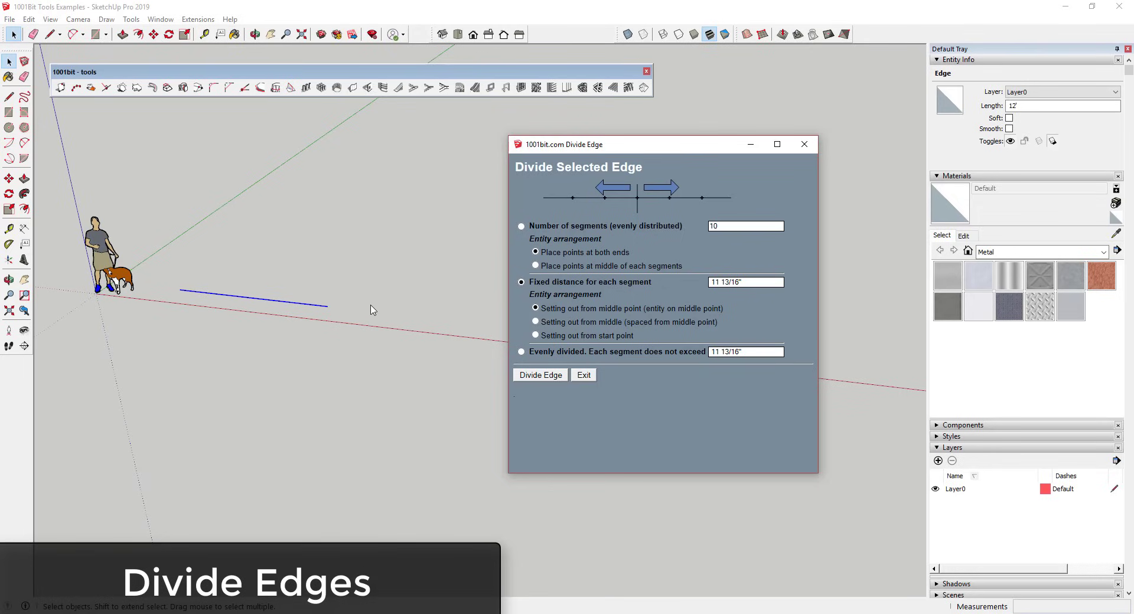
{"action": "triple_click", "coordinate": [718, 283]}
{"action": "type", "text": "18"}
{"action": "left_click", "coordinate": [535, 336]}
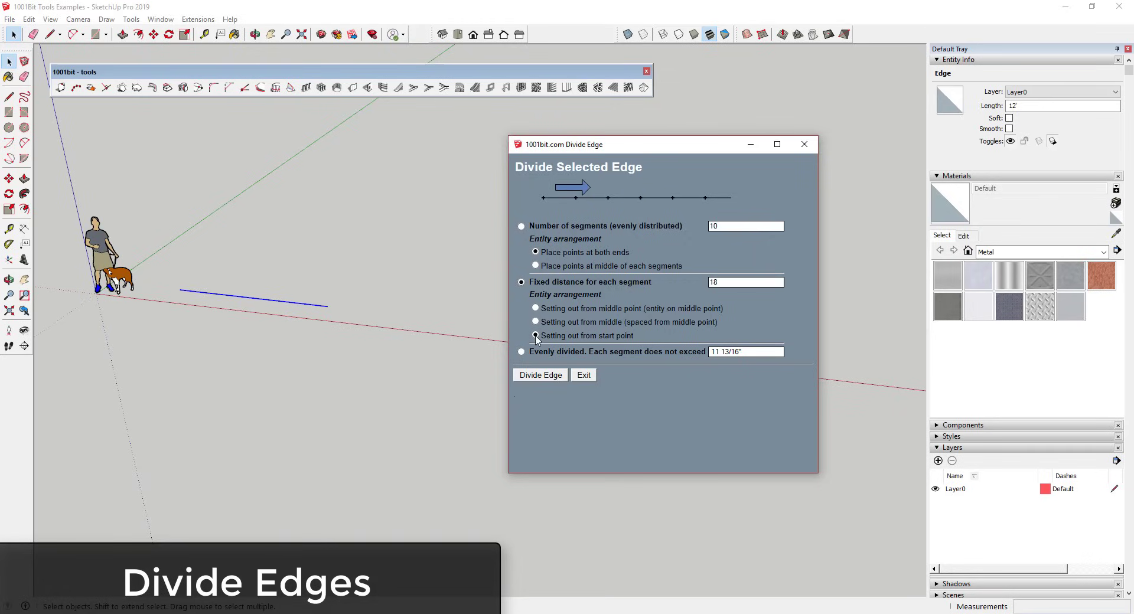
{"action": "left_click", "coordinate": [544, 377]}
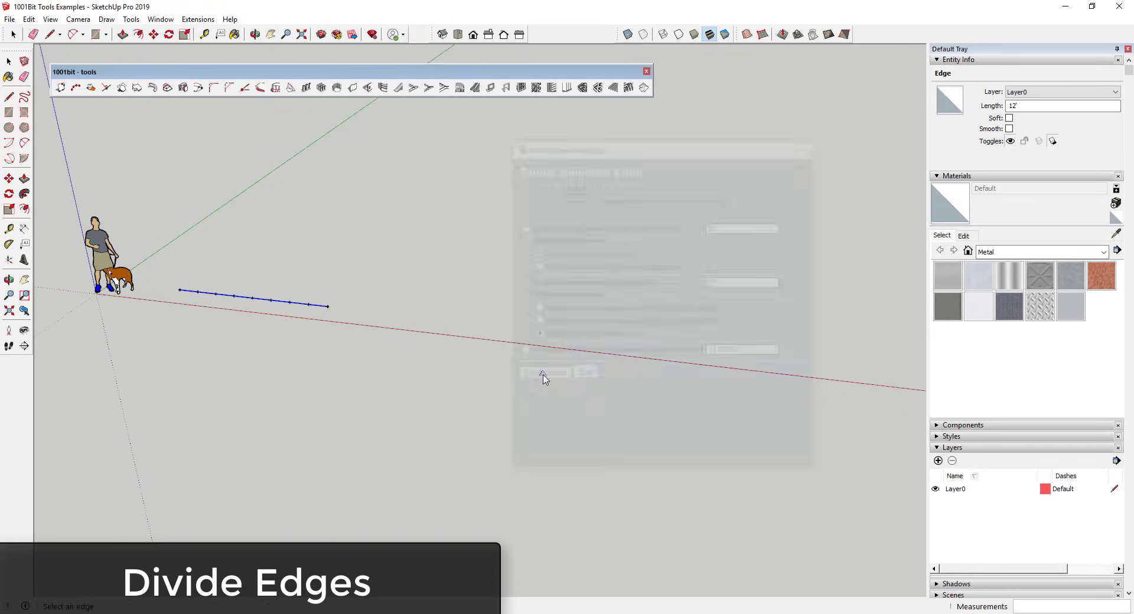
Step: Divide the 12' edge at a fixed distance of 7 inches per segment and clear the selection
{"action": "scroll", "coordinate": [185, 291], "scroll_direction": "up", "scroll_amount": 4}
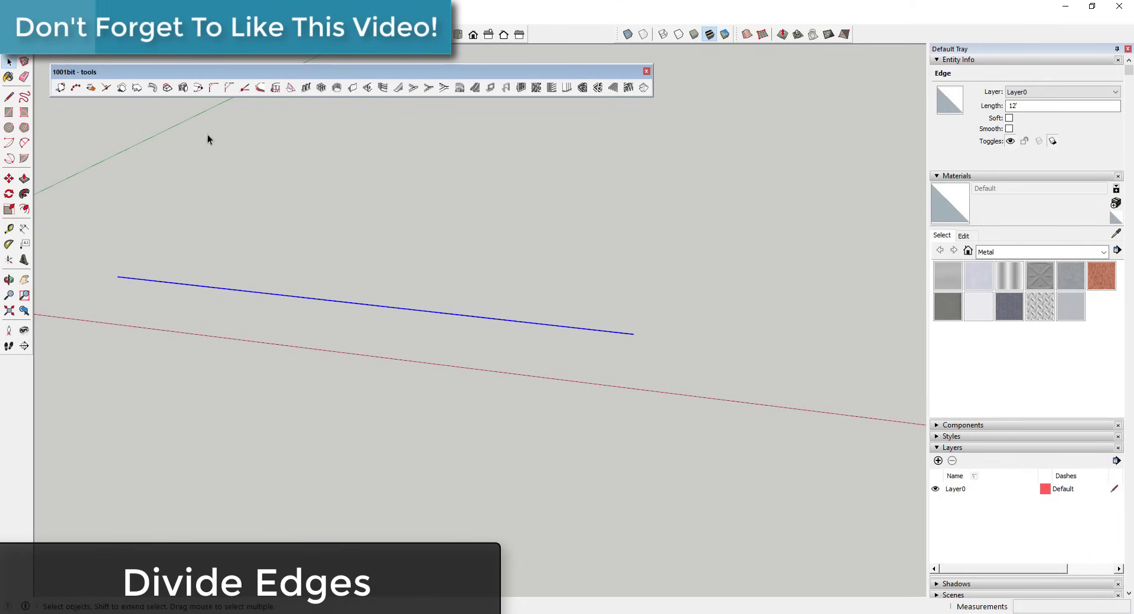
{"action": "left_click", "coordinate": [75, 89]}
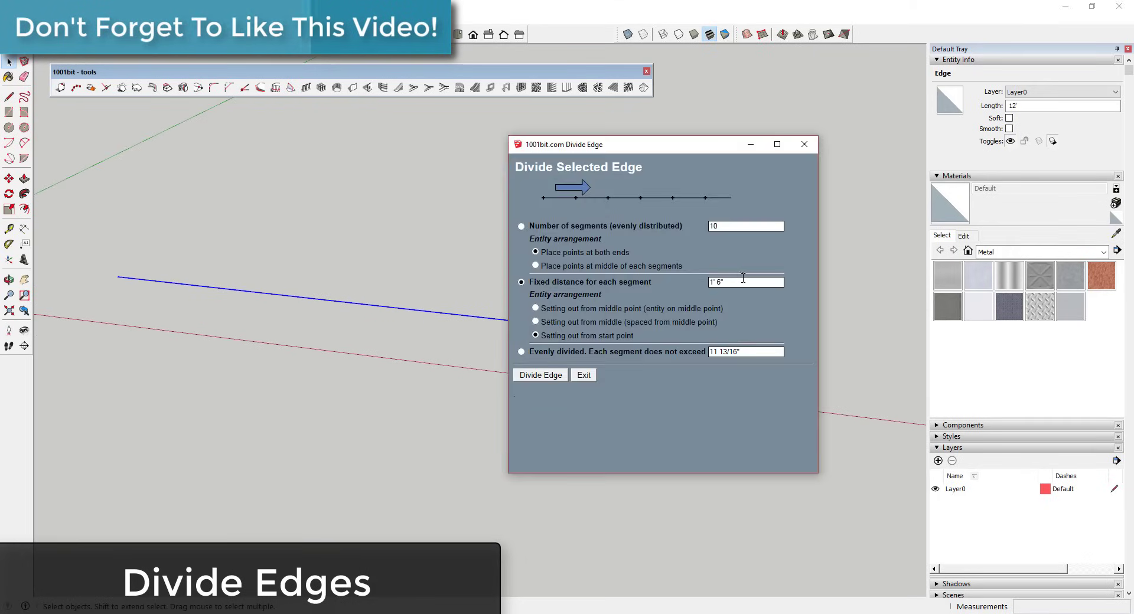
{"action": "left_click", "coordinate": [747, 285]}
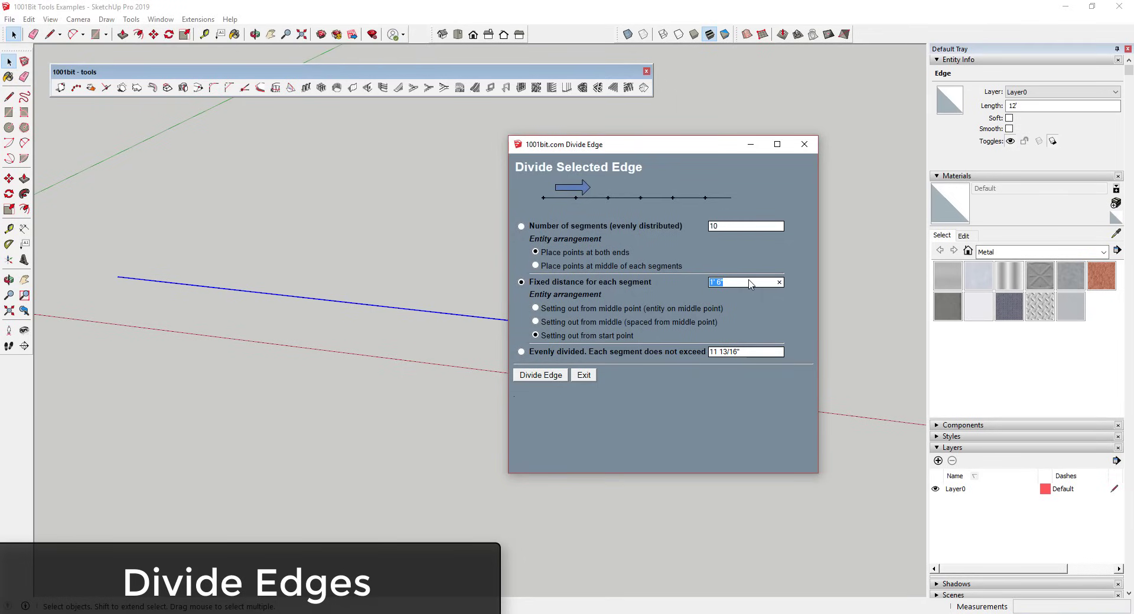
{"action": "type", "text": "7"}
{"action": "left_click", "coordinate": [549, 376]}
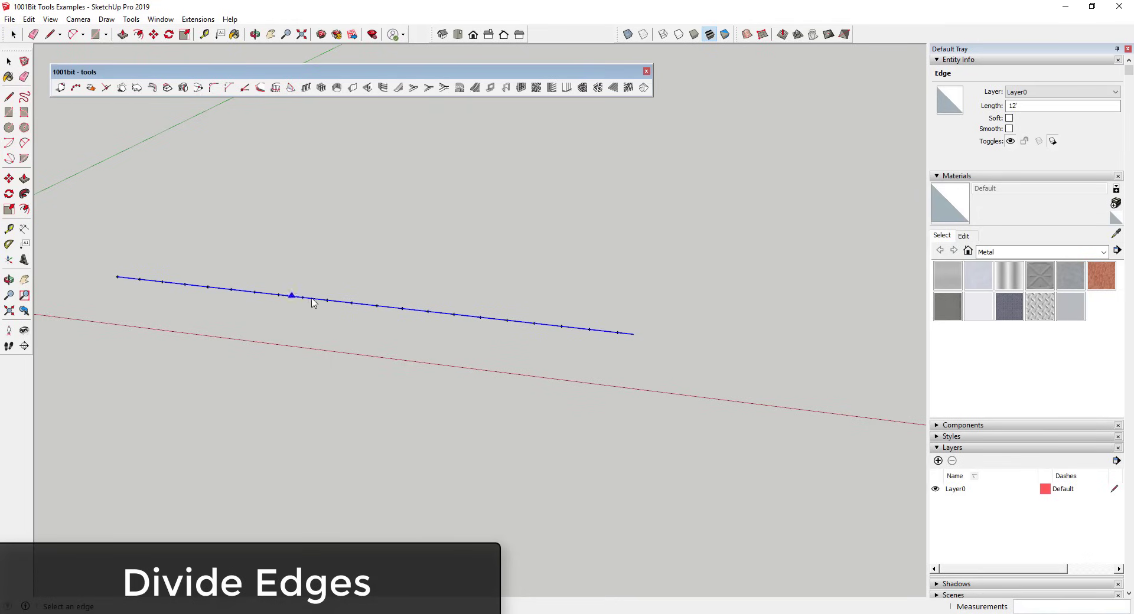
{"action": "scroll", "coordinate": [632, 338], "scroll_direction": "up", "scroll_amount": 3}
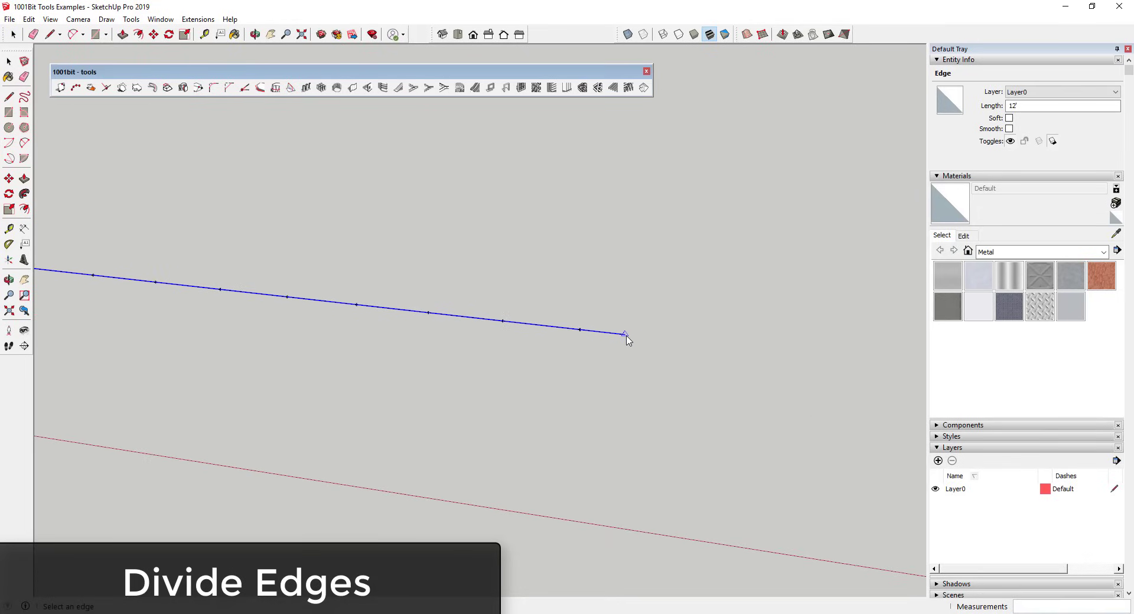
{"action": "key", "text": "space"}
{"action": "left_click", "coordinate": [636, 362]}
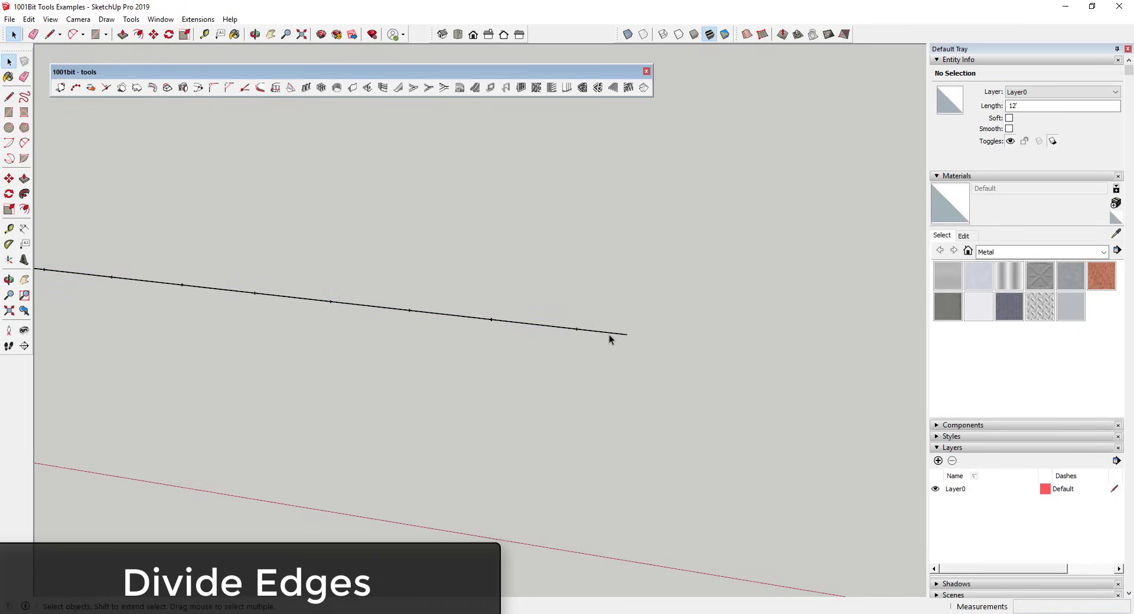
Step: Draw a separate edge parallel to the red axis, beyond the far end of the divided edge
{"action": "scroll", "coordinate": [610, 338], "scroll_direction": "up", "scroll_amount": 1}
{"action": "scroll", "coordinate": [610, 340], "scroll_direction": "down", "scroll_amount": 4}
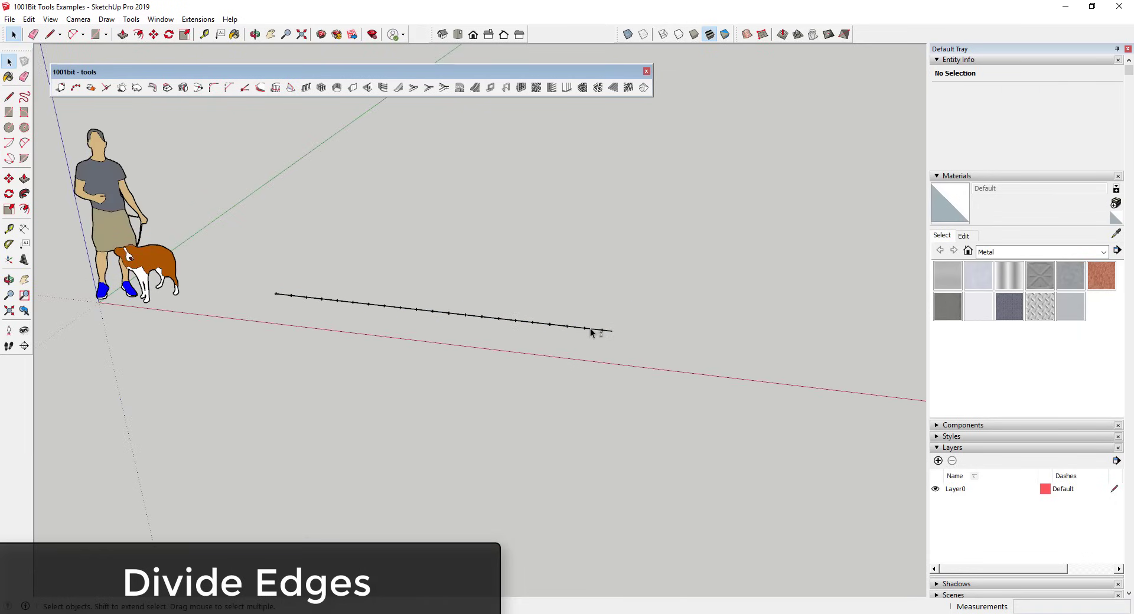
{"action": "middle_click_drag", "start_coordinate": [597, 329], "coordinate": [417, 354], "text": "shift"}
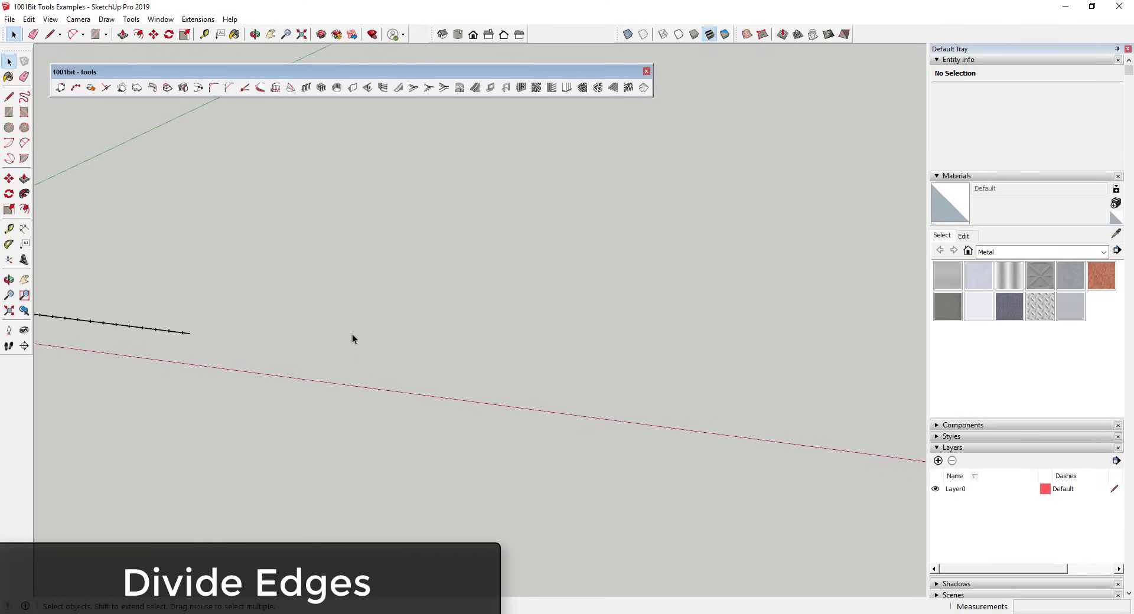
{"action": "key", "text": "l"}
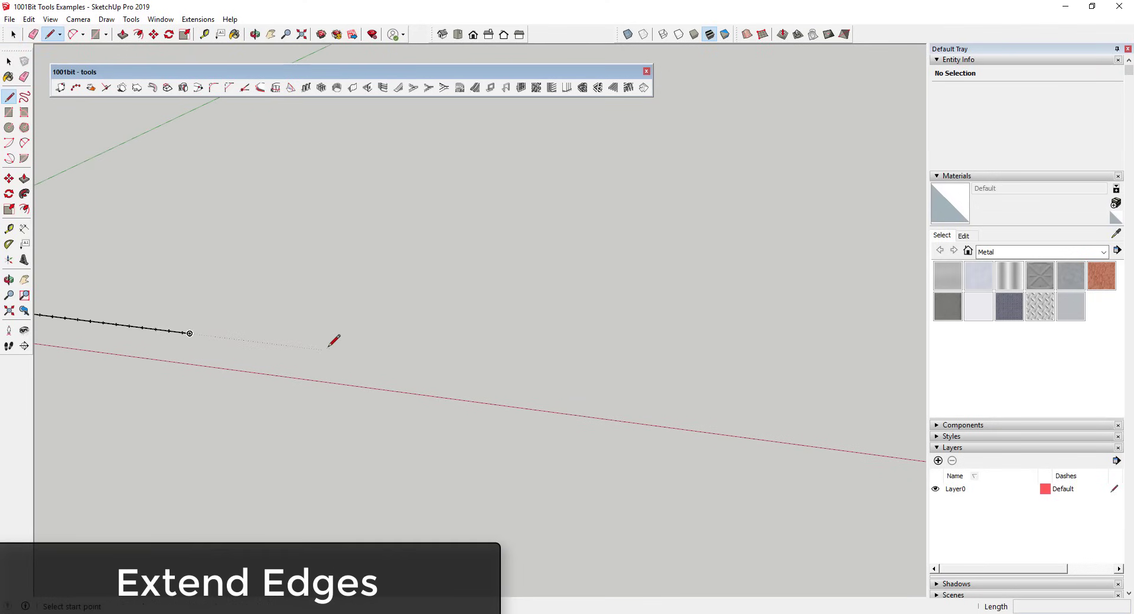
{"action": "left_click", "coordinate": [327, 351]}
{"action": "left_click", "coordinate": [550, 377]}
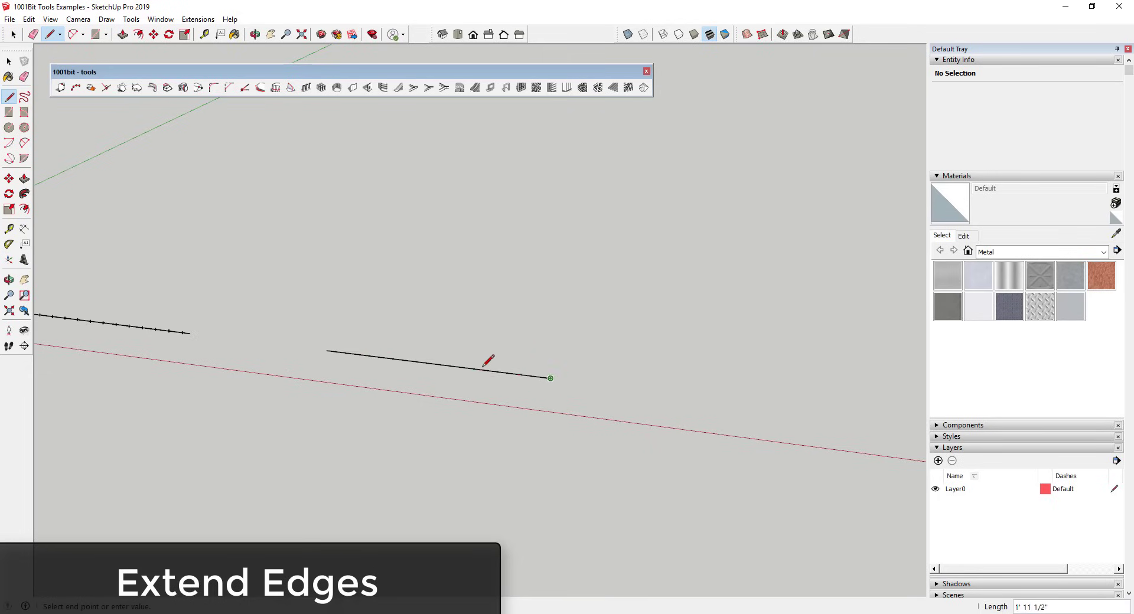
{"action": "key", "text": "Escape"}
Step: Draw two separate slanted edges behind the new base edge, each stopping short of it
{"action": "left_click", "coordinate": [399, 332]}
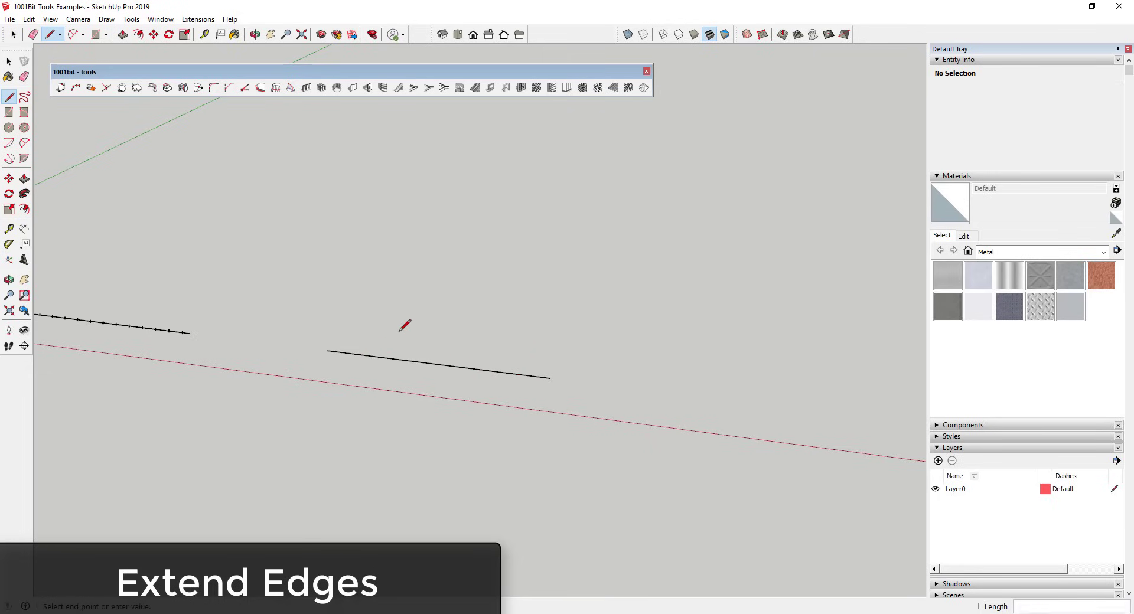
{"action": "left_click", "coordinate": [444, 264]}
{"action": "key", "text": "space"}
{"action": "key", "text": "l"}
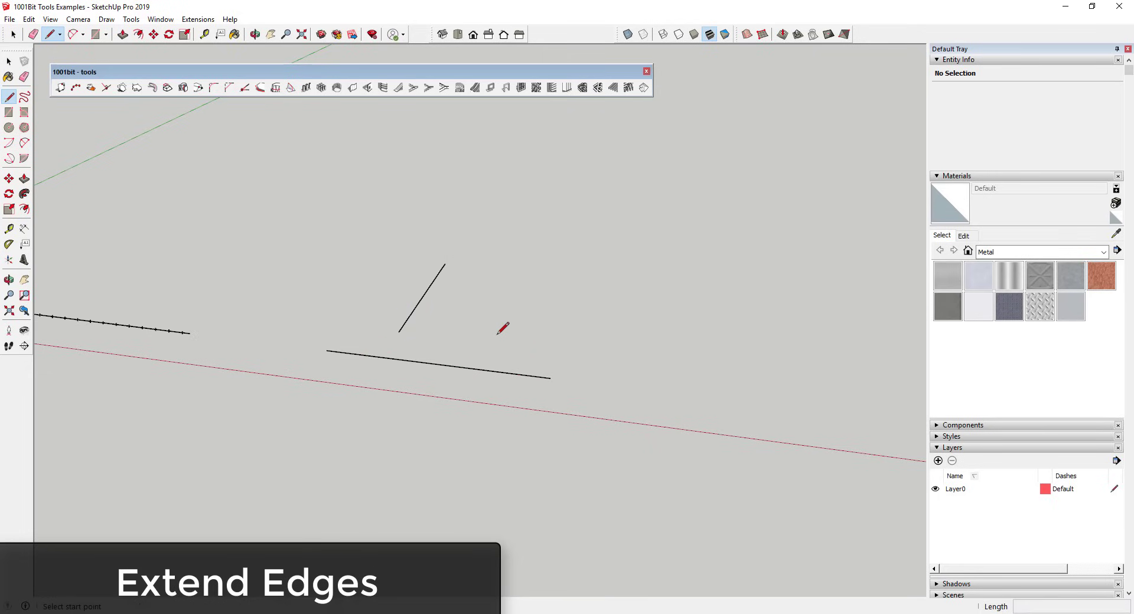
{"action": "left_click", "coordinate": [497, 334]}
{"action": "left_click", "coordinate": [533, 260]}
{"action": "key", "text": "space"}
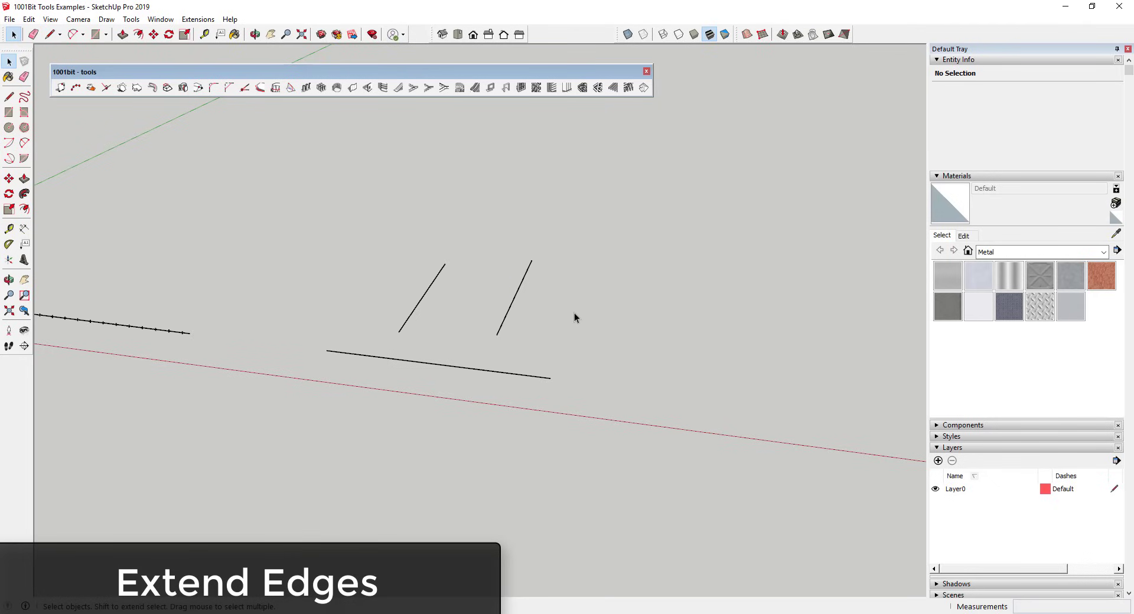
Step: Extend the slanted edge nearest the divided line to meet the base edge with the 1001bit extend tool
{"action": "middle_click_drag", "start_coordinate": [574, 313], "coordinate": [183, 128]}
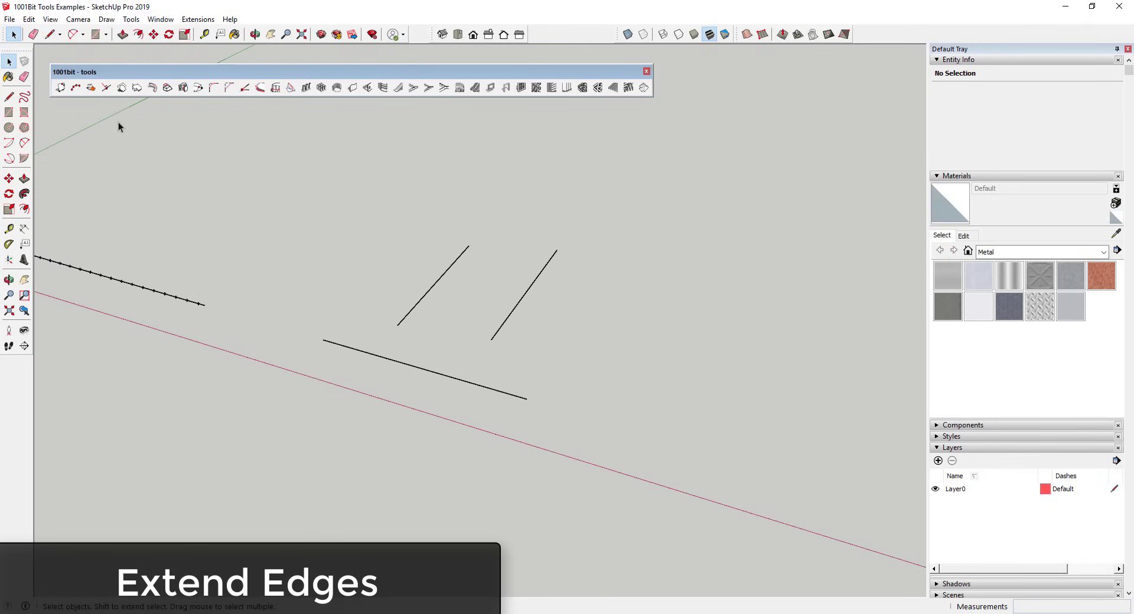
{"action": "left_click", "coordinate": [244, 88]}
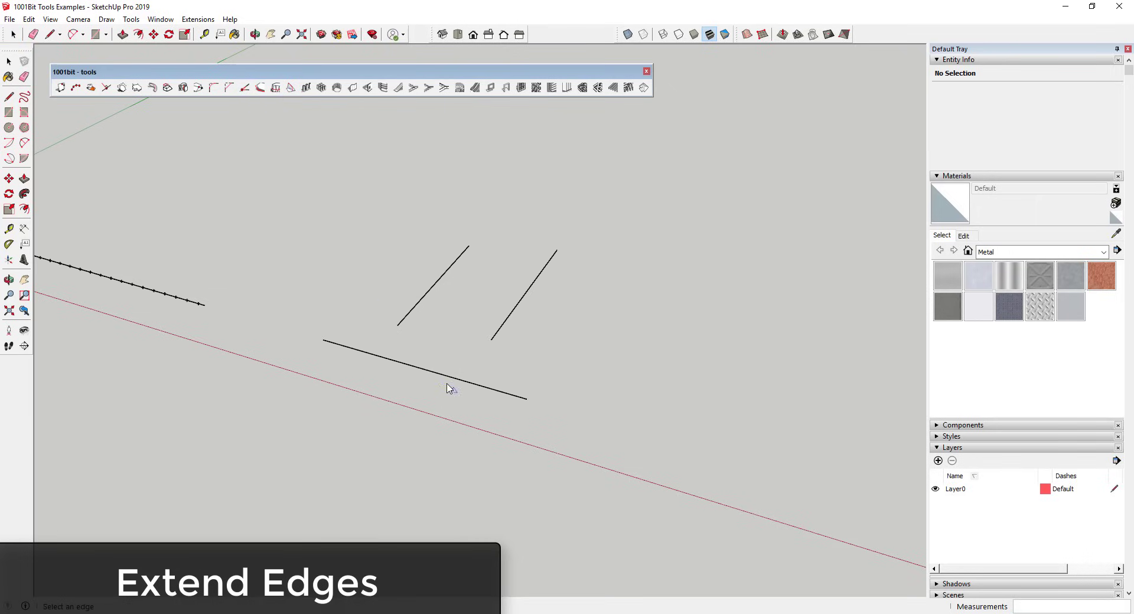
{"action": "left_click", "coordinate": [434, 302]}
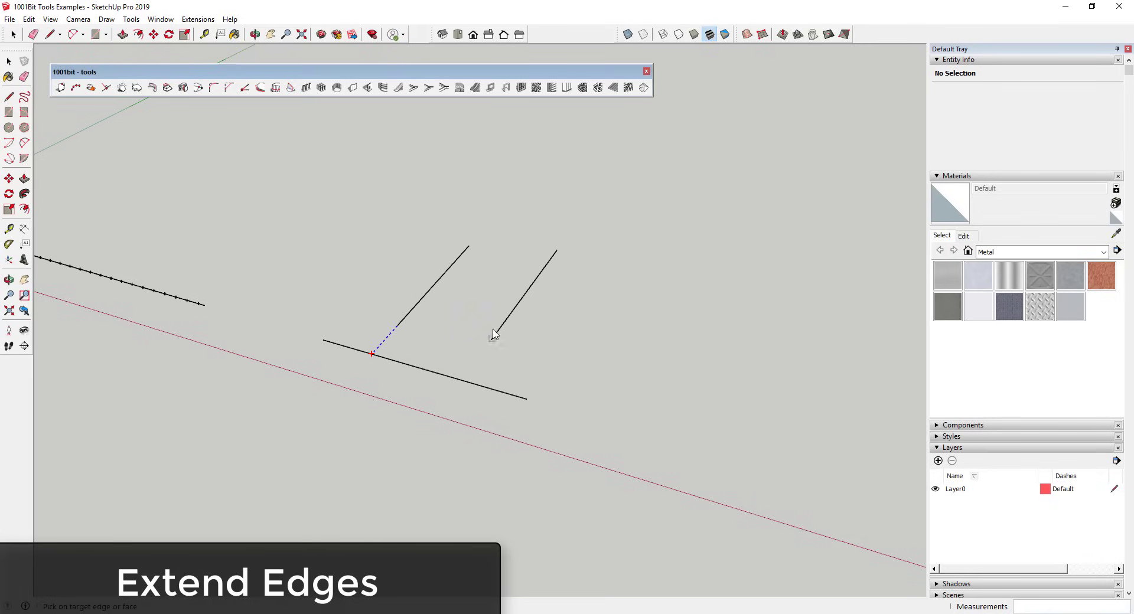
{"action": "left_click", "coordinate": [401, 366]}
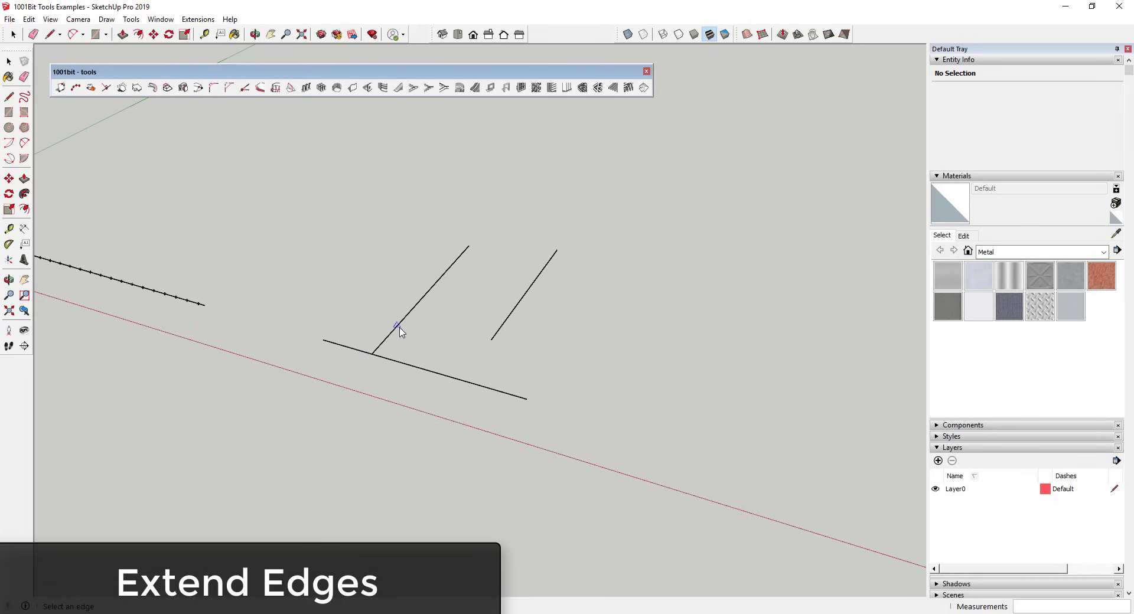
Step: Extend the remaining slanted edge to meet the base edge
{"action": "left_click", "coordinate": [509, 316]}
{"action": "left_click", "coordinate": [469, 383]}
{"action": "key", "text": "space"}
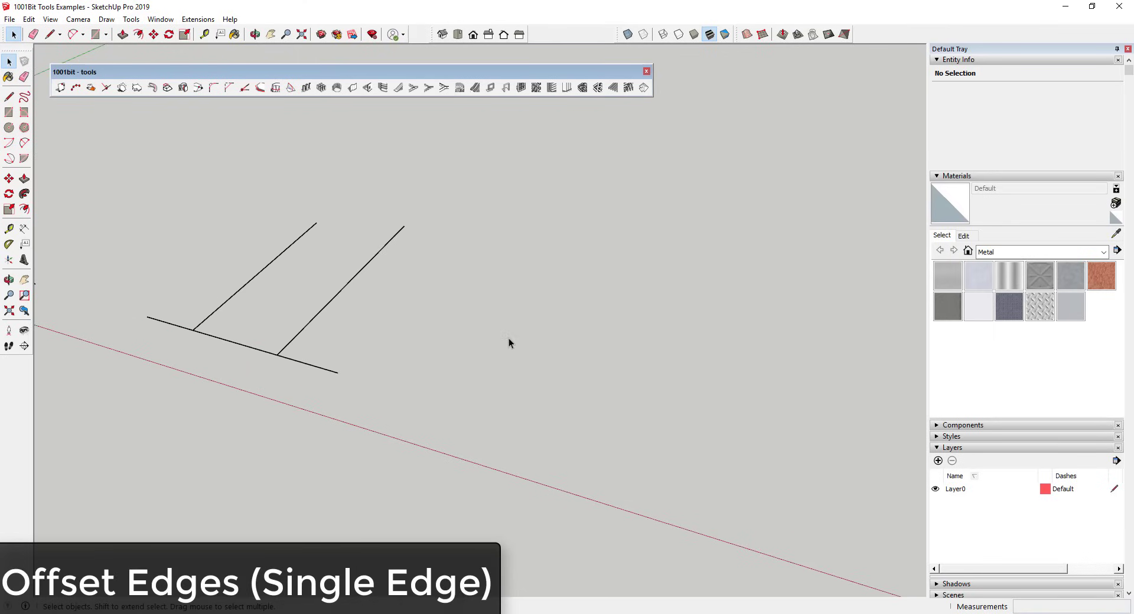
Step: Draw a separate slanted edge on open ground beyond the two extended edges
{"action": "key", "text": "l"}
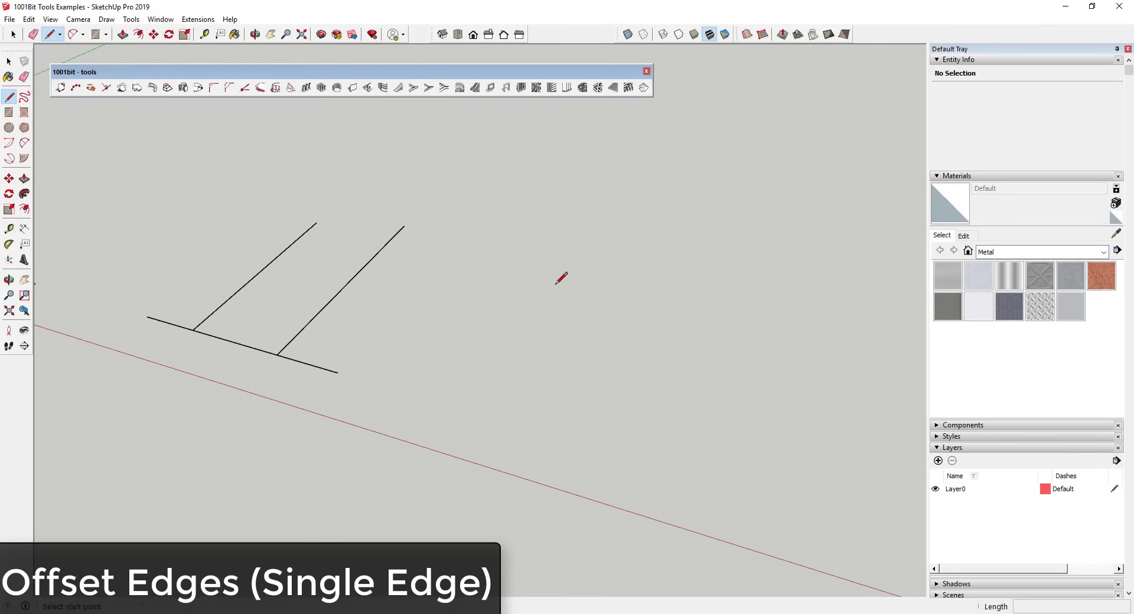
{"action": "left_click", "coordinate": [554, 285]}
{"action": "left_click", "coordinate": [481, 400]}
{"action": "key", "text": "space"}
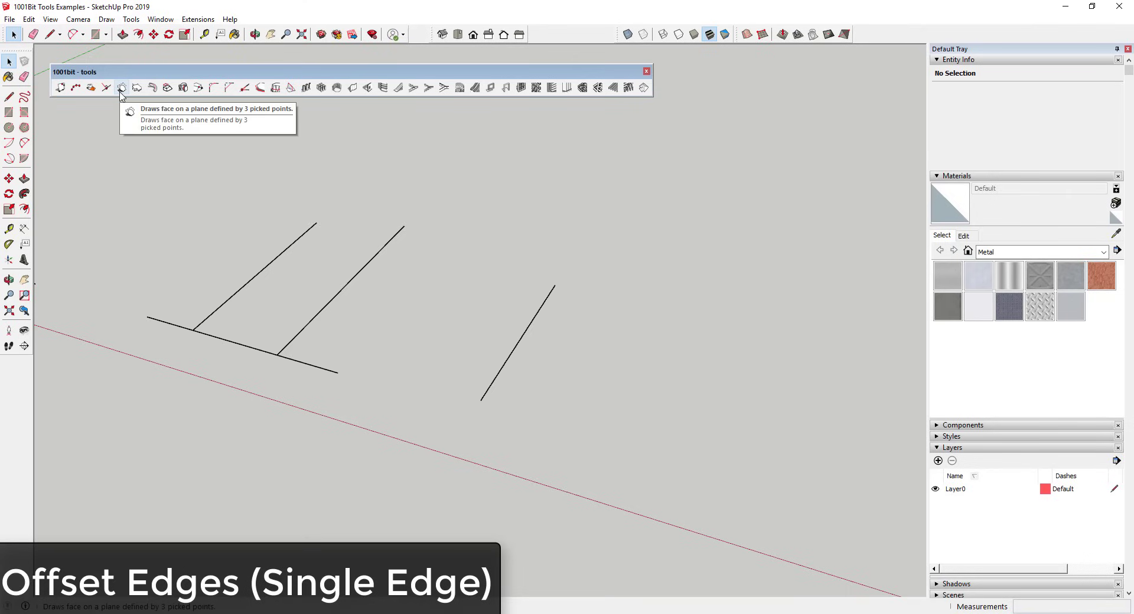
{"action": "left_click", "coordinate": [261, 89]}
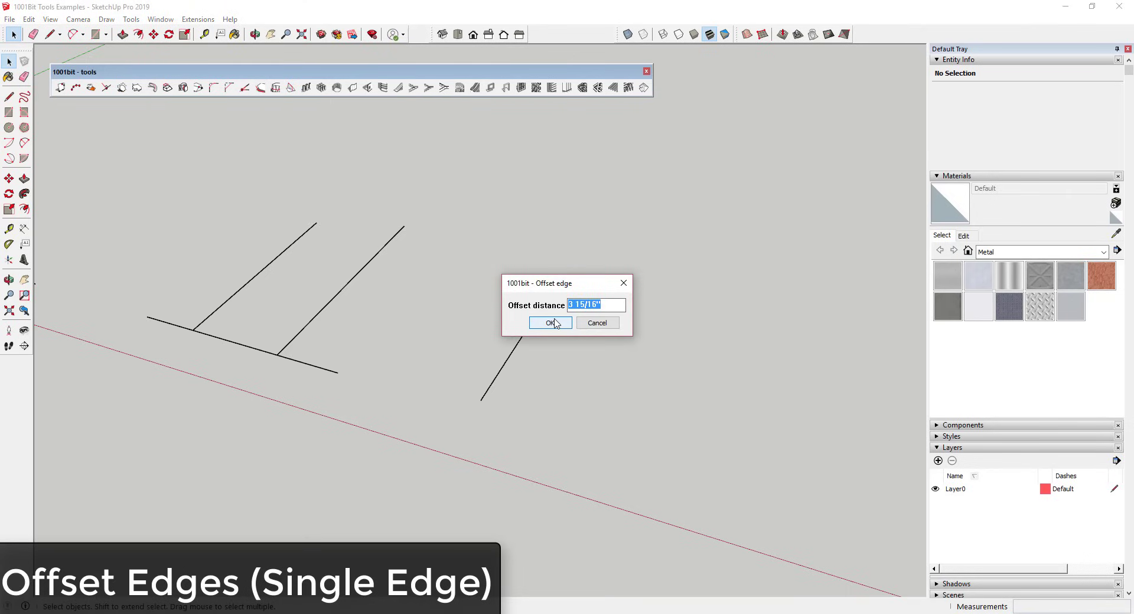
{"action": "left_click", "coordinate": [597, 324]}
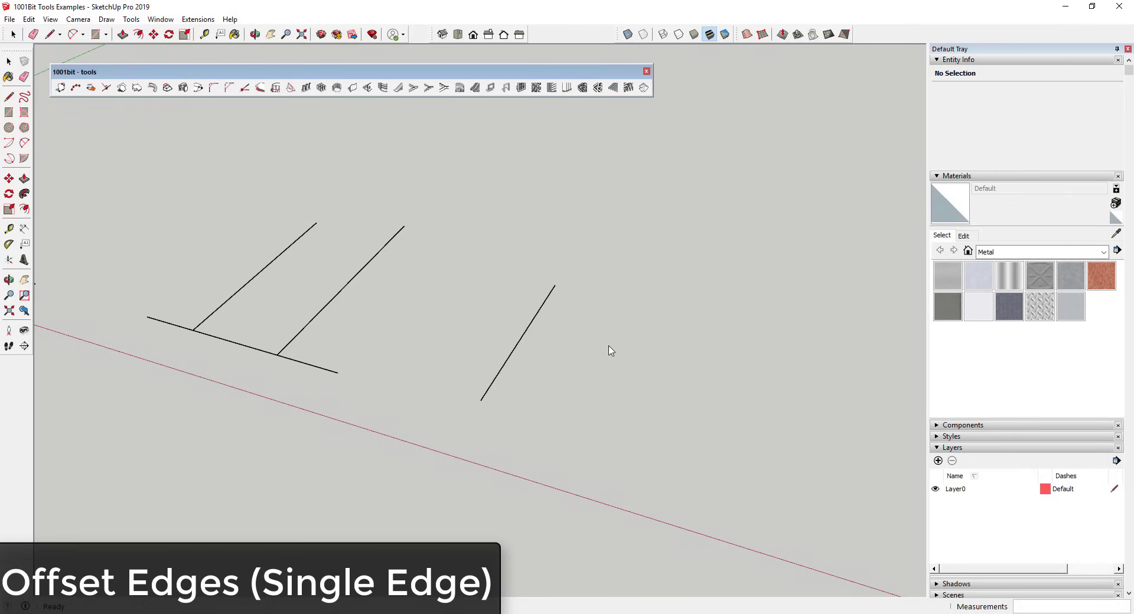
{"action": "key", "text": "space"}
Step: Try to offset the lone slanted edge with SketchUp's native Offset tool
{"action": "left_click", "coordinate": [511, 354]}
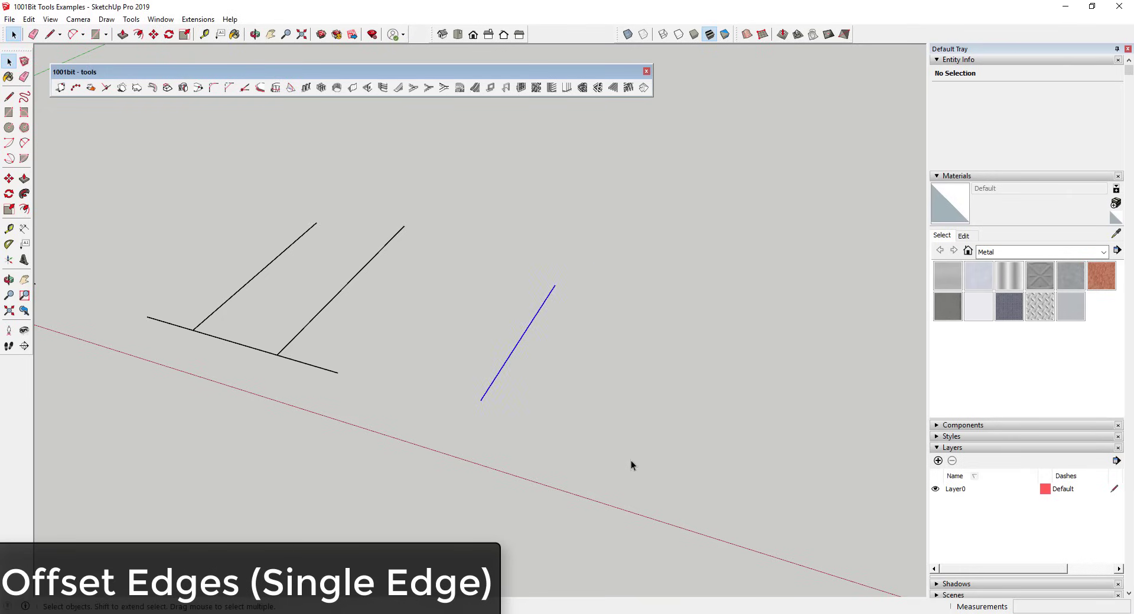
{"action": "key", "text": "f"}
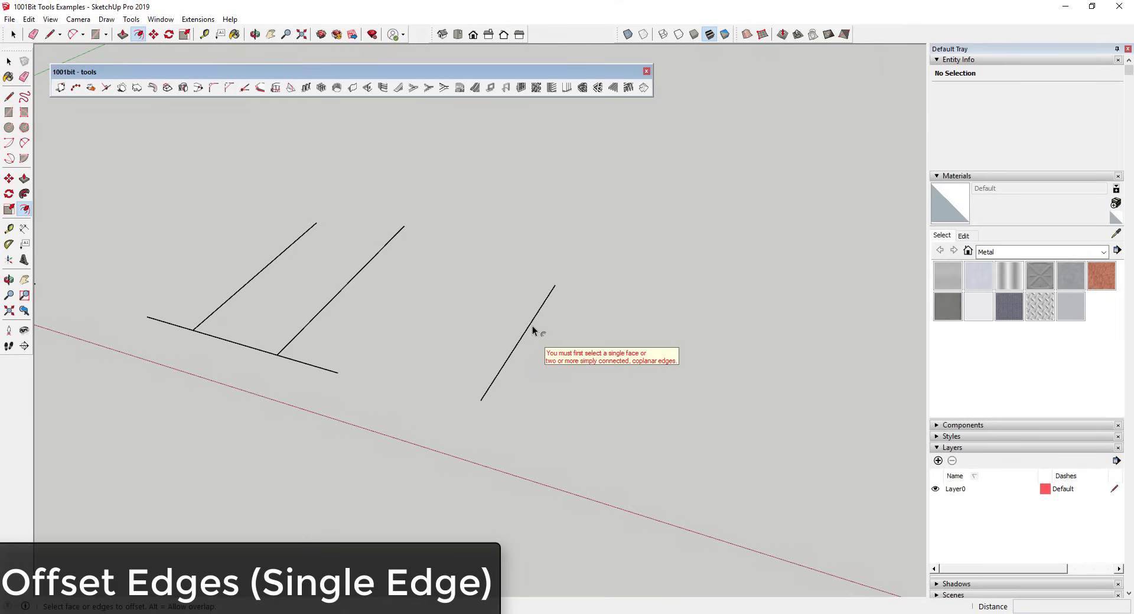
{"action": "key", "text": "space"}
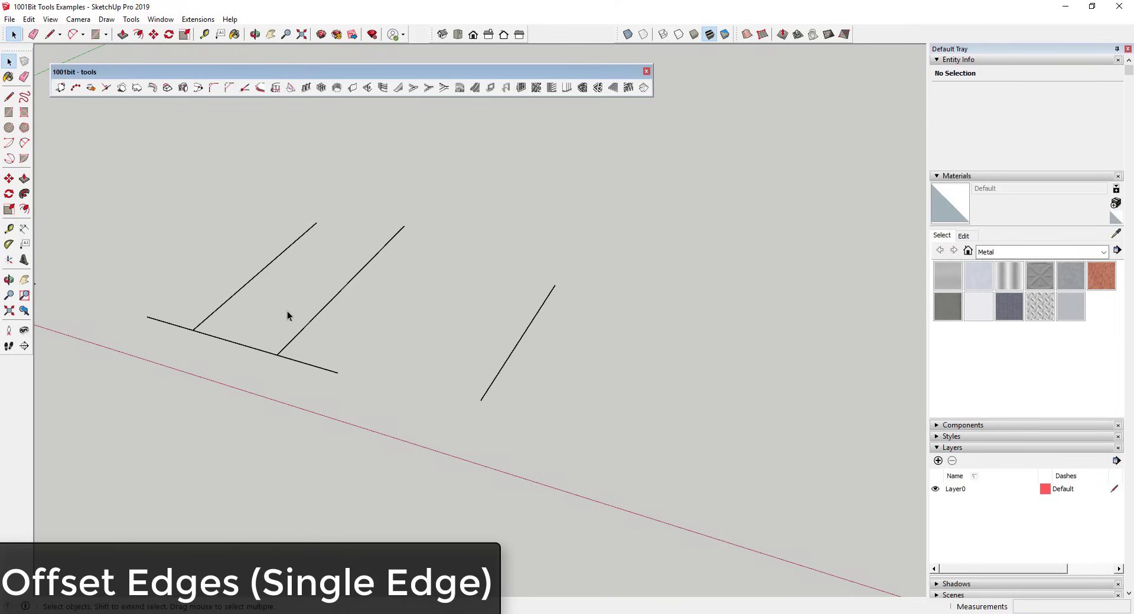
Step: Try the native Offset on the two connected edge segments at the corner where the second extended edge meets the base edge
{"action": "left_click_drag", "start_coordinate": [308, 297], "coordinate": [292, 384]}
{"action": "key", "text": "f"}
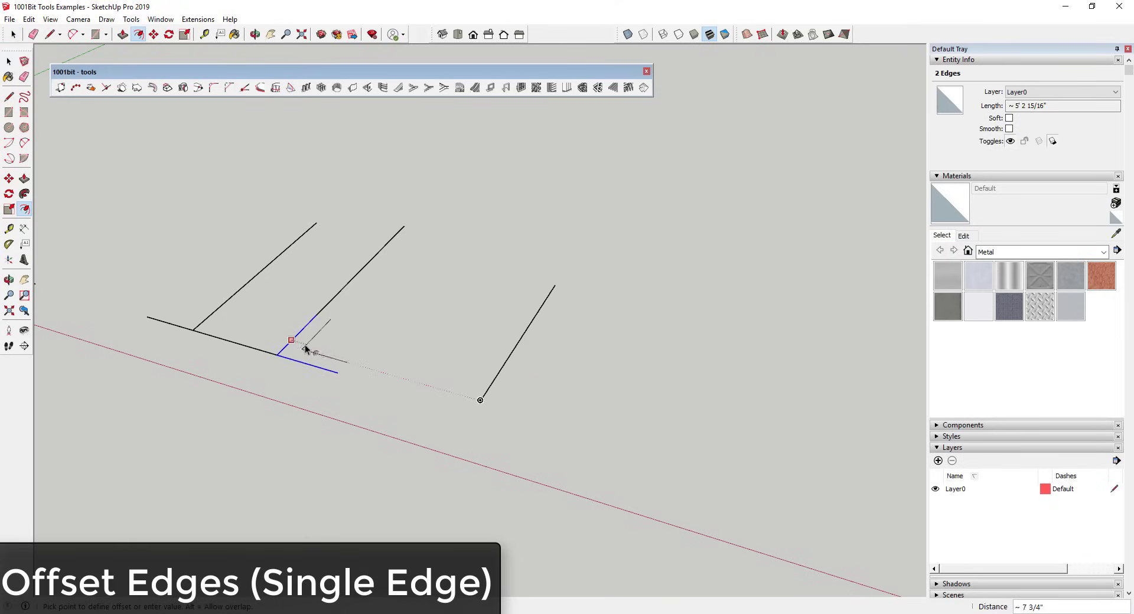
{"action": "key", "text": "space"}
Step: Offset the lone slanted edge by 4 inches toward the extended edges with the 1001bit offset edge tool
{"action": "left_click", "coordinate": [511, 355]}
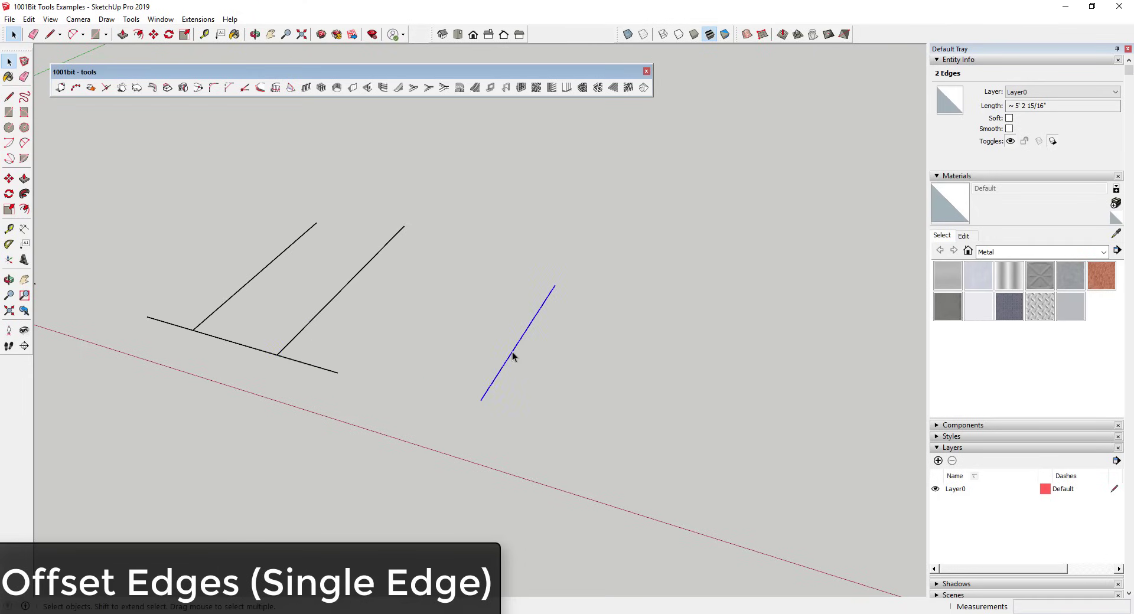
{"action": "left_click", "coordinate": [258, 88]}
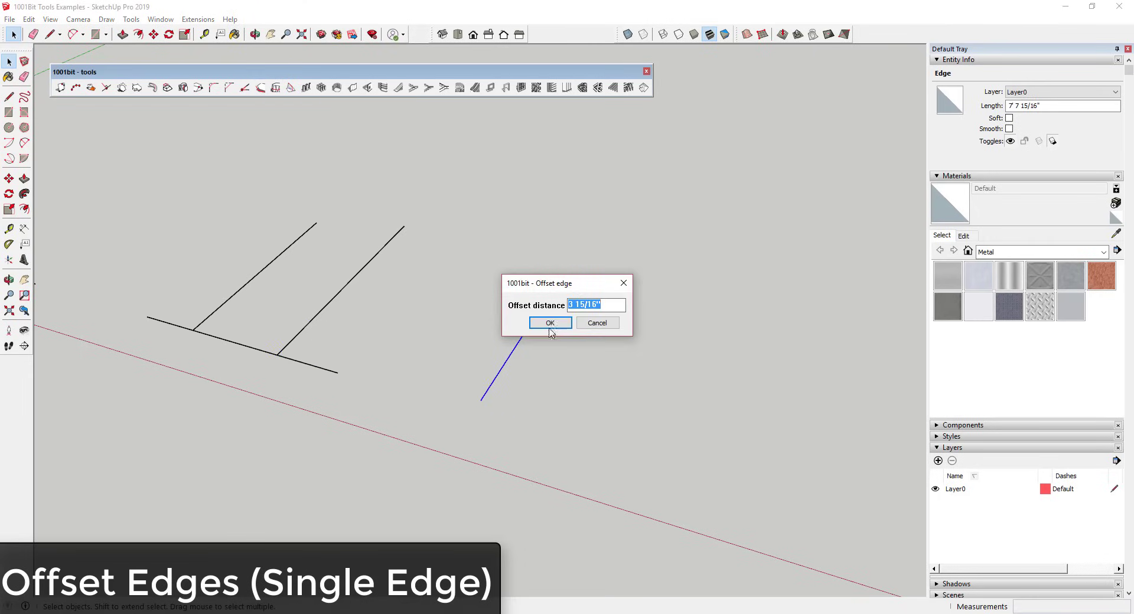
{"action": "type", "text": "4"}
{"action": "left_click", "coordinate": [550, 324]}
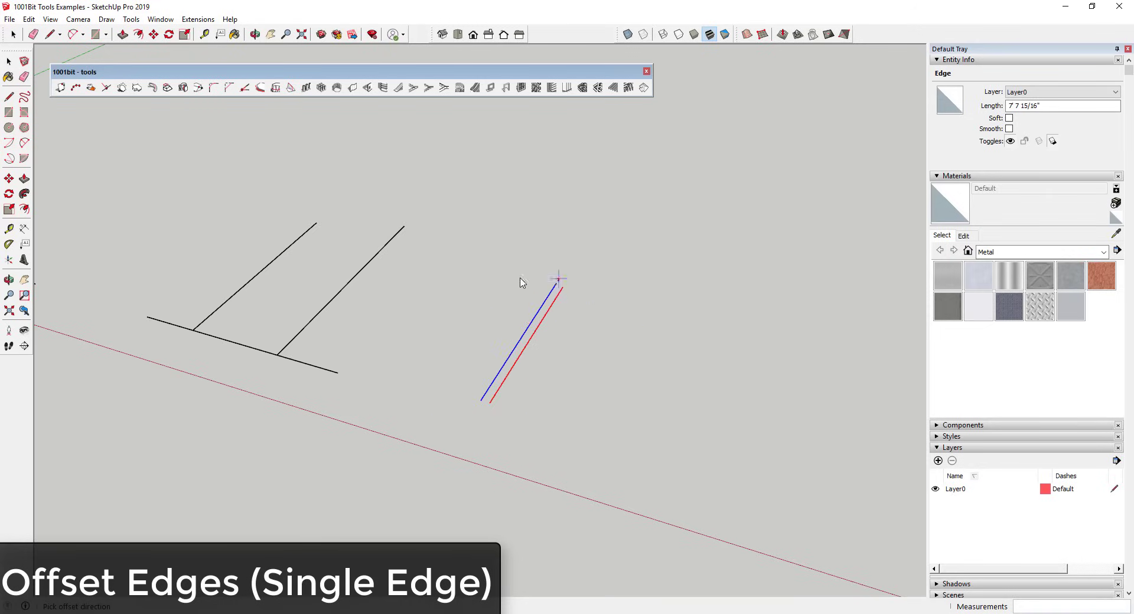
{"action": "left_click", "coordinate": [399, 353]}
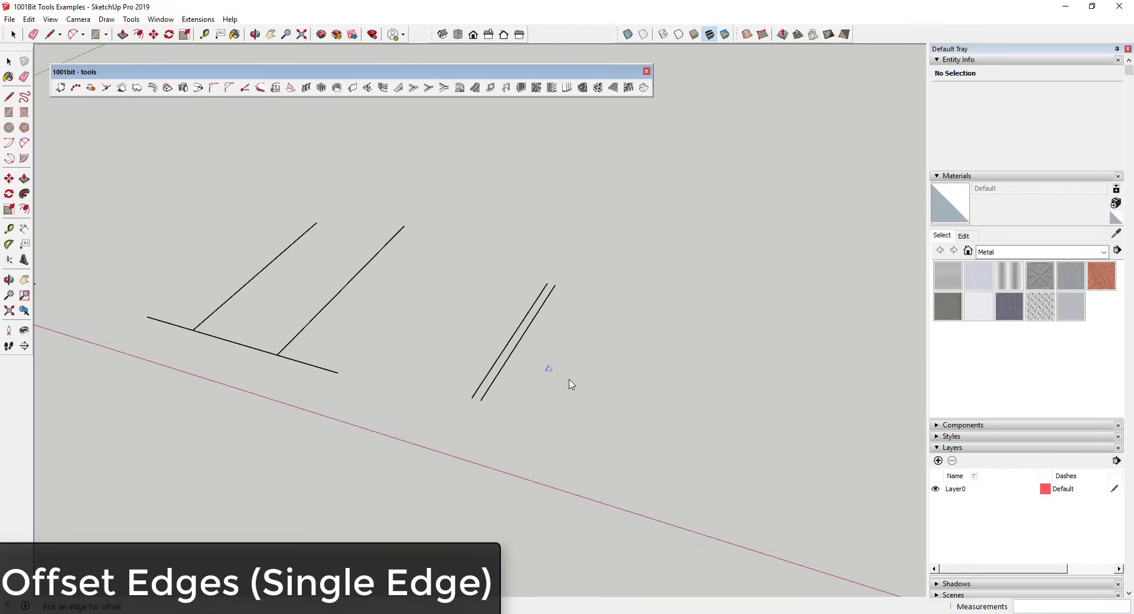
{"action": "key", "text": "space"}
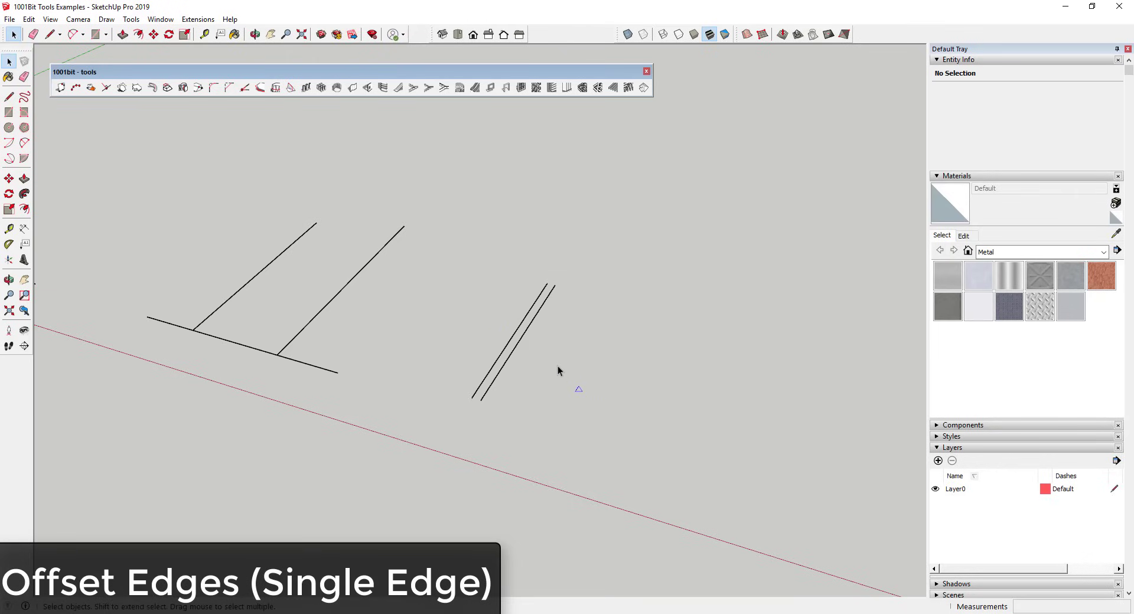
Step: Set the 1001bit vertical wall to 6" thick and 10' high, and try starting it at a corner of the floor outline
{"action": "scroll", "coordinate": [526, 330], "scroll_direction": "up", "scroll_amount": 2}
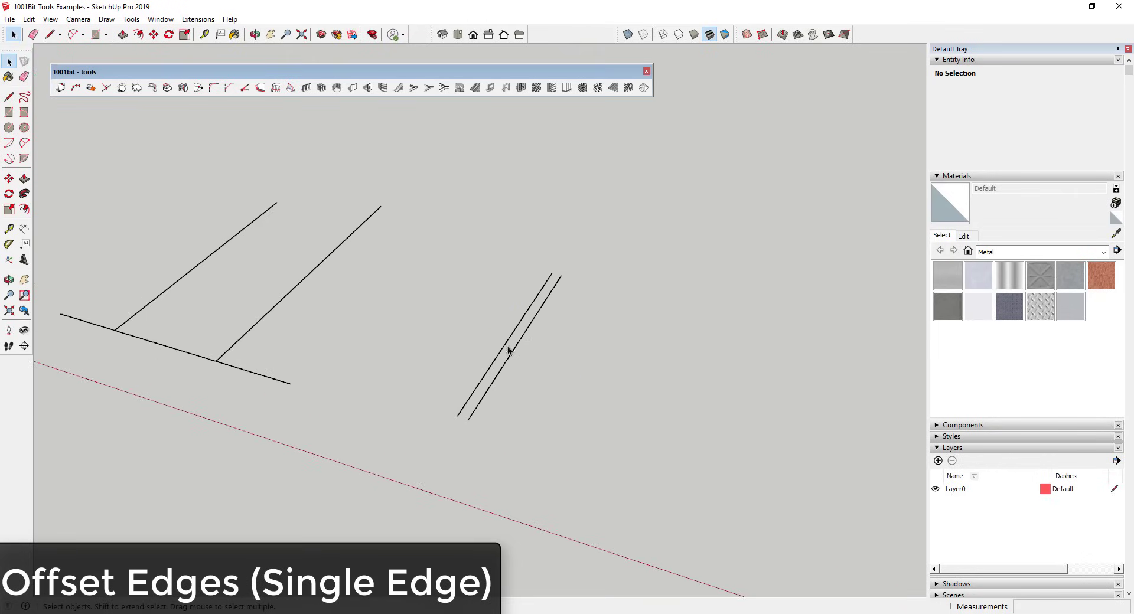
{"action": "scroll", "coordinate": [434, 327], "scroll_direction": "down", "scroll_amount": 6}
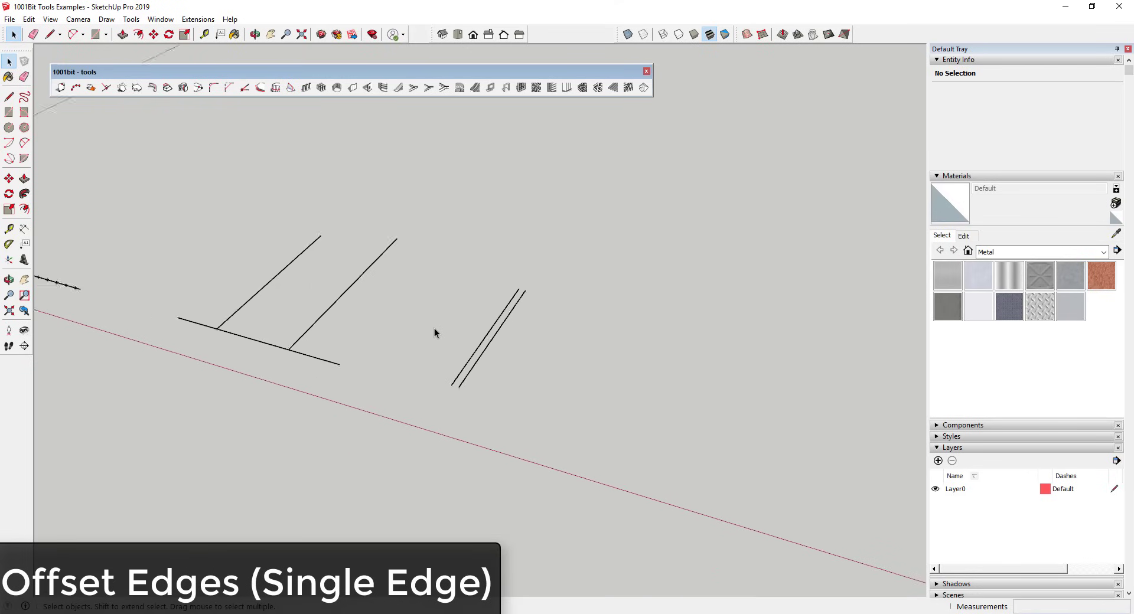
{"action": "middle_click_drag", "start_coordinate": [838, 390], "coordinate": [551, 329], "text": "shift"}
{"action": "scroll", "coordinate": [557, 292], "scroll_direction": "up", "scroll_amount": 3}
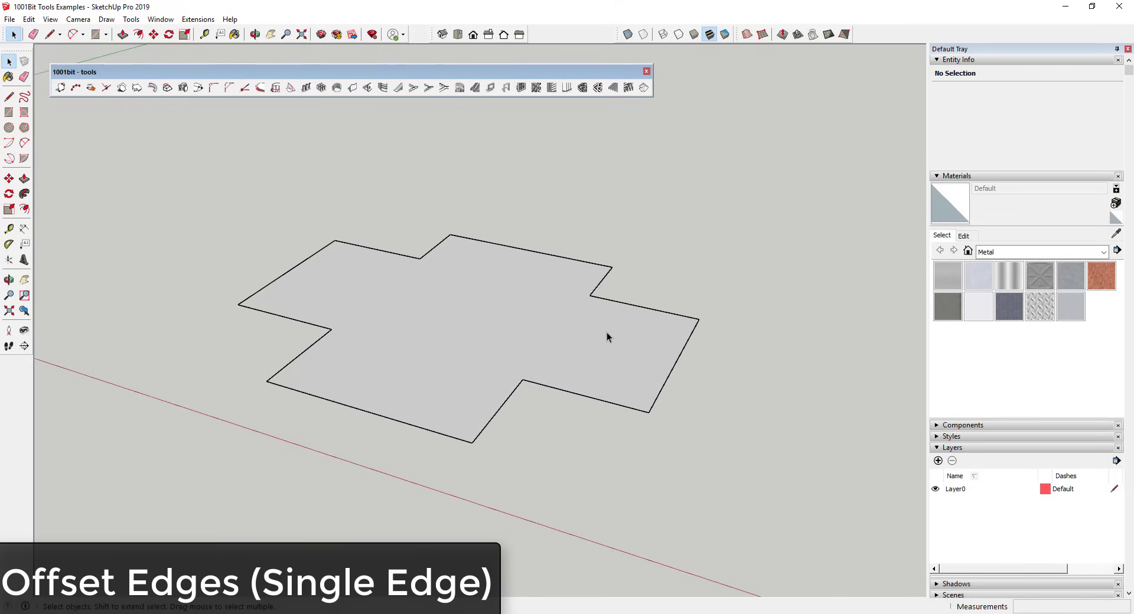
{"action": "scroll", "coordinate": [607, 332], "scroll_direction": "up", "scroll_amount": 2}
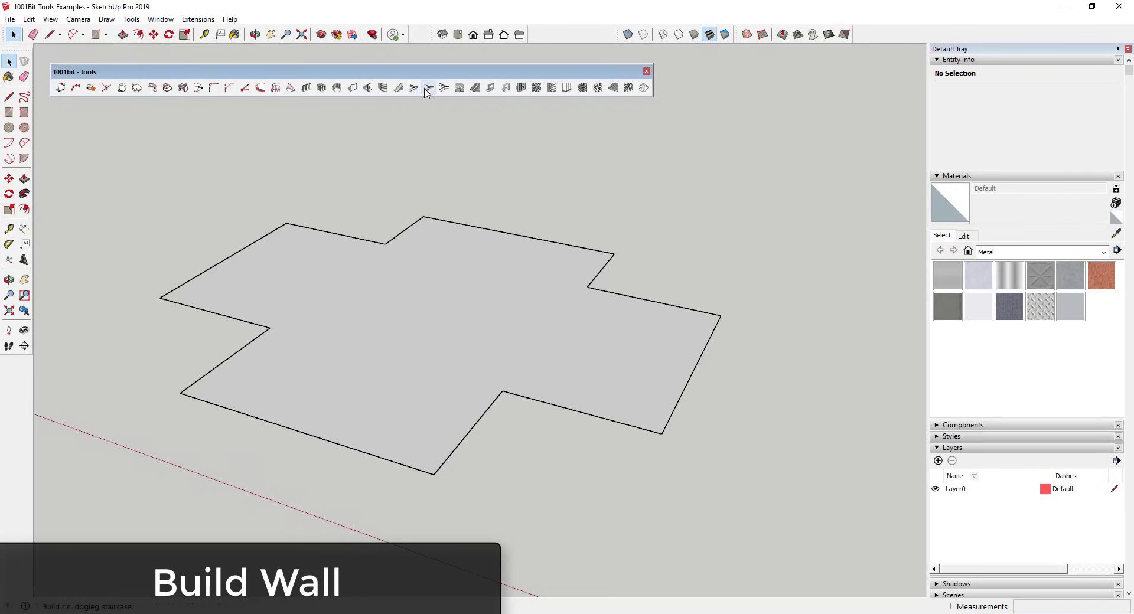
{"action": "left_click", "coordinate": [352, 89]}
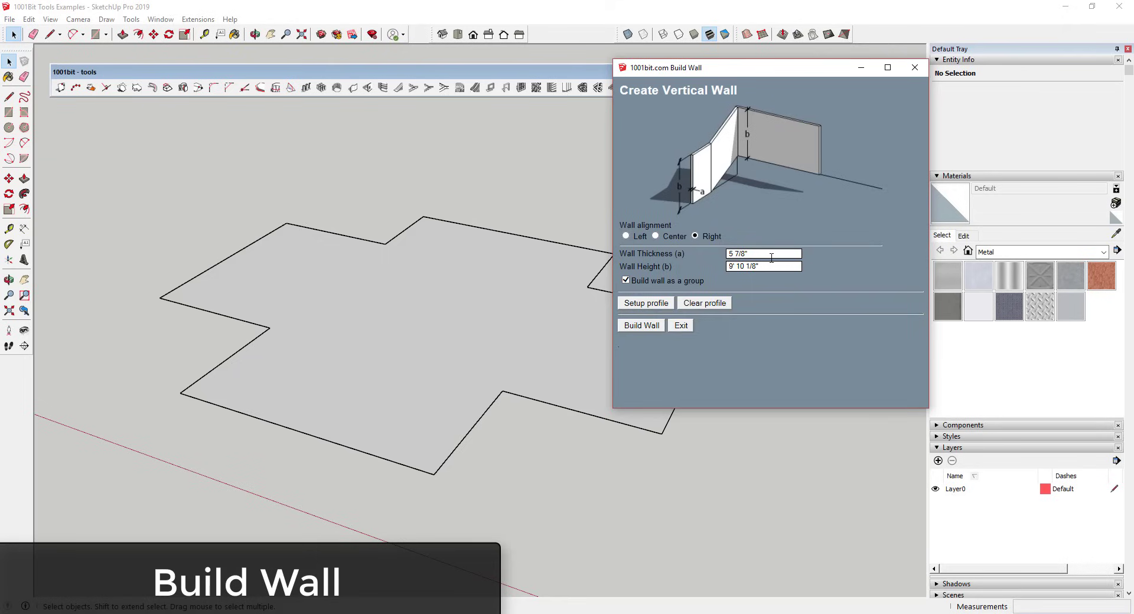
{"action": "left_click", "coordinate": [694, 258]}
{"action": "type", "text": "6"}
{"action": "key", "text": "Tab"}
{"action": "type", "text": "1"}
{"action": "left_click", "coordinate": [656, 325]}
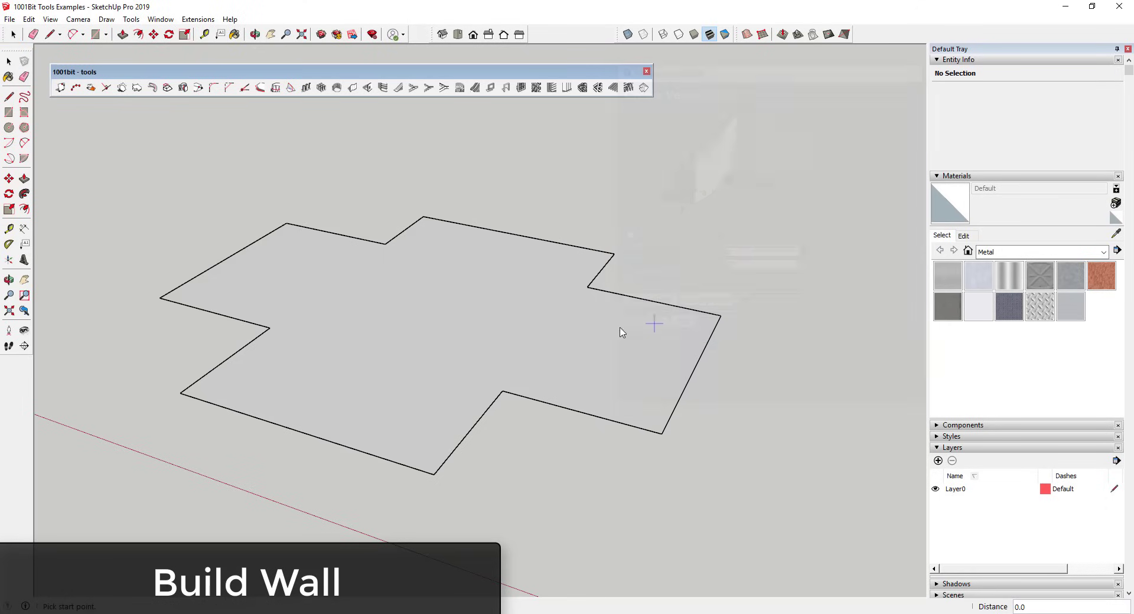
{"action": "left_click", "coordinate": [180, 393]}
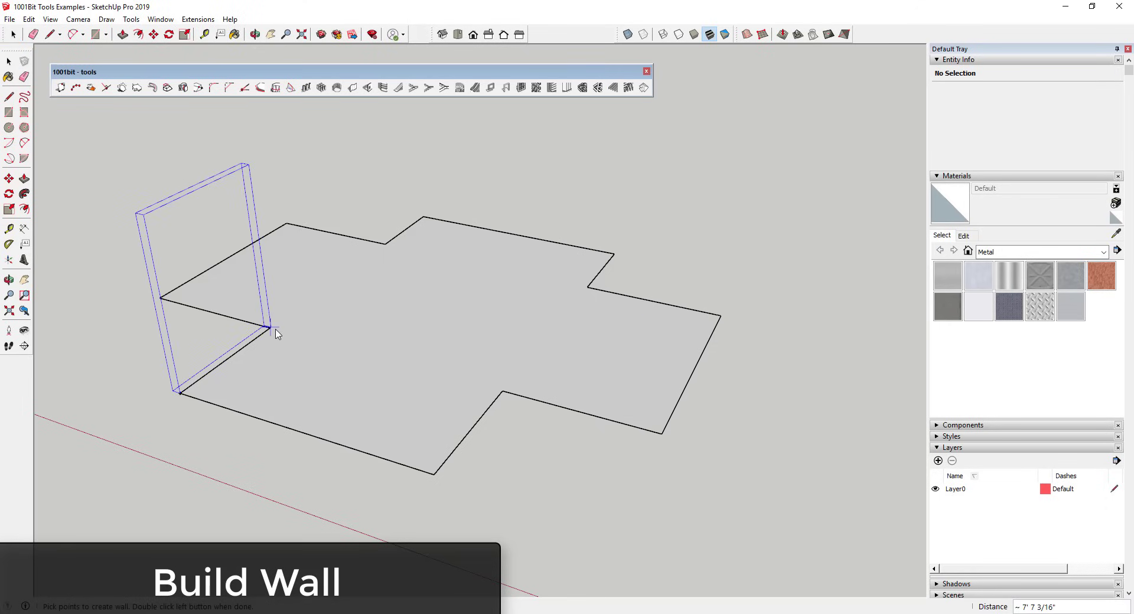
{"action": "key", "text": "space"}
Step: Select the floor face and start the 1001bit vertical wall with its alignment set to Left
{"action": "left_click", "coordinate": [346, 331]}
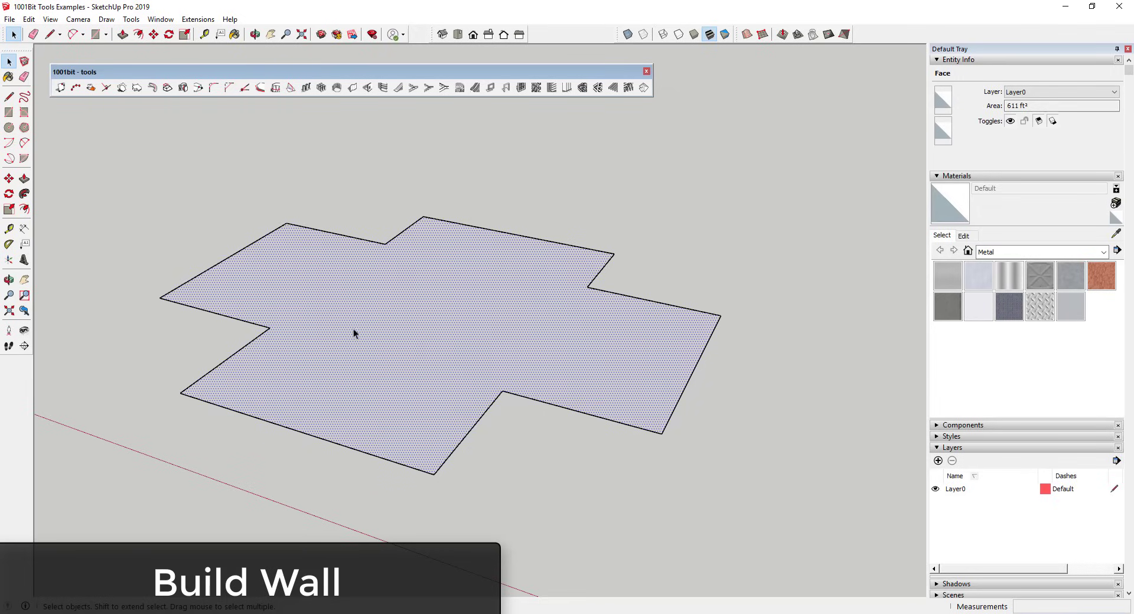
{"action": "left_click", "coordinate": [352, 88]}
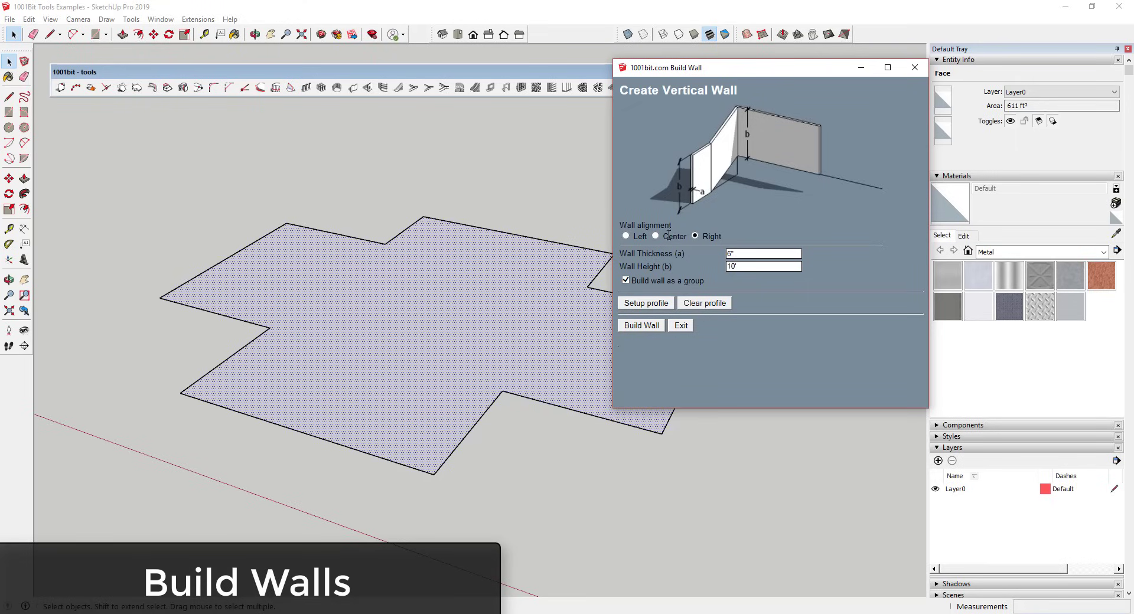
{"action": "left_click", "coordinate": [625, 237]}
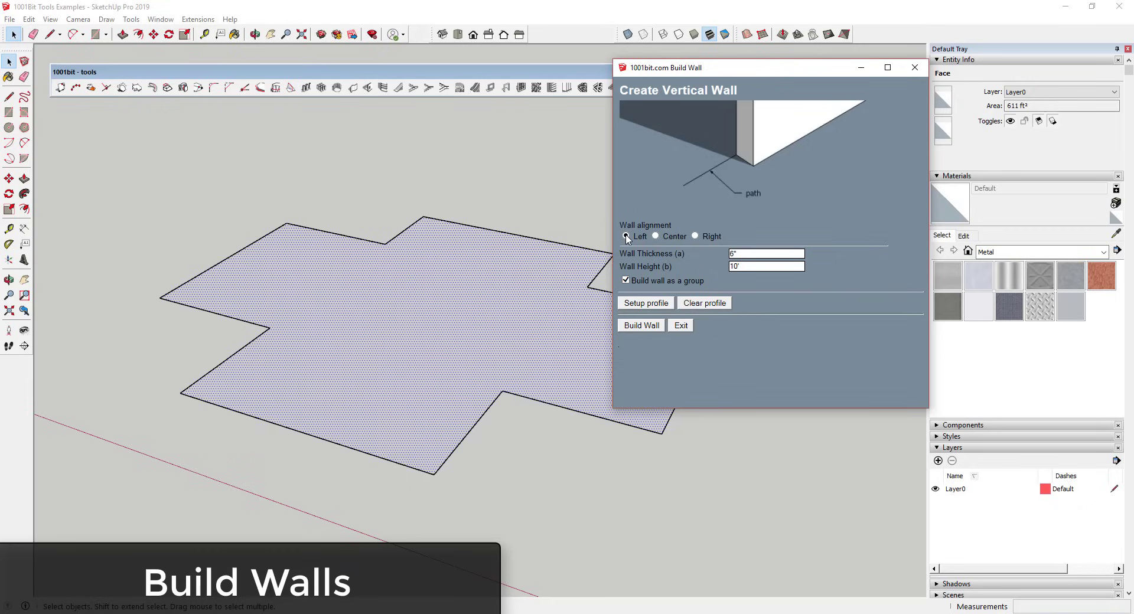
{"action": "left_click", "coordinate": [630, 327]}
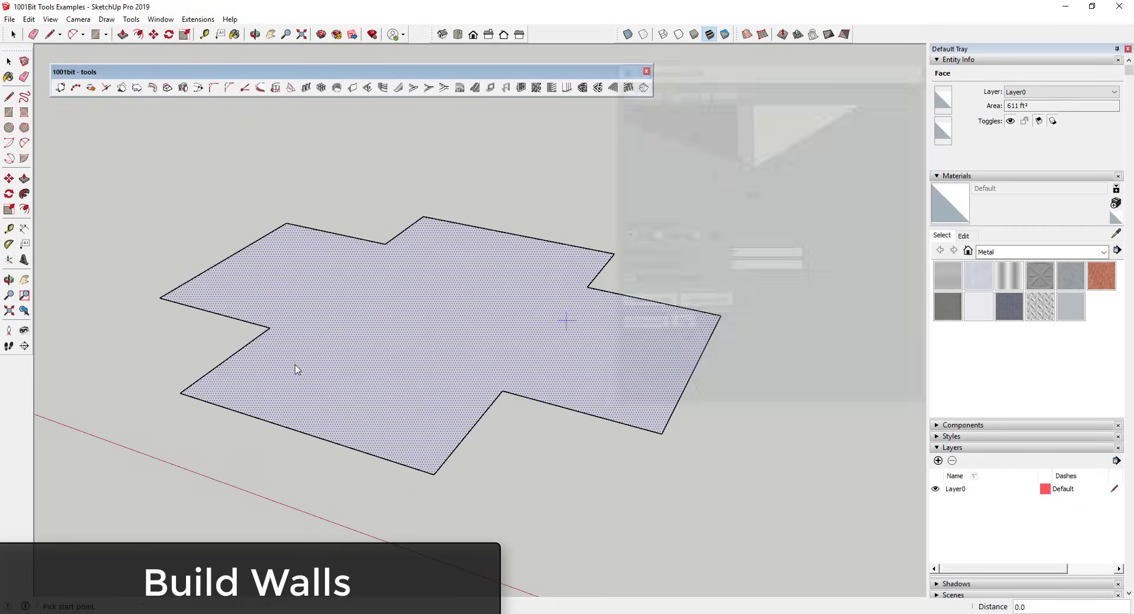
Step: Trace the wall path through every corner of the floor outline and finish it at the starting corner to build the walls
{"action": "left_click", "coordinate": [180, 393]}
{"action": "left_click", "coordinate": [270, 329]}
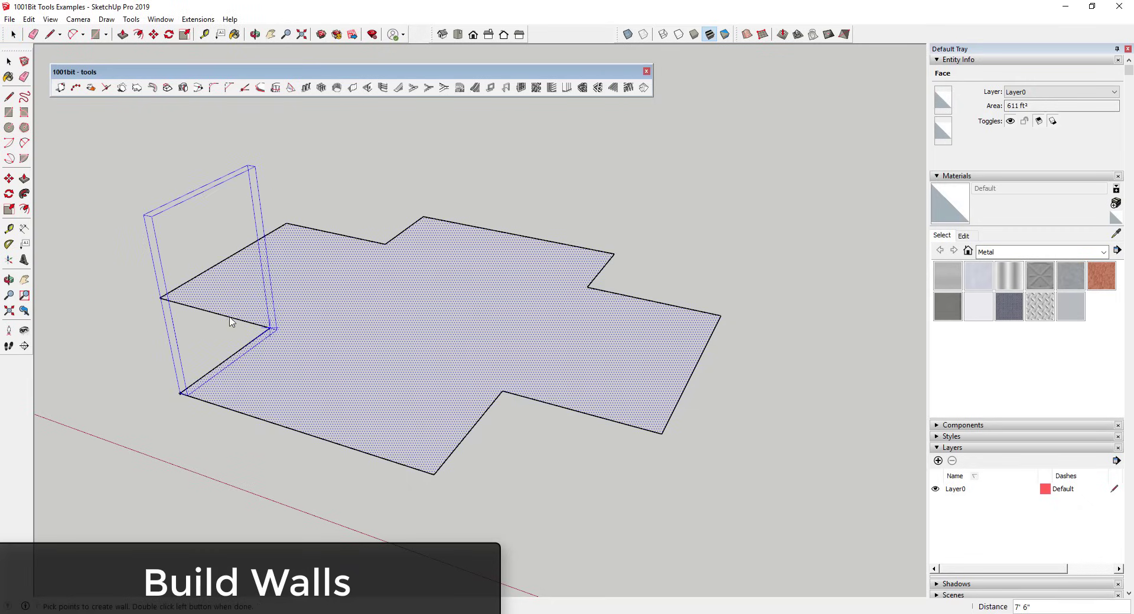
{"action": "left_click", "coordinate": [288, 225]}
{"action": "left_click", "coordinate": [386, 244]}
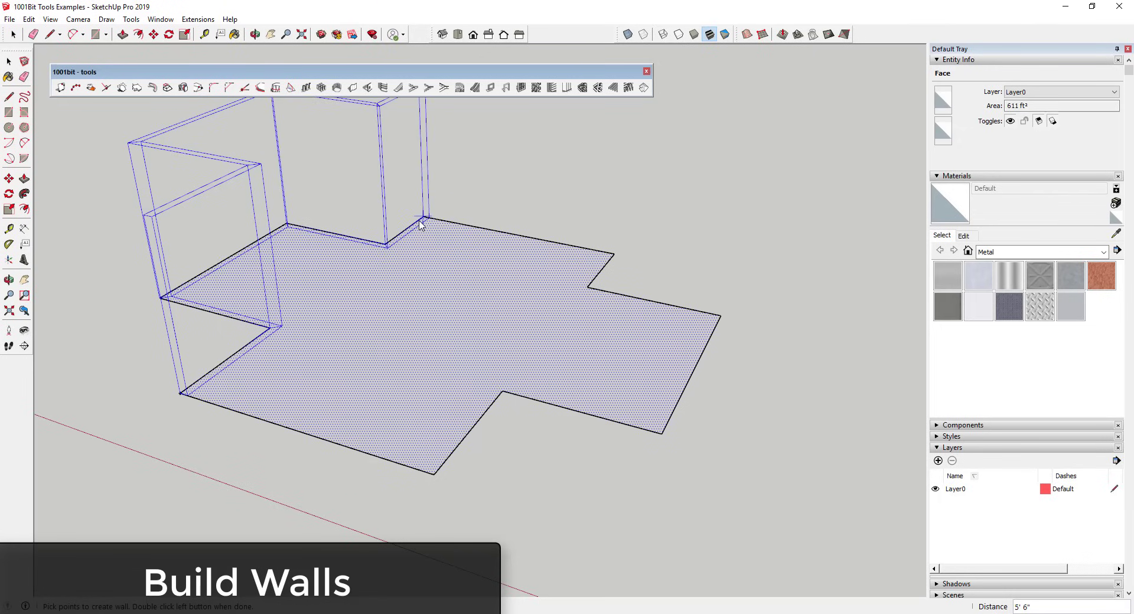
{"action": "left_click", "coordinate": [424, 218]}
{"action": "left_click", "coordinate": [613, 254]}
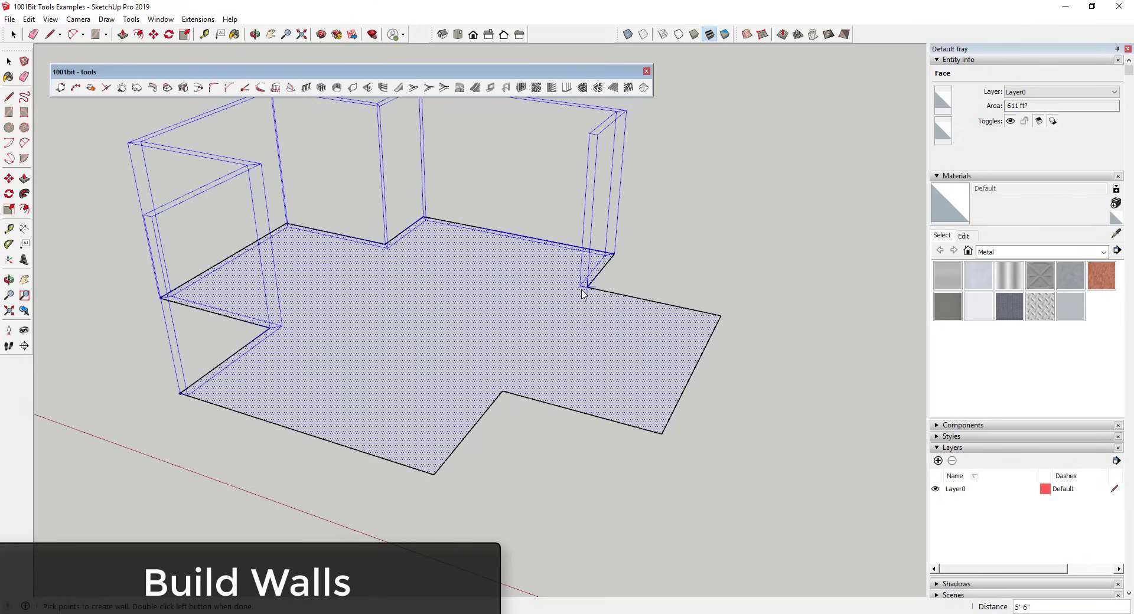
{"action": "left_click", "coordinate": [588, 289]}
{"action": "left_click", "coordinate": [720, 316]}
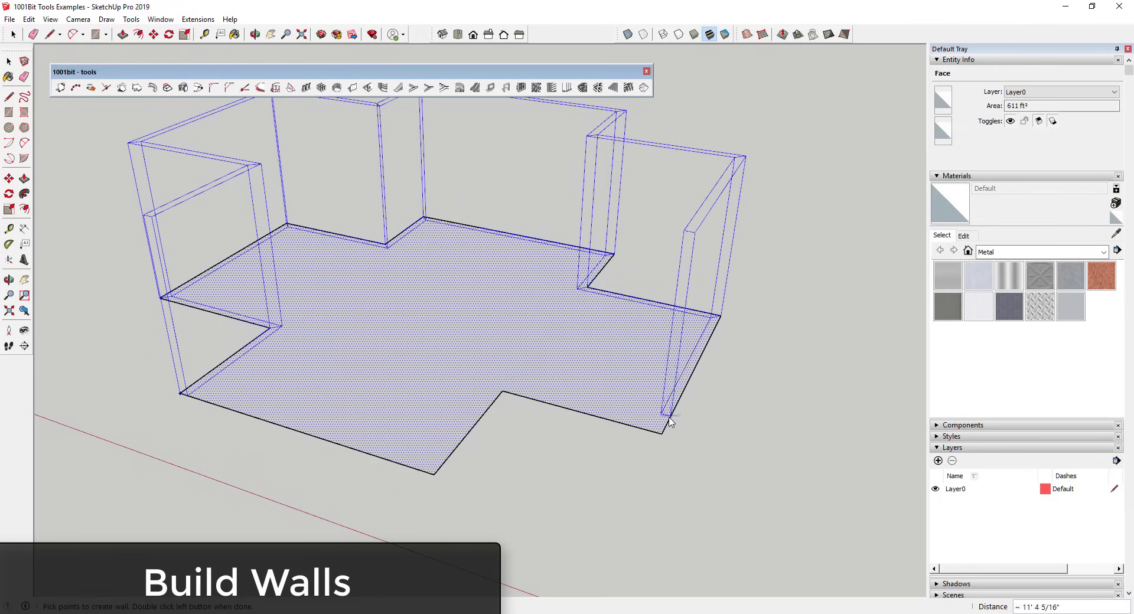
{"action": "left_click", "coordinate": [661, 433]}
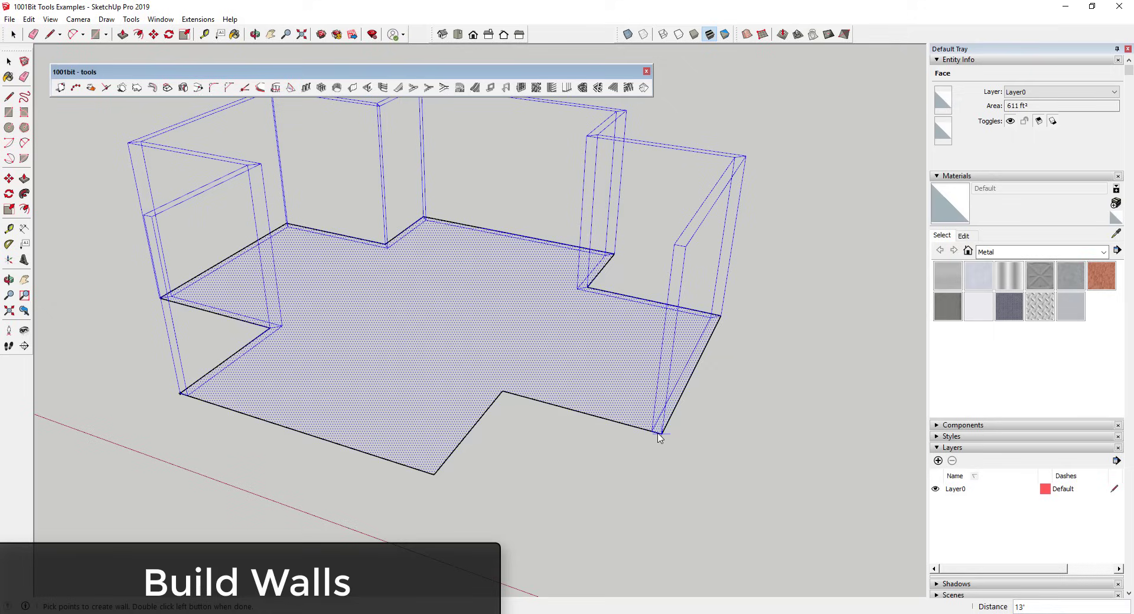
{"action": "left_click", "coordinate": [500, 391]}
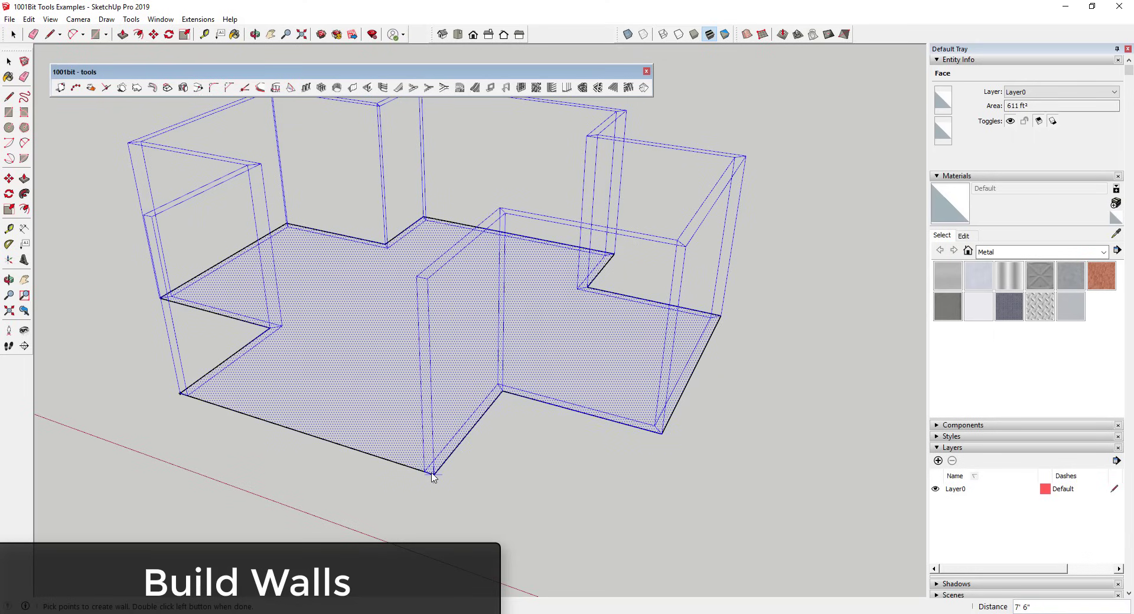
{"action": "left_click", "coordinate": [433, 473]}
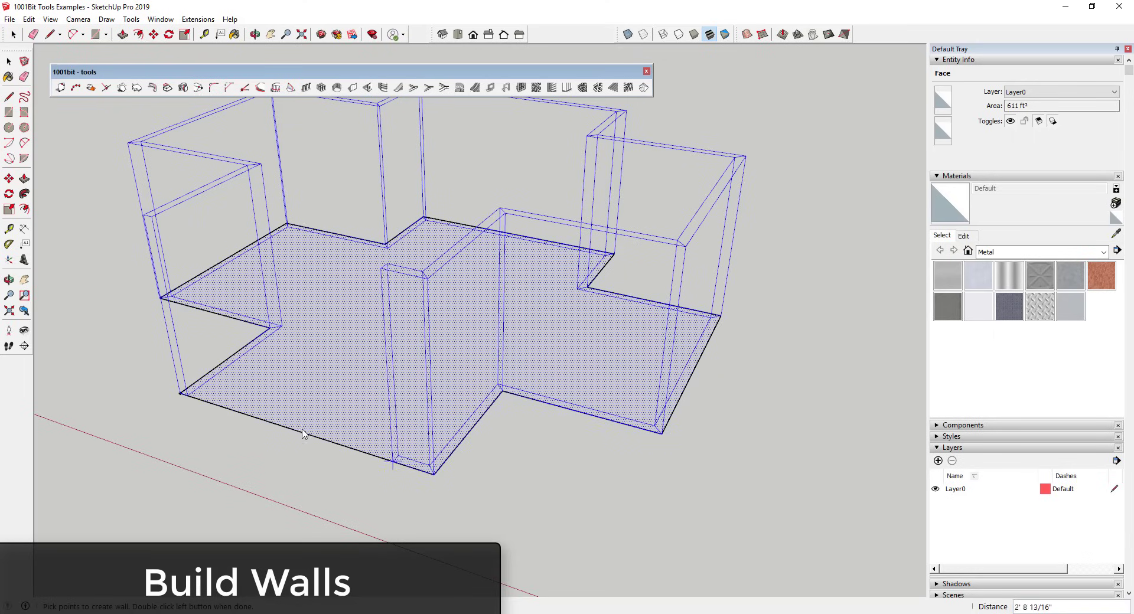
{"action": "double_click", "coordinate": [180, 395]}
{"action": "scroll", "coordinate": [268, 337], "scroll_direction": "down", "scroll_amount": 6}
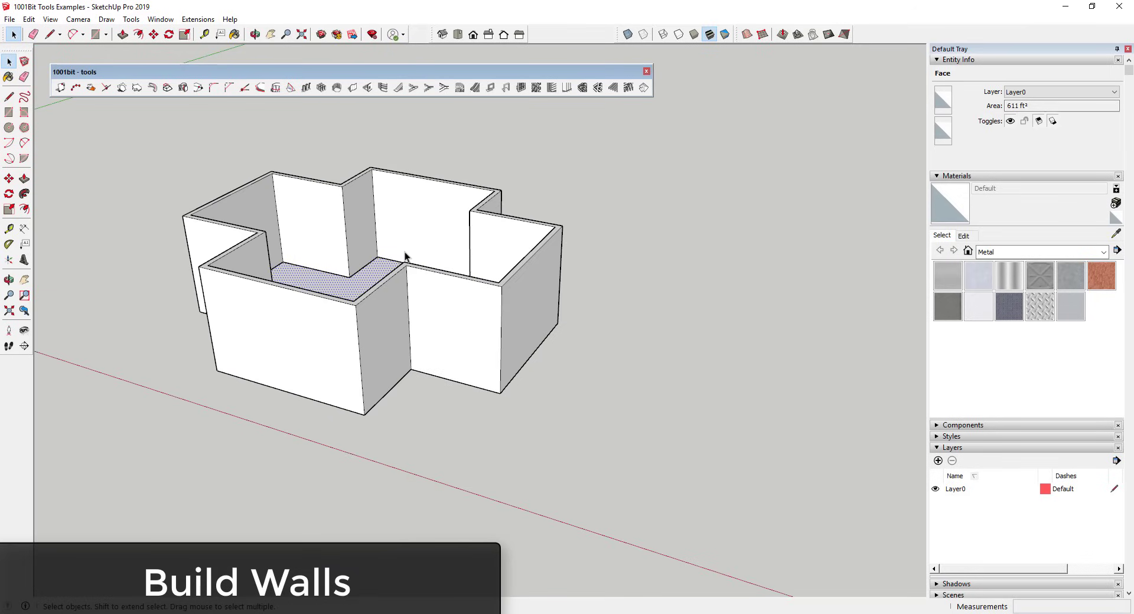
{"action": "scroll", "coordinate": [449, 219], "scroll_direction": "up", "scroll_amount": 5}
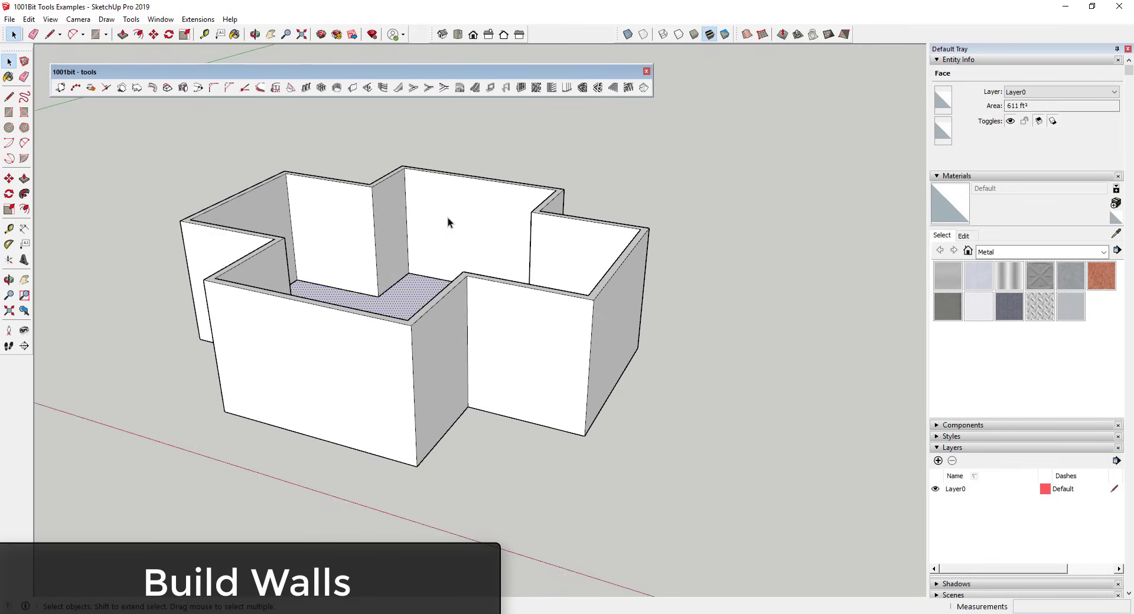
{"action": "scroll", "coordinate": [448, 217], "scroll_direction": "down", "scroll_amount": 2}
{"action": "scroll", "coordinate": [413, 232], "scroll_direction": "up", "scroll_amount": 3}
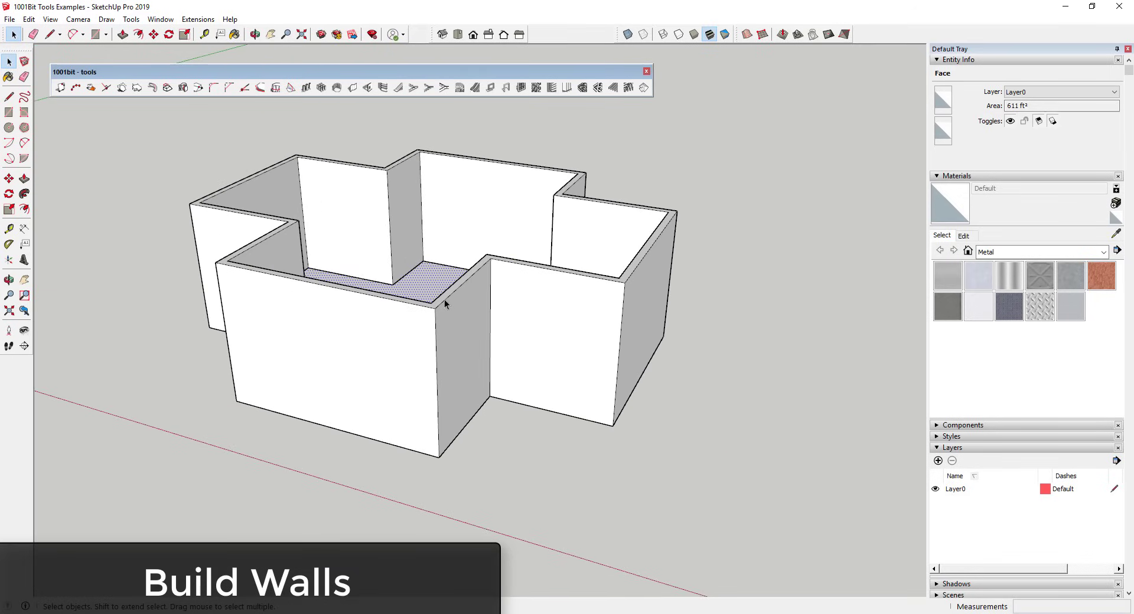
Step: Select the wall group and set up a 1001bit wall opening 3' wide and 7' high
{"action": "middle_click_drag", "start_coordinate": [444, 299], "coordinate": [552, 320]}
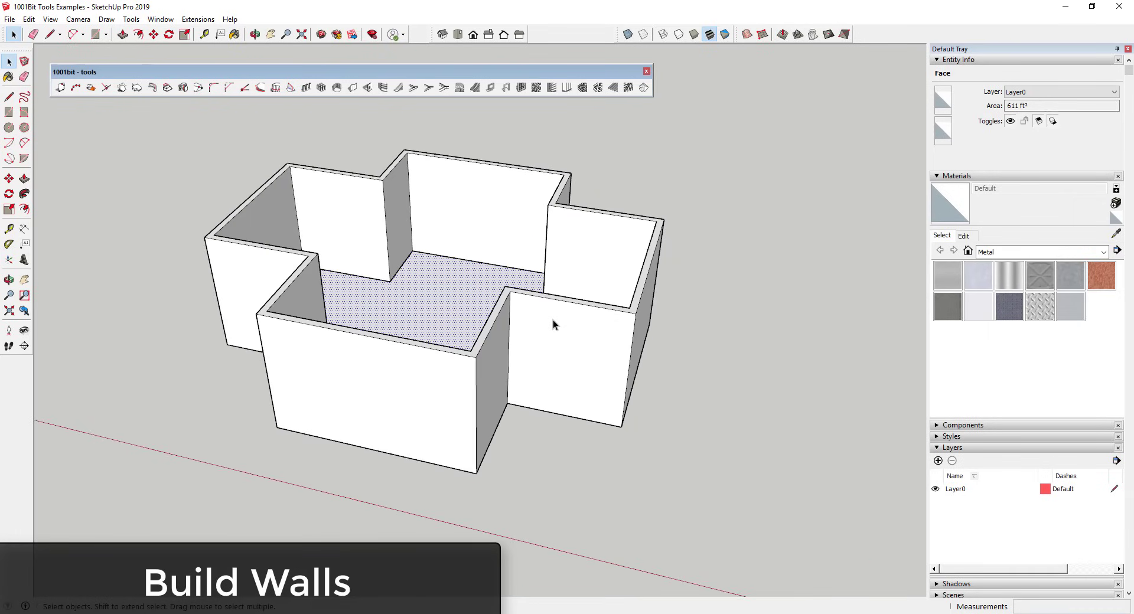
{"action": "left_click", "coordinate": [553, 322]}
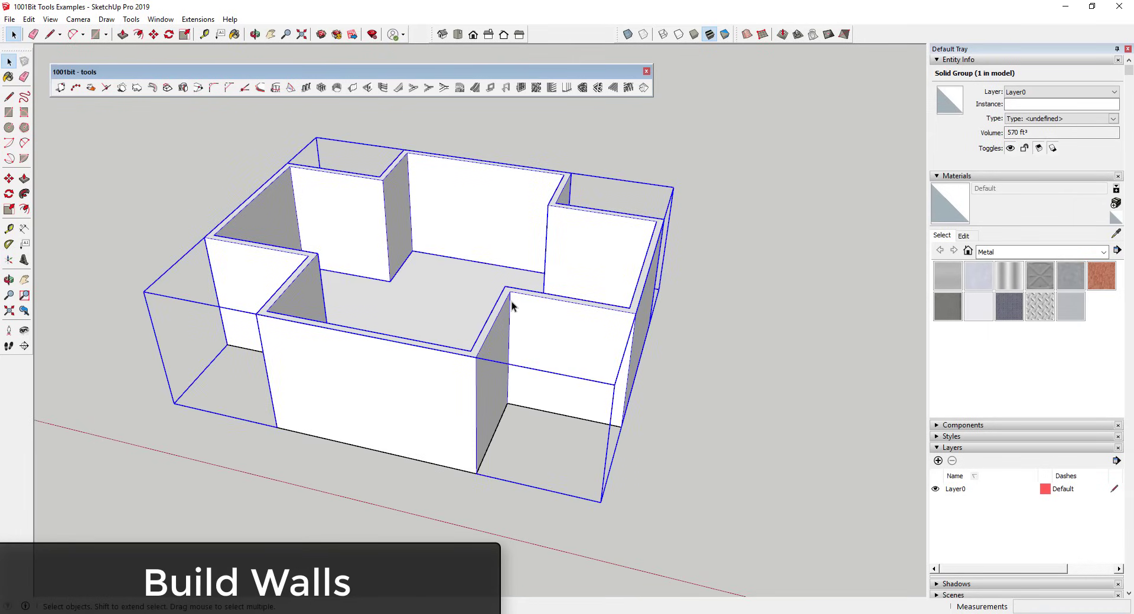
{"action": "middle_click_drag", "start_coordinate": [509, 354], "coordinate": [475, 318]}
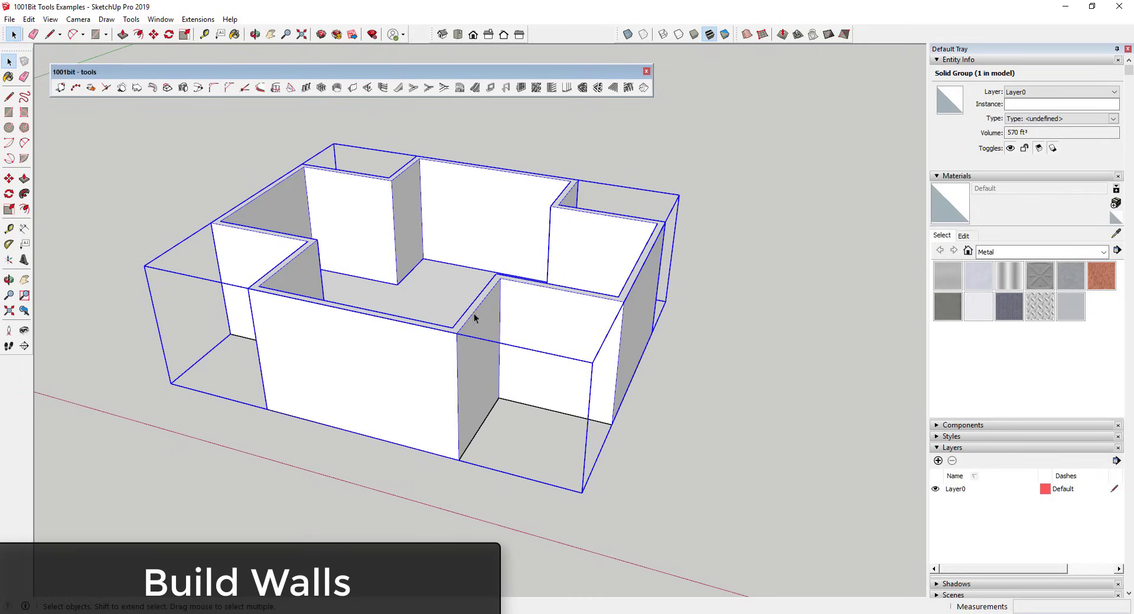
{"action": "middle_click_drag", "start_coordinate": [504, 284], "coordinate": [481, 267]}
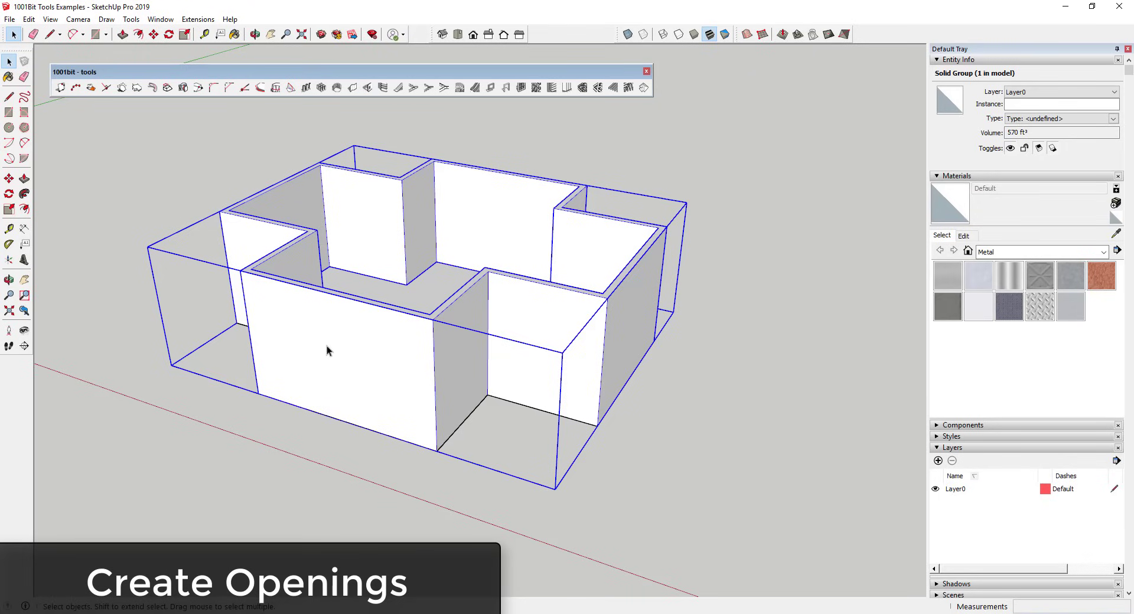
{"action": "left_click", "coordinate": [367, 88]}
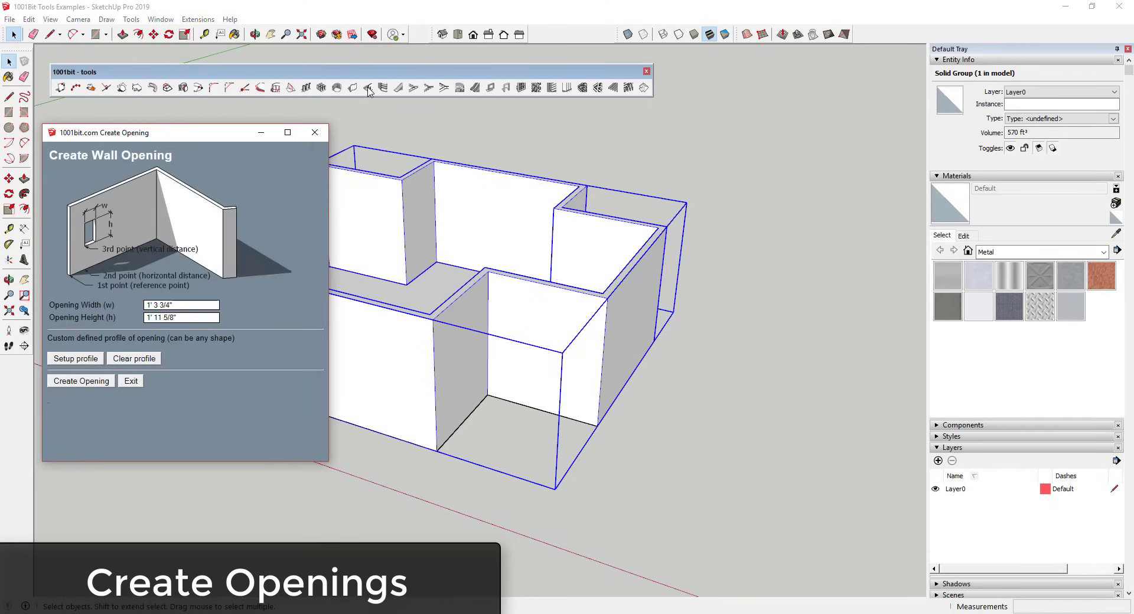
{"action": "left_click_drag", "start_coordinate": [164, 132], "coordinate": [771, 102]}
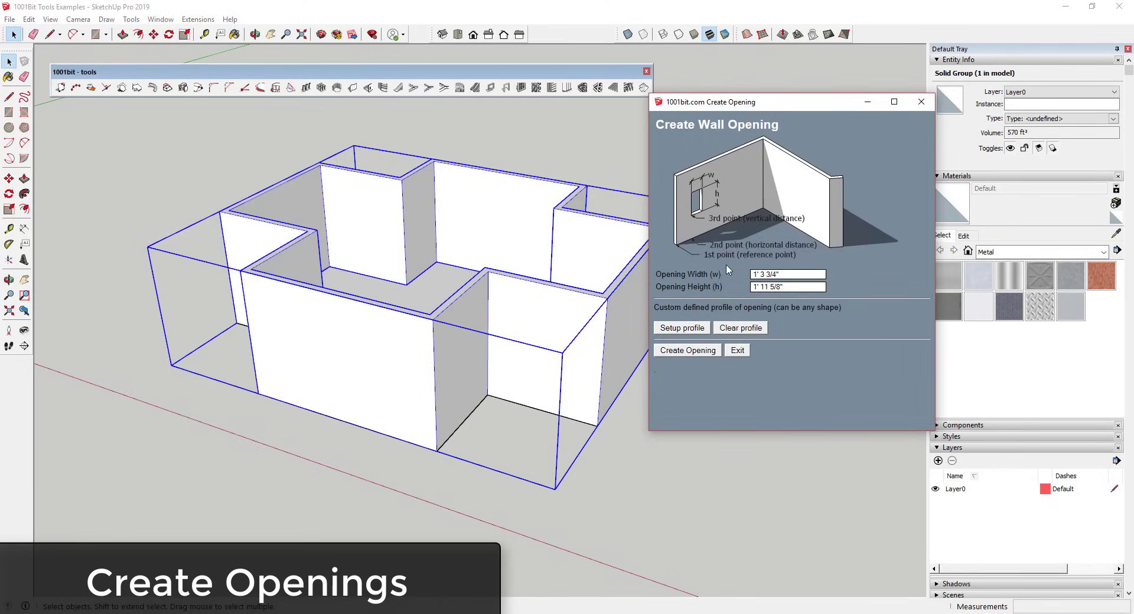
{"action": "left_click_drag", "start_coordinate": [791, 274], "coordinate": [719, 274]}
{"action": "type", "text": "3'"}
{"action": "key", "text": "Tab"}
{"action": "type", "text": "7'"}
{"action": "left_click", "coordinate": [705, 354]}
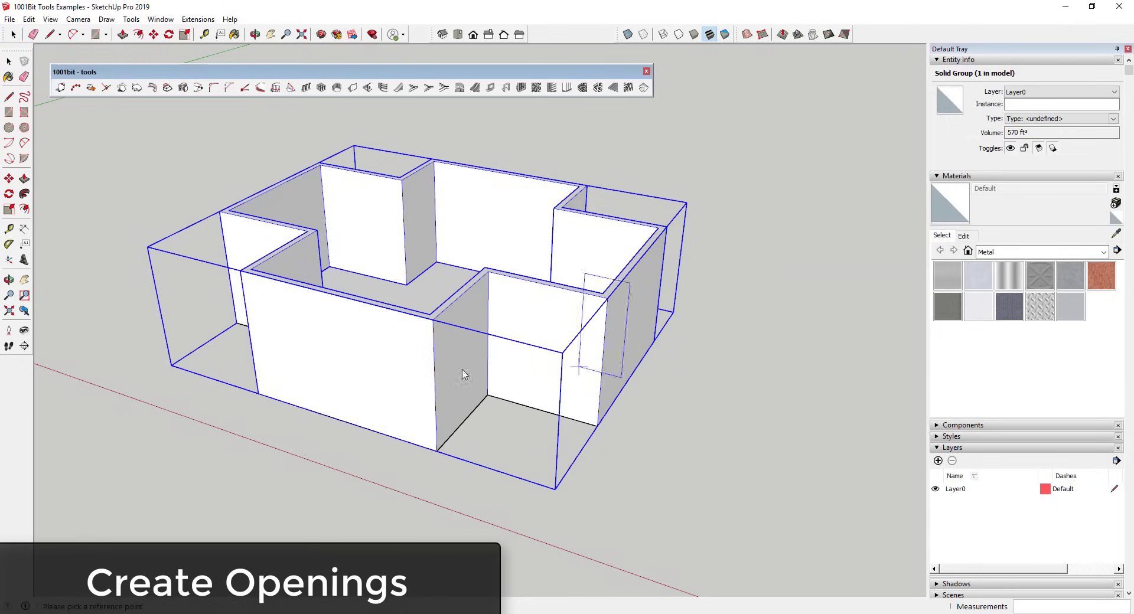
Step: Place the door opening along the base edge of the front wall with a vertical distance of 0"
{"action": "left_click", "coordinate": [343, 423]}
{"action": "left_click", "coordinate": [315, 417]}
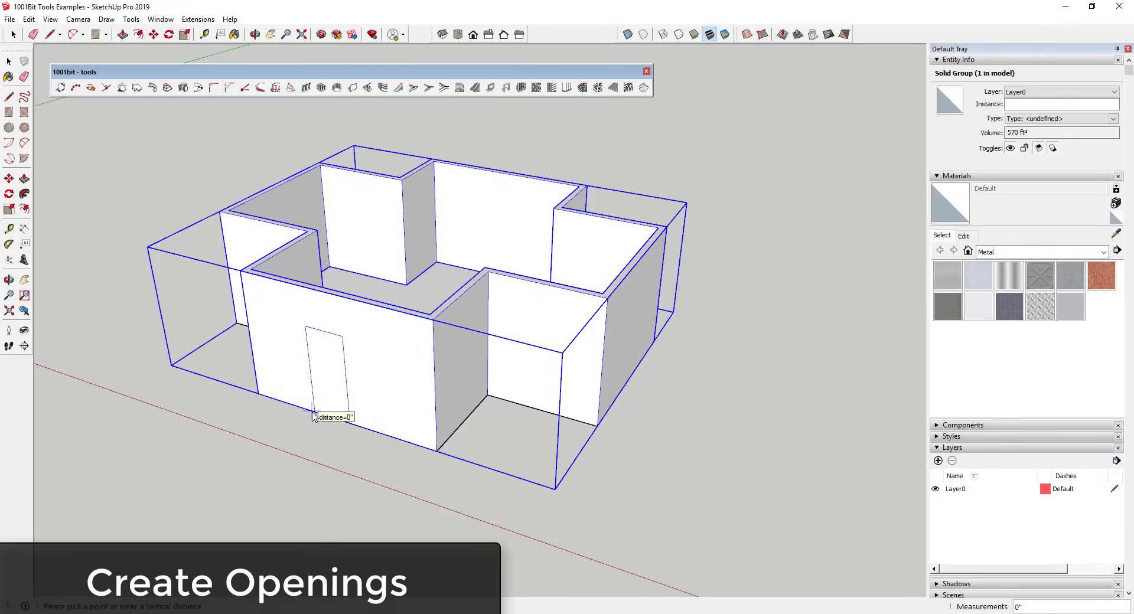
{"action": "left_click", "coordinate": [316, 417]}
{"action": "middle_click_drag", "start_coordinate": [315, 417], "coordinate": [322, 338]}
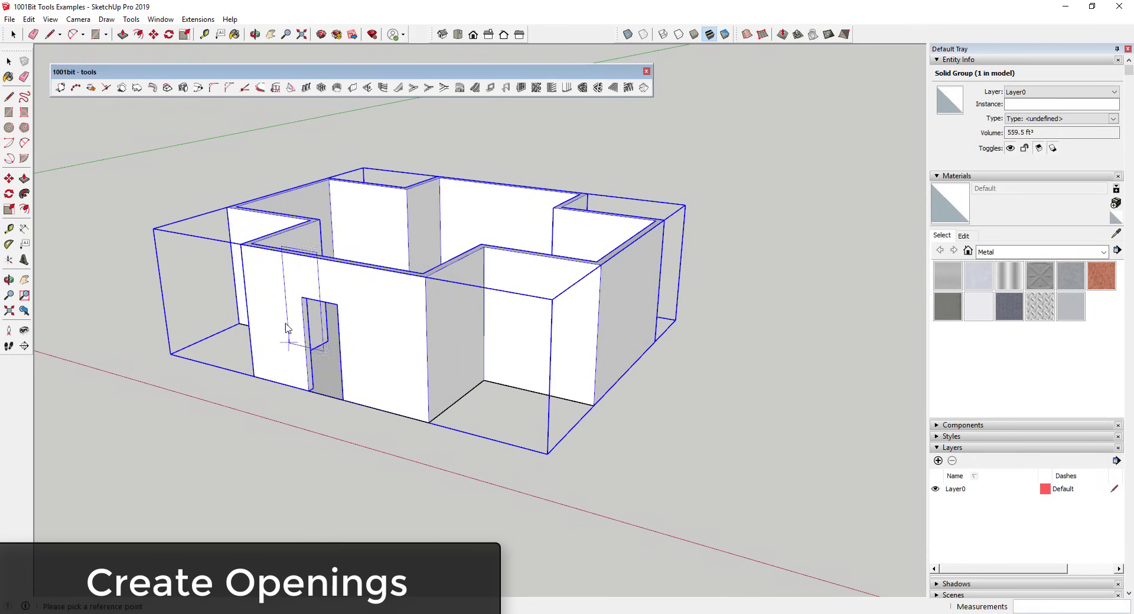
Step: Cut a 4' by 4' window opening about 3' 6" above the base in the short wall beside the door wall
{"action": "middle_click_drag", "start_coordinate": [454, 368], "coordinate": [378, 331]}
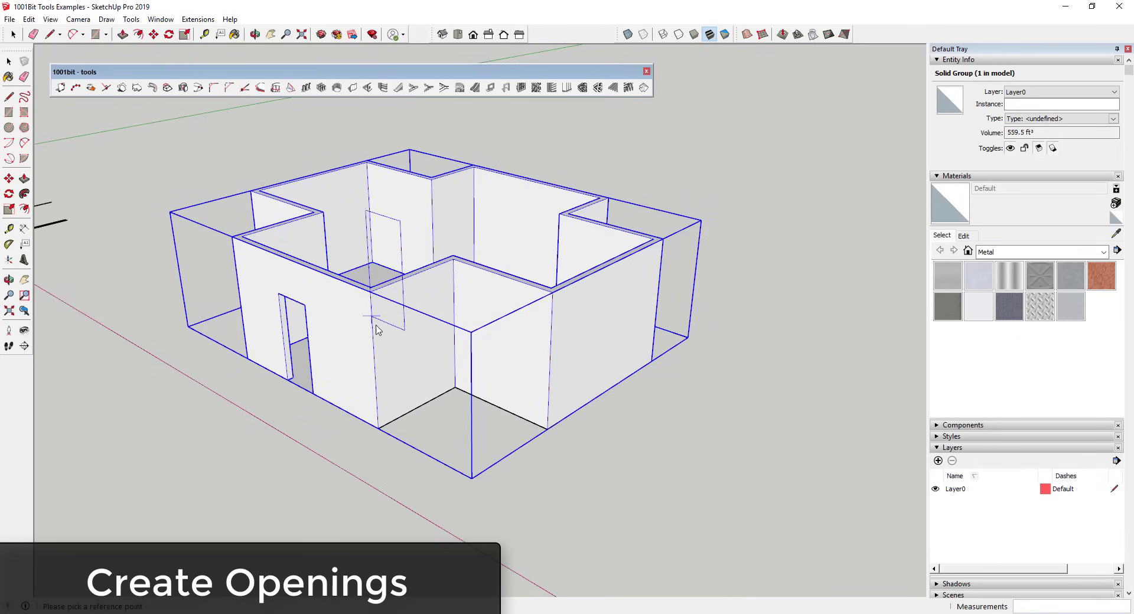
{"action": "left_click", "coordinate": [368, 89]}
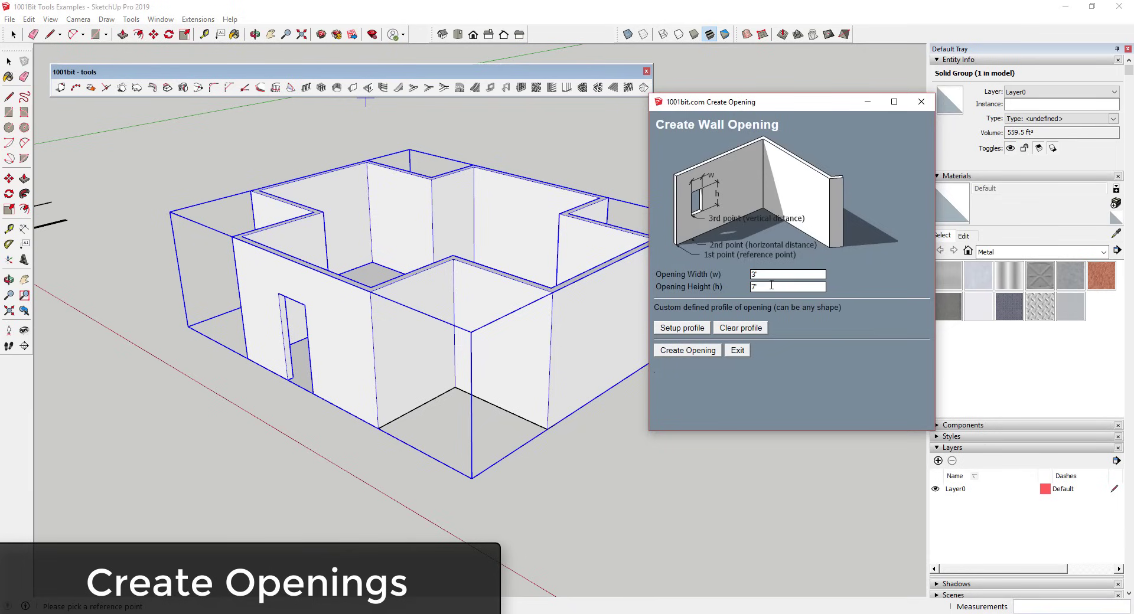
{"action": "double_click", "coordinate": [771, 285]}
{"action": "left_click", "coordinate": [682, 351]}
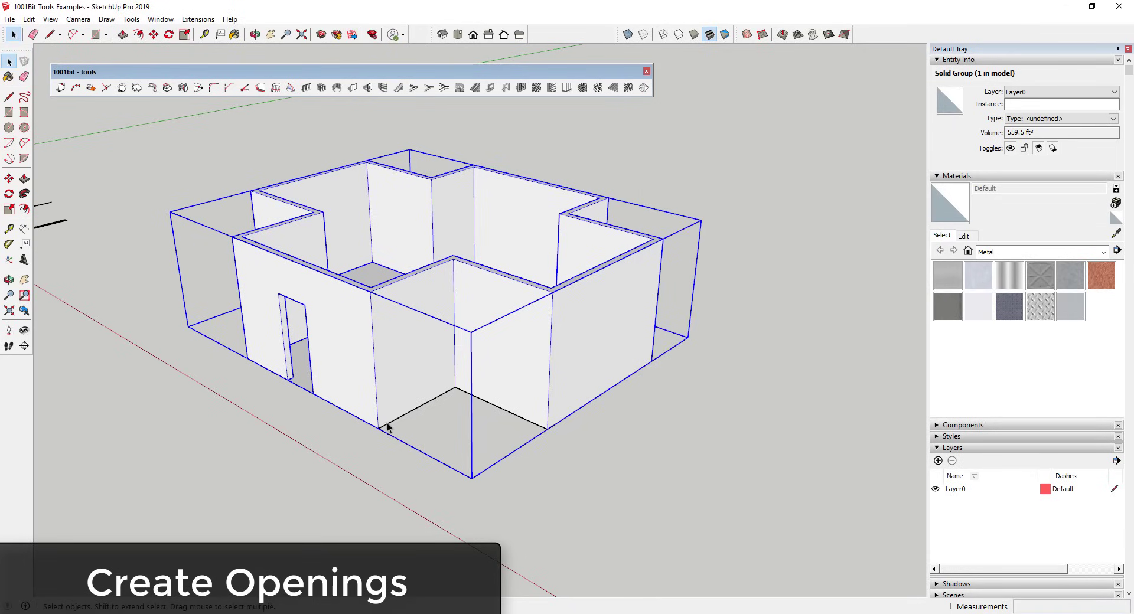
{"action": "middle_click_drag", "start_coordinate": [390, 413], "coordinate": [384, 354]}
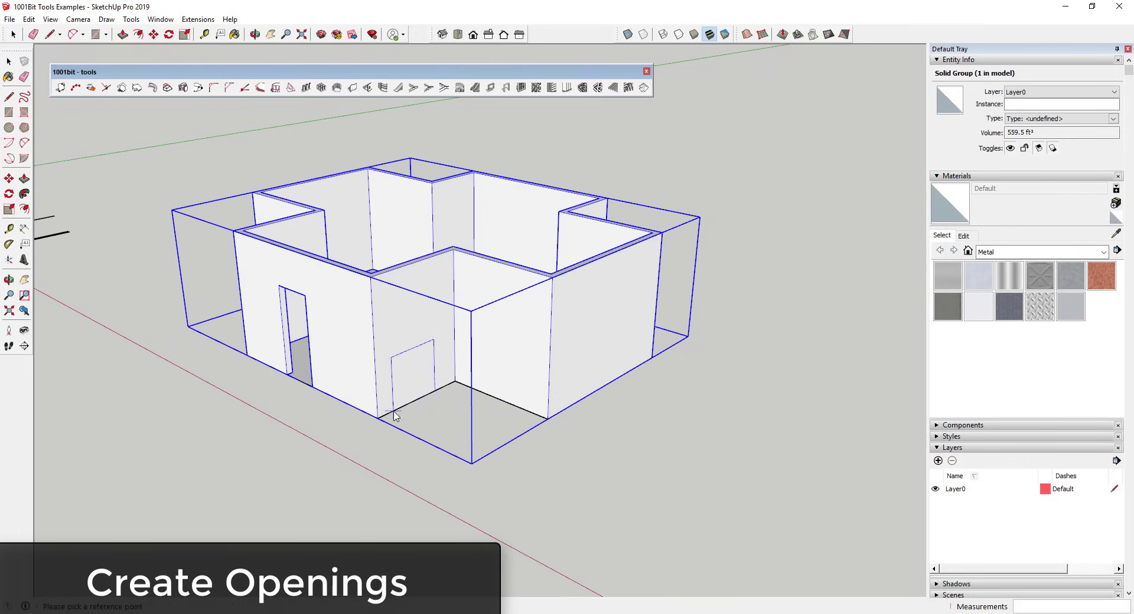
{"action": "left_click", "coordinate": [378, 416]}
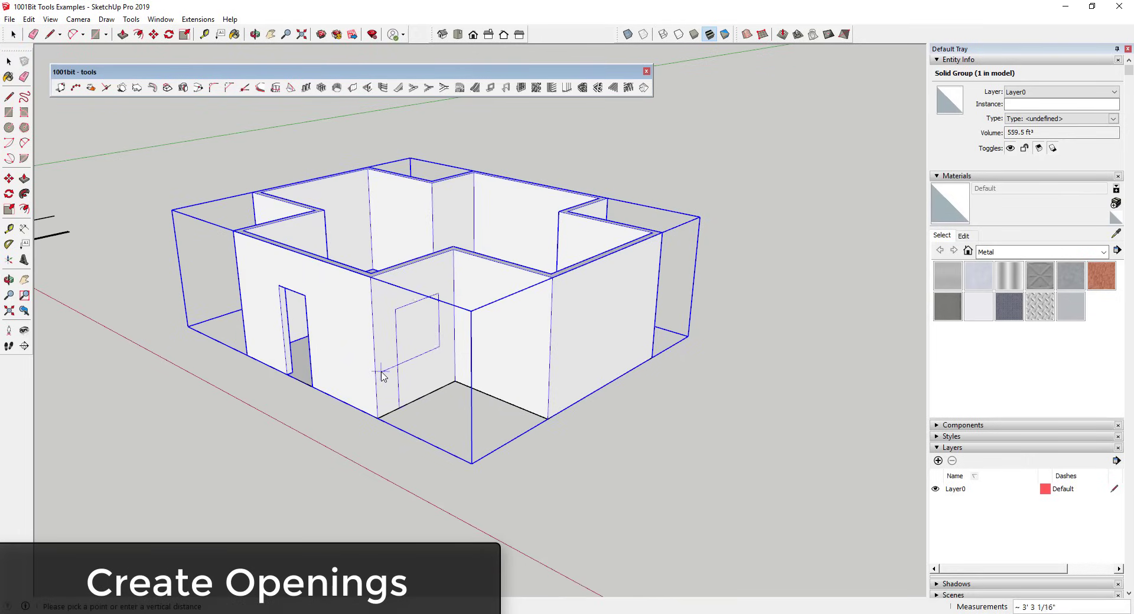
{"action": "left_click", "coordinate": [382, 371]}
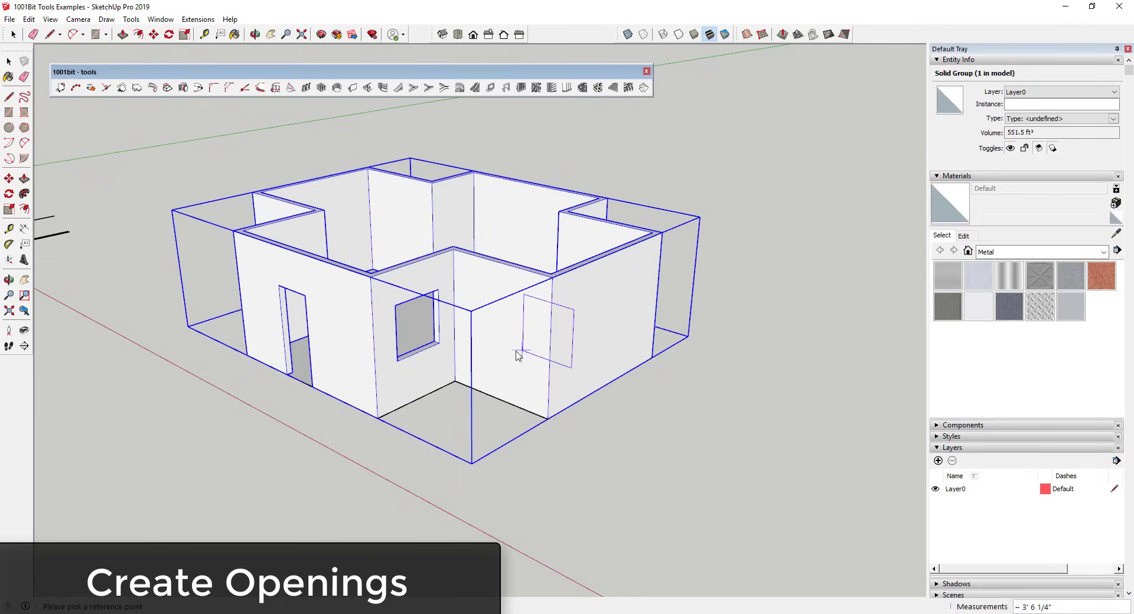
{"action": "key", "text": "space"}
Step: Place a guide line about 3' 10" above the base edge of the outer side wall with the Tape Measure tool
{"action": "left_click", "coordinate": [204, 34]}
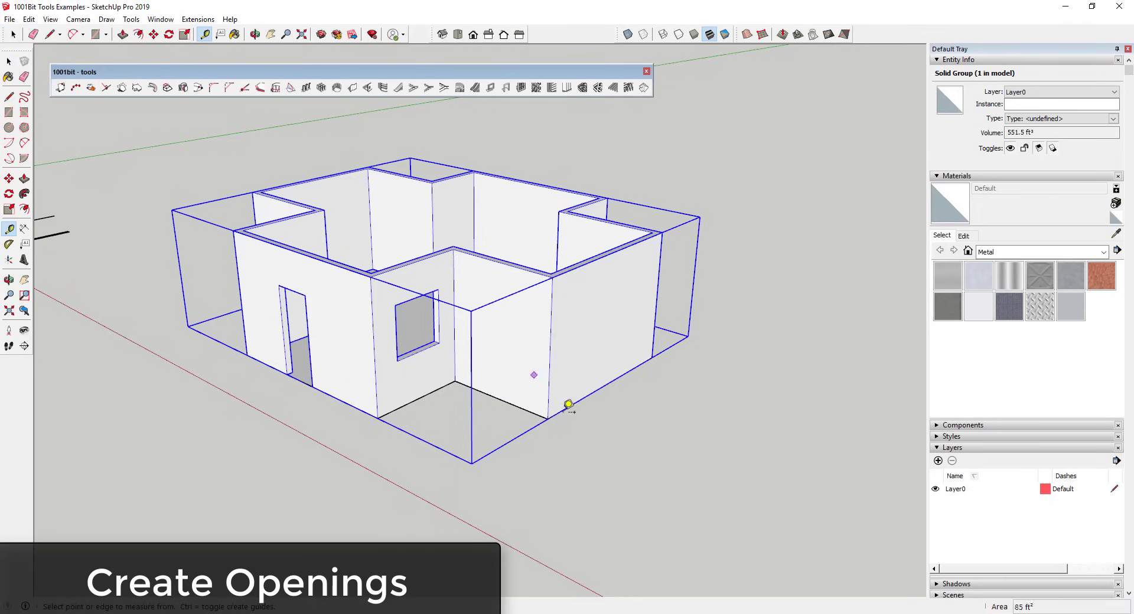
{"action": "left_click", "coordinate": [584, 397]}
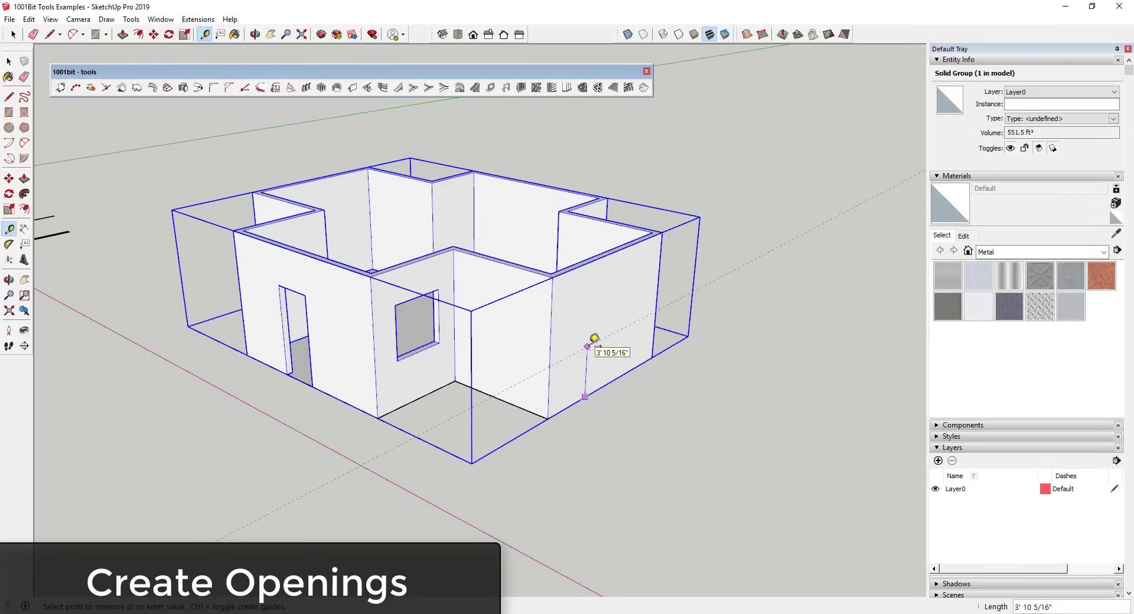
{"action": "left_click", "coordinate": [587, 346]}
{"action": "key", "text": "space"}
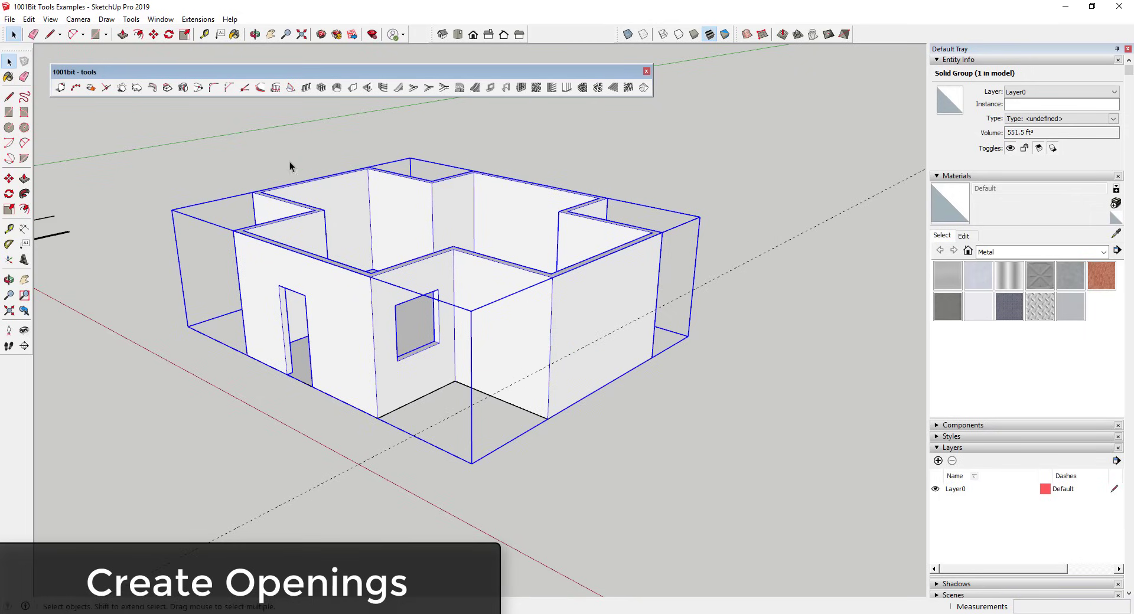
Step: Cut a 4' by 4' window opening in the outer side wall with its sill along the guide line, entering a 4' distance
{"action": "left_click", "coordinate": [382, 87]}
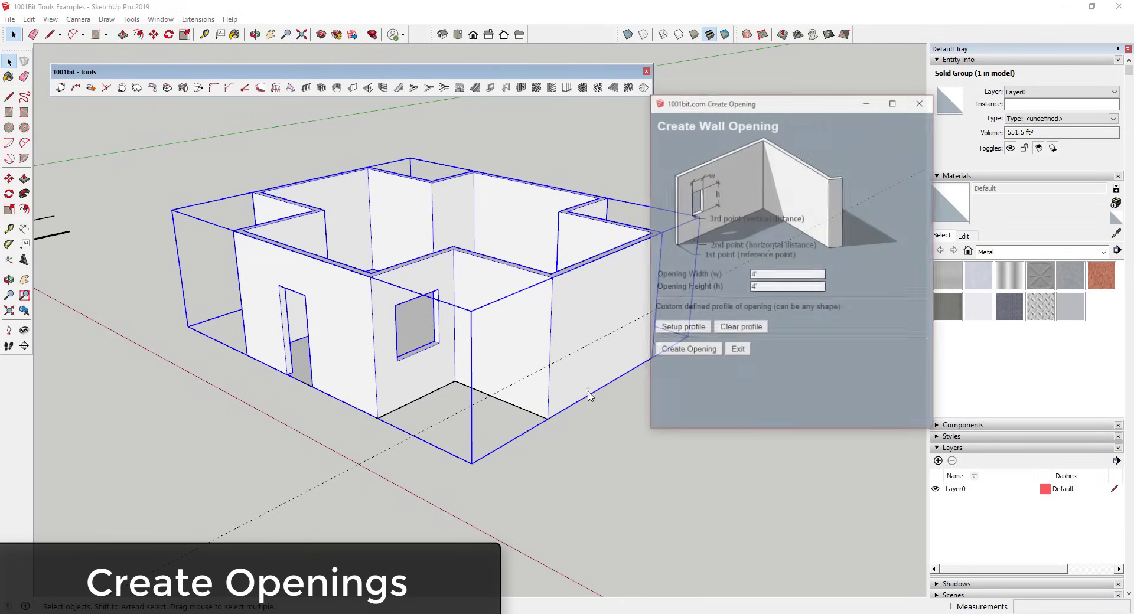
{"action": "left_click", "coordinate": [687, 348]}
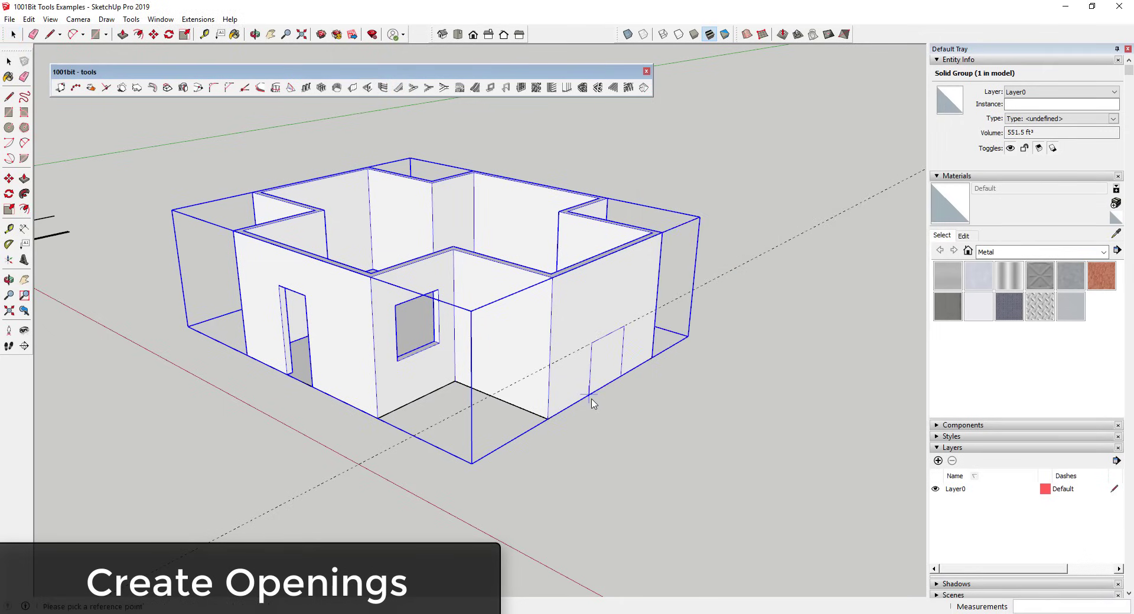
{"action": "left_click", "coordinate": [594, 393]}
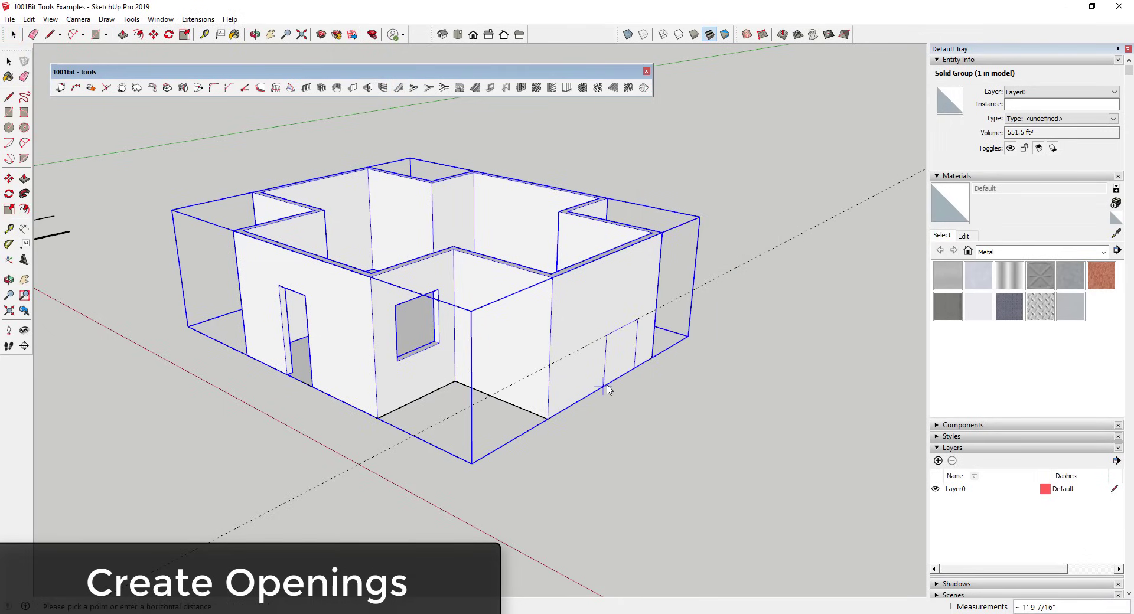
{"action": "type", "text": "4'"}
{"action": "key", "text": "Return"}
{"action": "key", "text": "space"}
{"action": "mouse_move", "coordinate": [626, 346]}
{"action": "middle_mouse_down"}
{"action": "mouse_move", "coordinate": [642, 401]}
{"action": "mouse_move", "coordinate": [639, 332]}
{"action": "middle_mouse_up"}
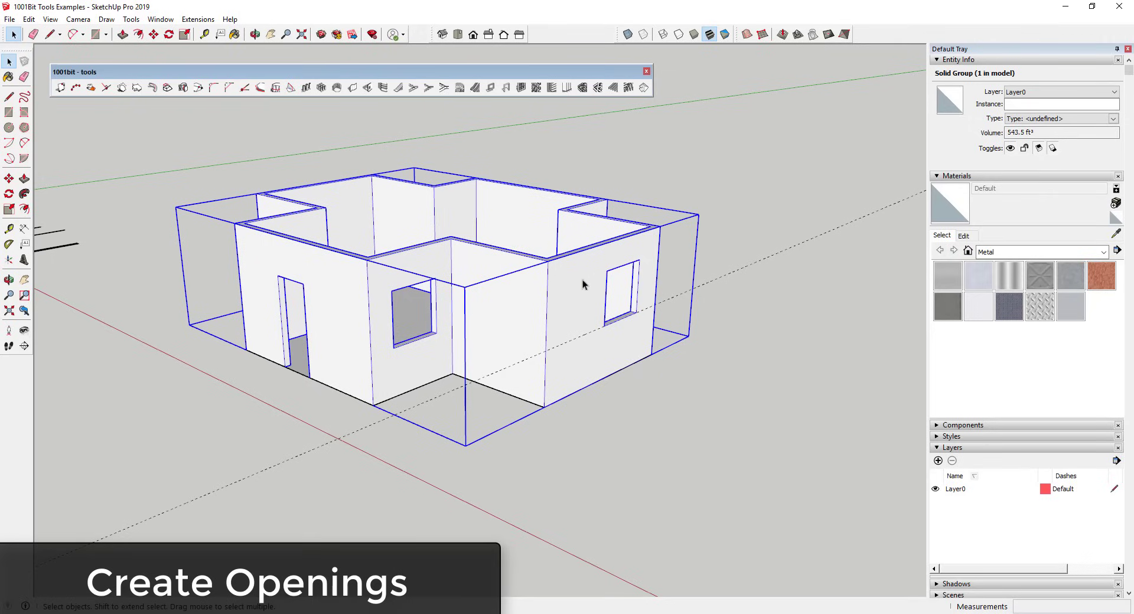
Step: Draw a rectangle covering the door opening and reverse its face so the front side points outward
{"action": "middle_click_drag", "start_coordinate": [436, 337], "coordinate": [345, 358]}
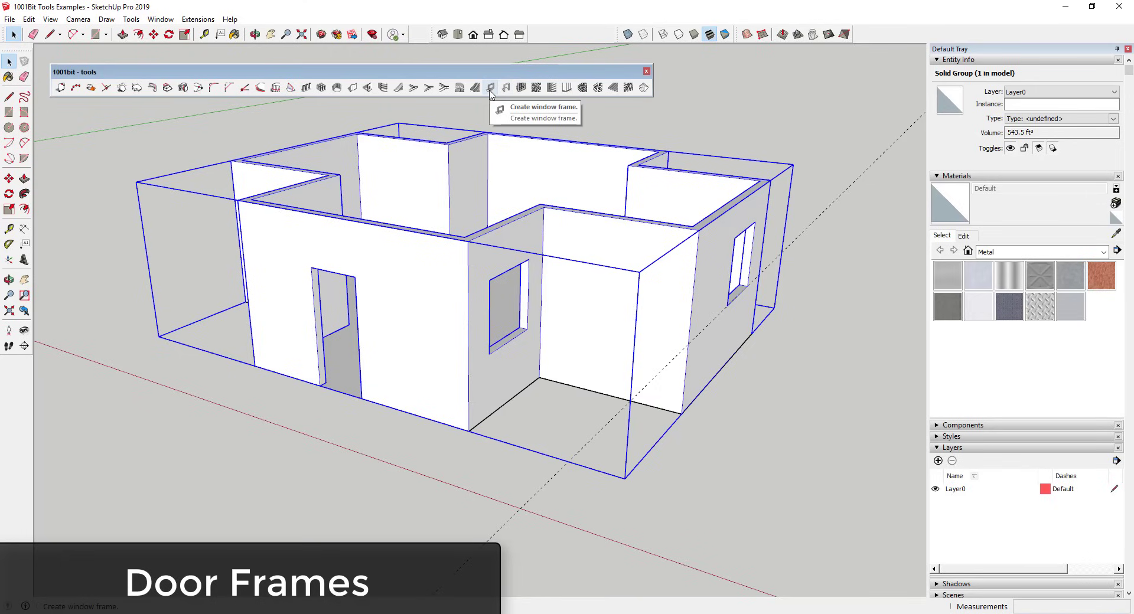
{"action": "key", "text": "r"}
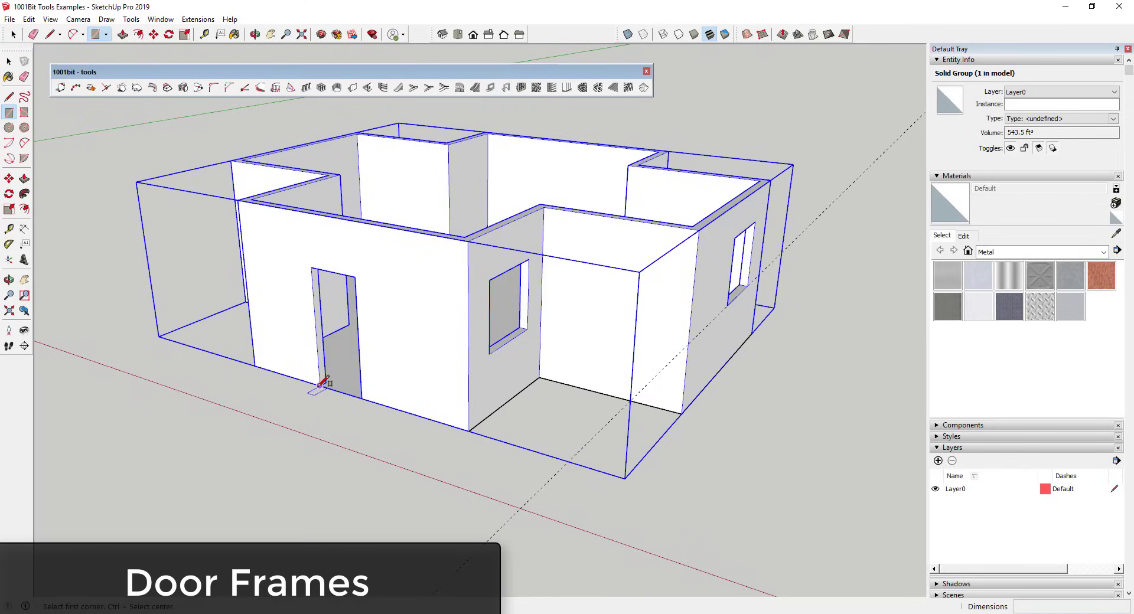
{"action": "left_click", "coordinate": [319, 385]}
{"action": "left_click", "coordinate": [356, 276]}
{"action": "key", "text": "space"}
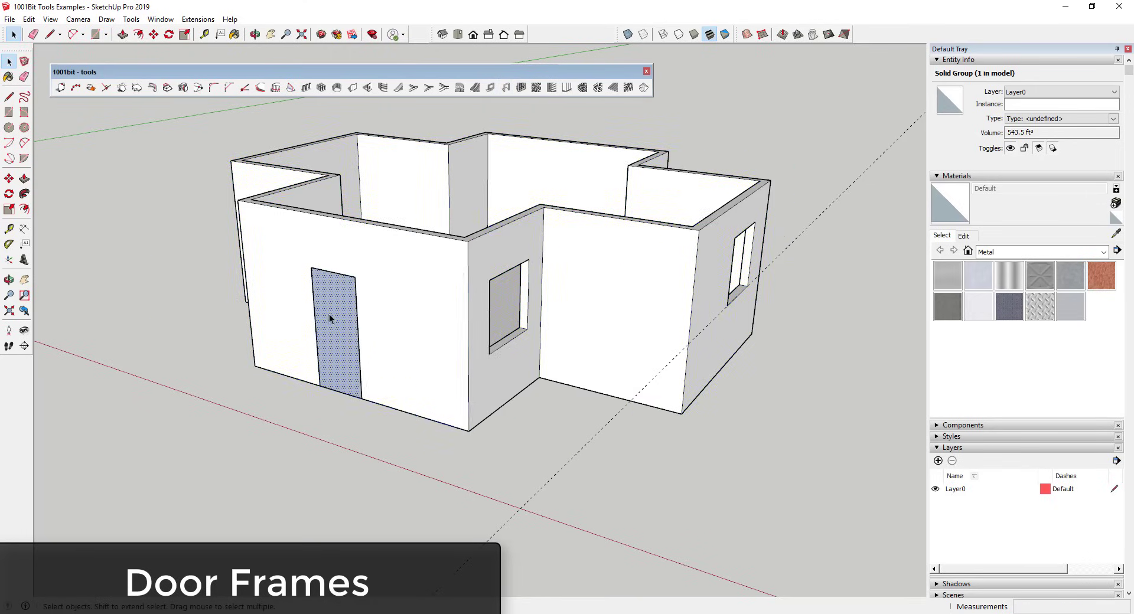
{"action": "right_click", "coordinate": [329, 273]}
{"action": "left_click", "coordinate": [370, 385]}
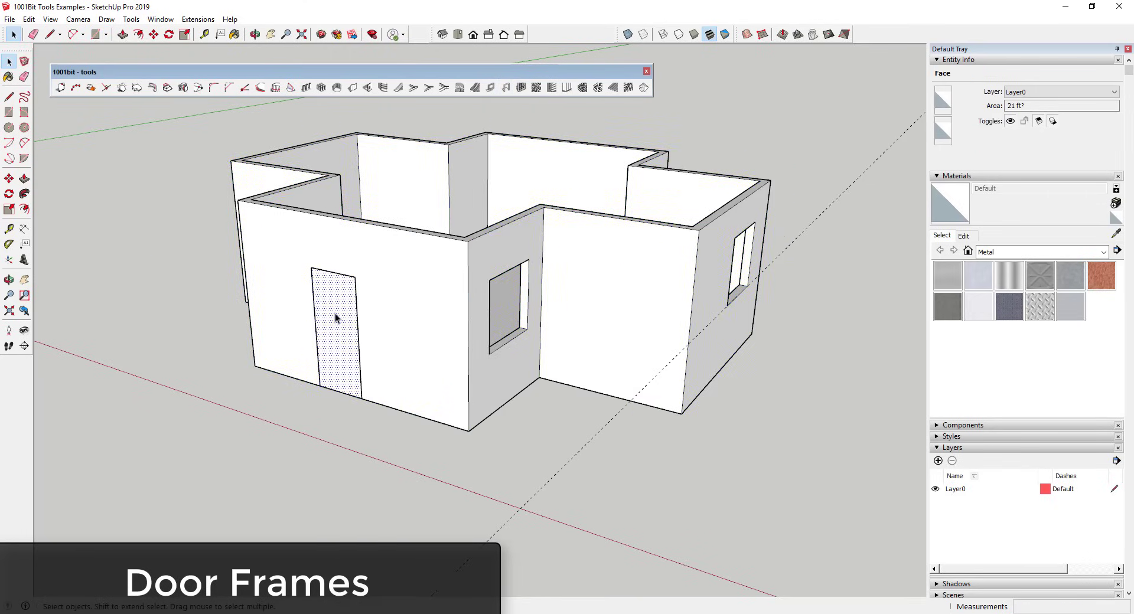
Step: Start the 1001bit door frame on the door face and set the frame depth to 6"
{"action": "left_click", "coordinate": [506, 88]}
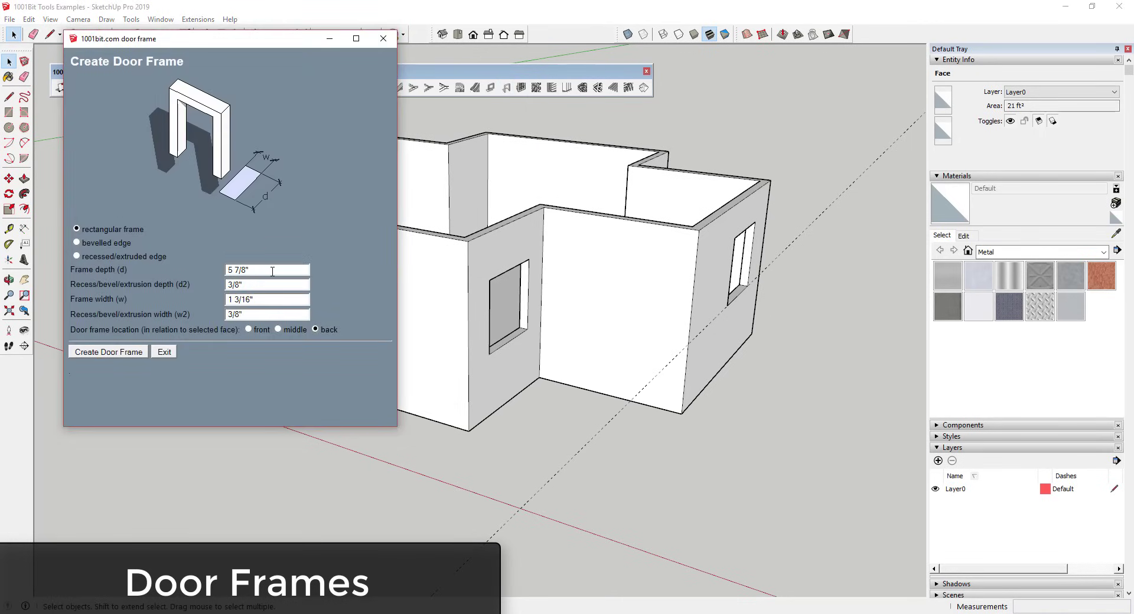
{"action": "left_click_drag", "start_coordinate": [272, 271], "coordinate": [224, 273]}
{"action": "type", "text": "6"}
{"action": "key", "text": "Tab"}
Step: Try creating the door frame with its location set to front, and undo it
{"action": "left_click", "coordinate": [248, 329]}
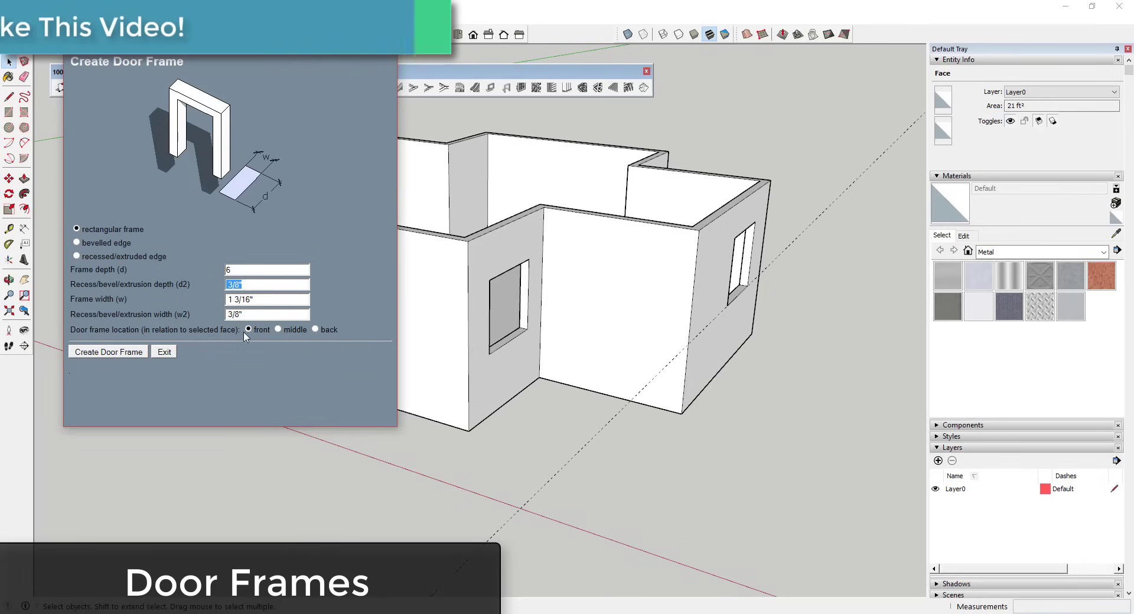
{"action": "left_click", "coordinate": [125, 353]}
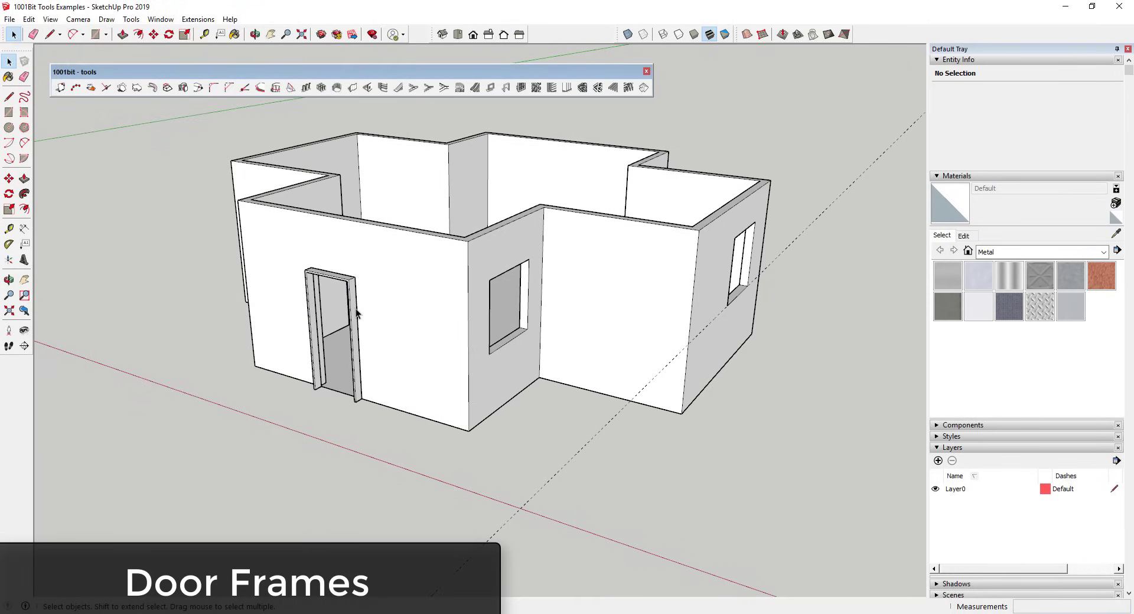
{"action": "key", "text": "ctrl+z"}
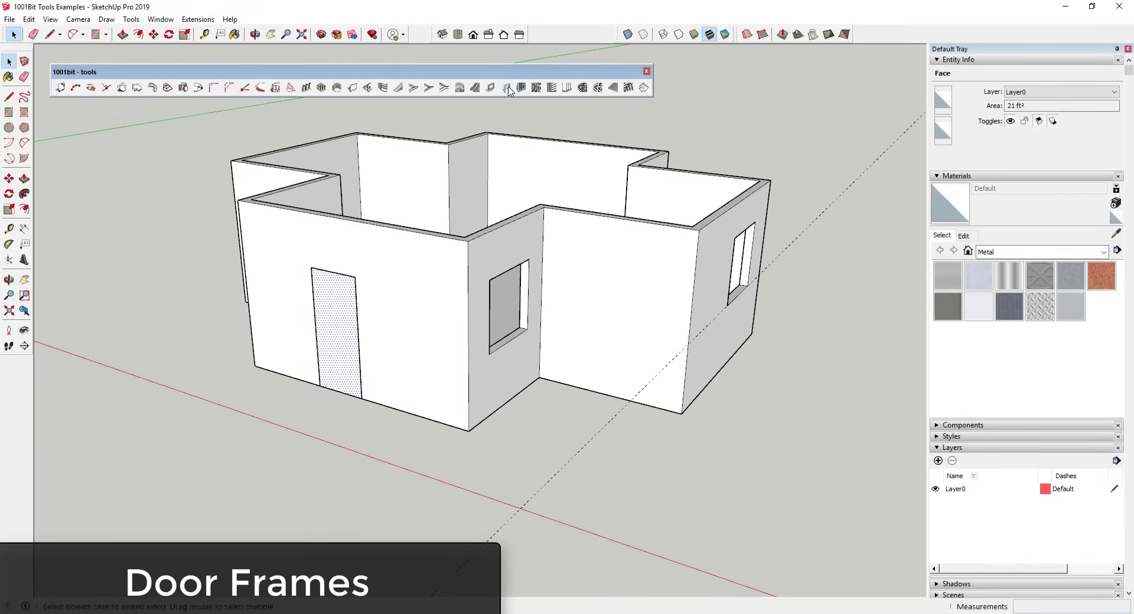
Step: Create the 6" deep rectangular door frame with its location set to back of the selected face
{"action": "left_click", "coordinate": [506, 88]}
{"action": "left_click", "coordinate": [108, 352]}
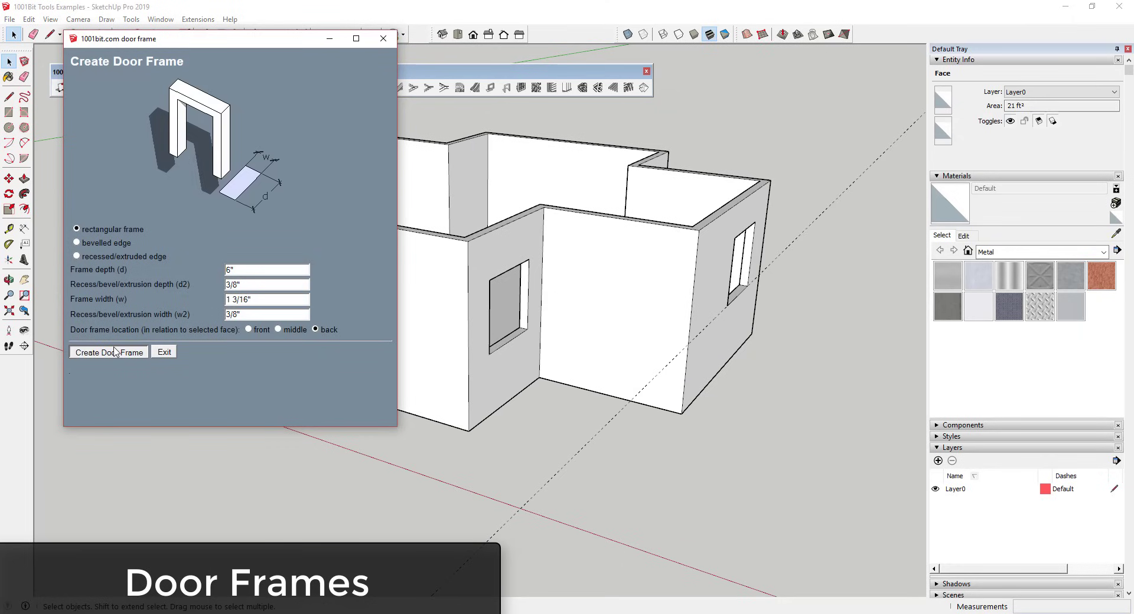
{"action": "scroll", "coordinate": [385, 269], "scroll_direction": "up", "scroll_amount": 5}
{"action": "middle_click_drag", "start_coordinate": [283, 283], "coordinate": [367, 191]}
{"action": "scroll", "coordinate": [334, 264], "scroll_direction": "down", "scroll_amount": 3}
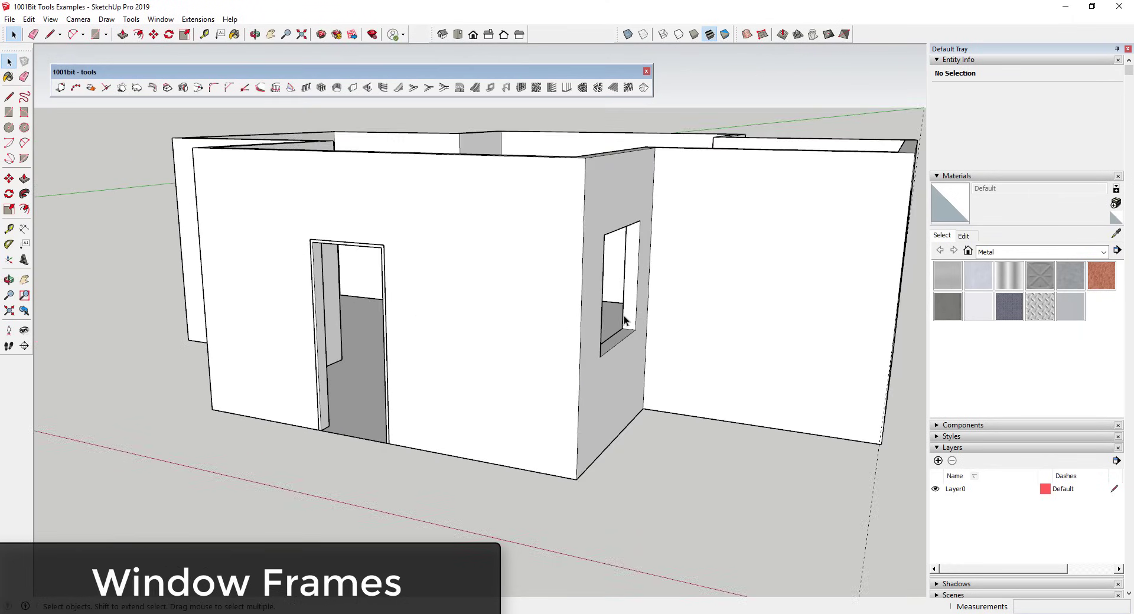
Step: Draw a 4' by 4' rectangle covering the window opening in the short wall around the corner from the door
{"action": "scroll", "coordinate": [454, 338], "scroll_direction": "up", "scroll_amount": 4}
{"action": "middle_click_drag", "start_coordinate": [454, 338], "coordinate": [405, 382]}
{"action": "key", "text": "r"}
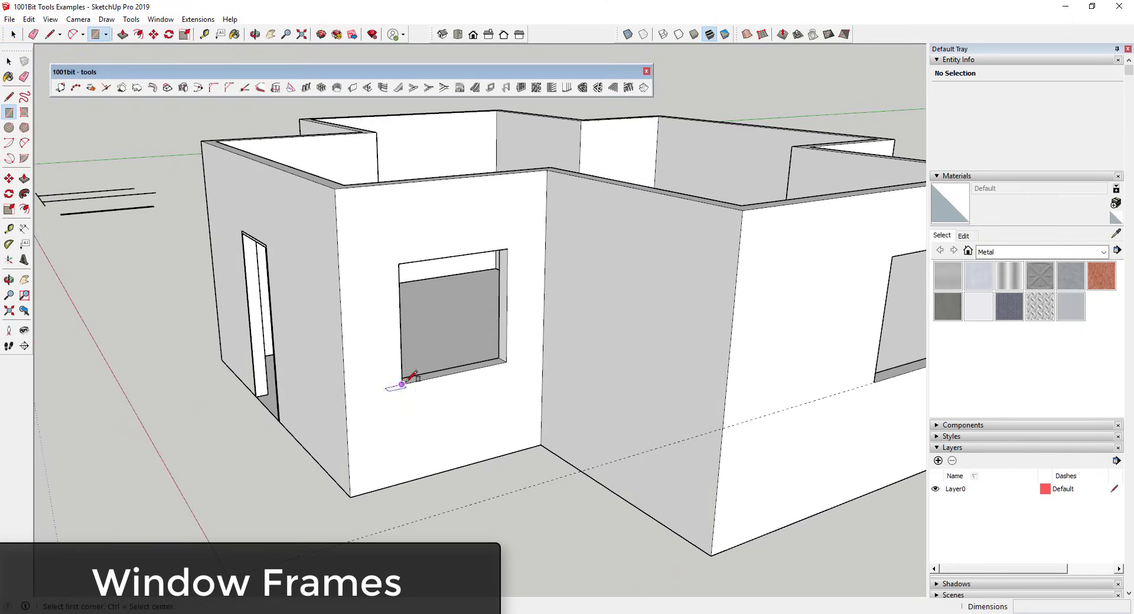
{"action": "left_click", "coordinate": [401, 383]}
{"action": "left_click", "coordinate": [507, 248]}
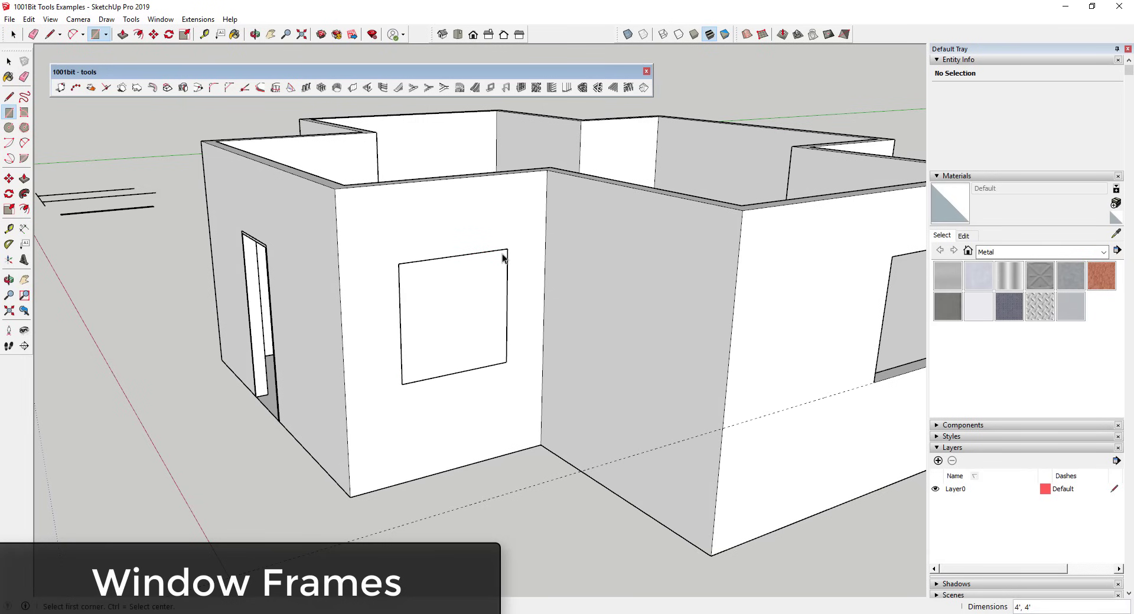
Step: Create a 1001bit rectangular window frame with a depth of 6" on the new window face, located at the back
{"action": "key", "text": "space"}
{"action": "left_click", "coordinate": [455, 312]}
{"action": "left_click", "coordinate": [491, 88]}
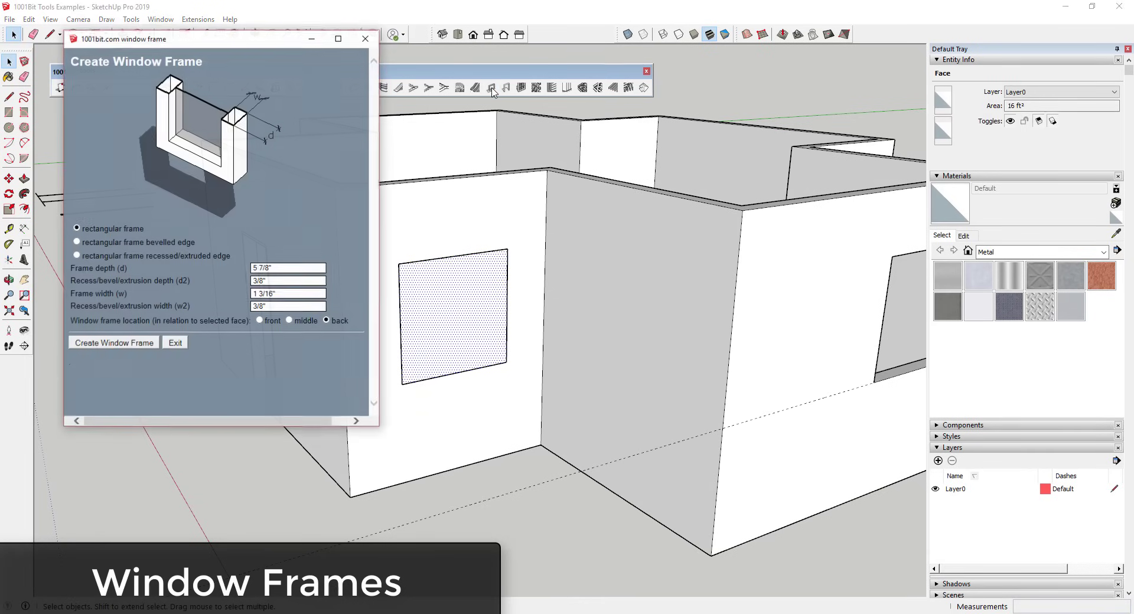
{"action": "left_click_drag", "start_coordinate": [285, 270], "coordinate": [237, 269]}
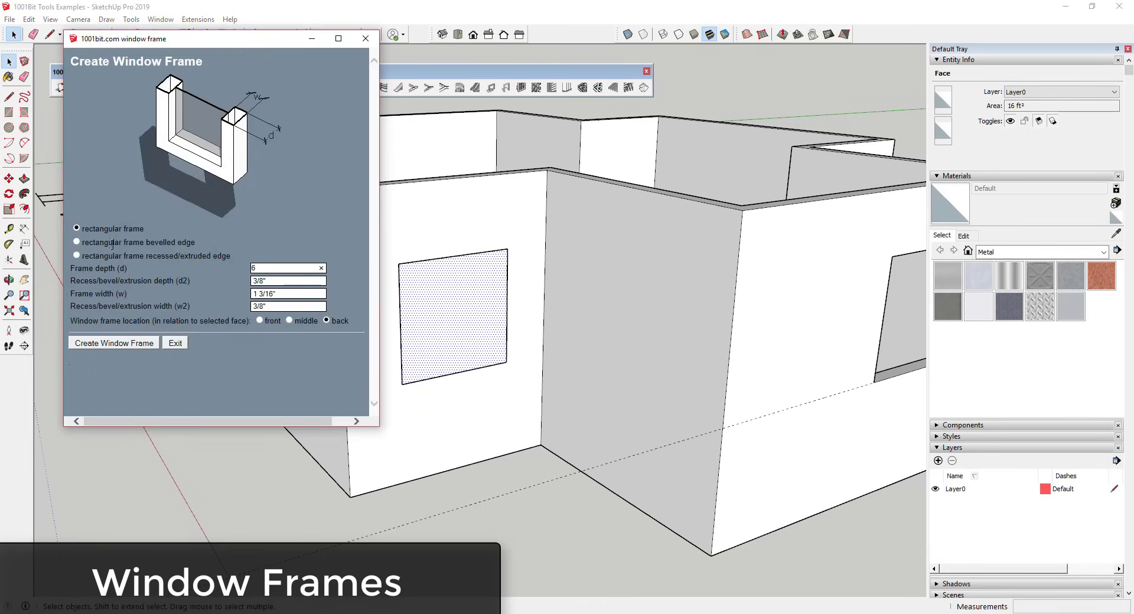
{"action": "left_click", "coordinate": [77, 242]}
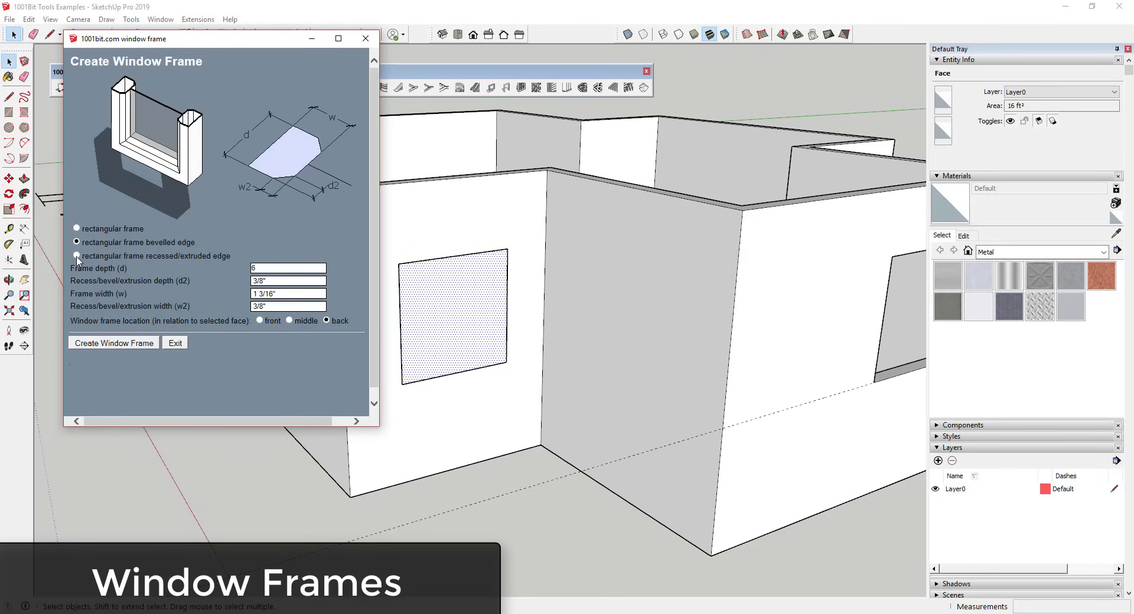
{"action": "left_click", "coordinate": [77, 256]}
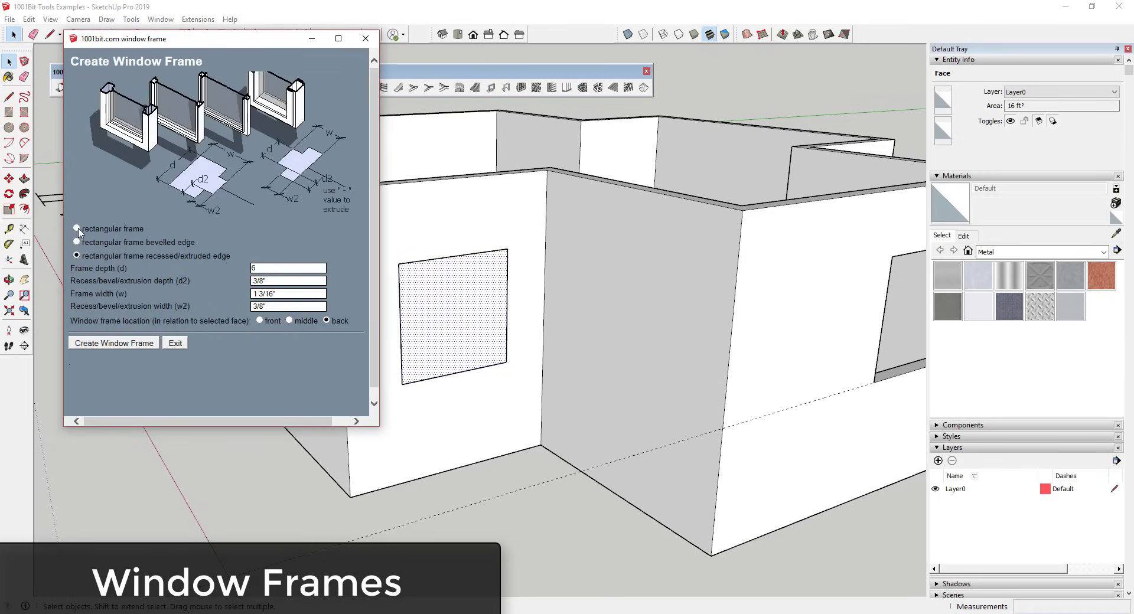
{"action": "left_click", "coordinate": [77, 228]}
{"action": "left_click", "coordinate": [138, 349]}
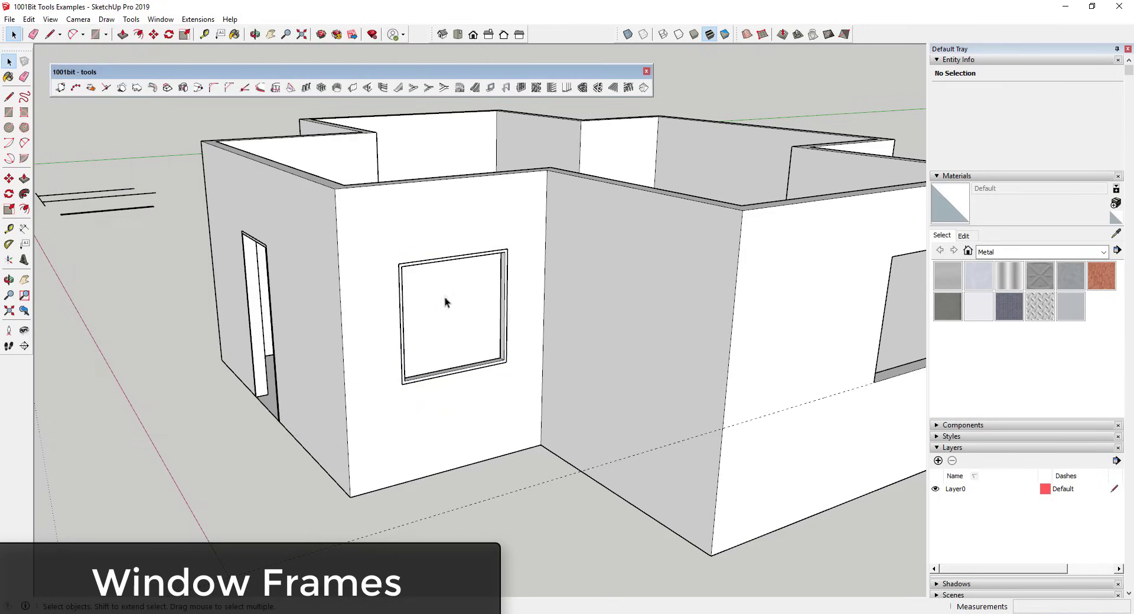
Step: Cover the other window opening with a rectangle and reverse its face so the front side points outward
{"action": "middle_click_drag", "start_coordinate": [448, 303], "coordinate": [481, 336]}
{"action": "scroll", "coordinate": [462, 323], "scroll_direction": "down", "scroll_amount": 3}
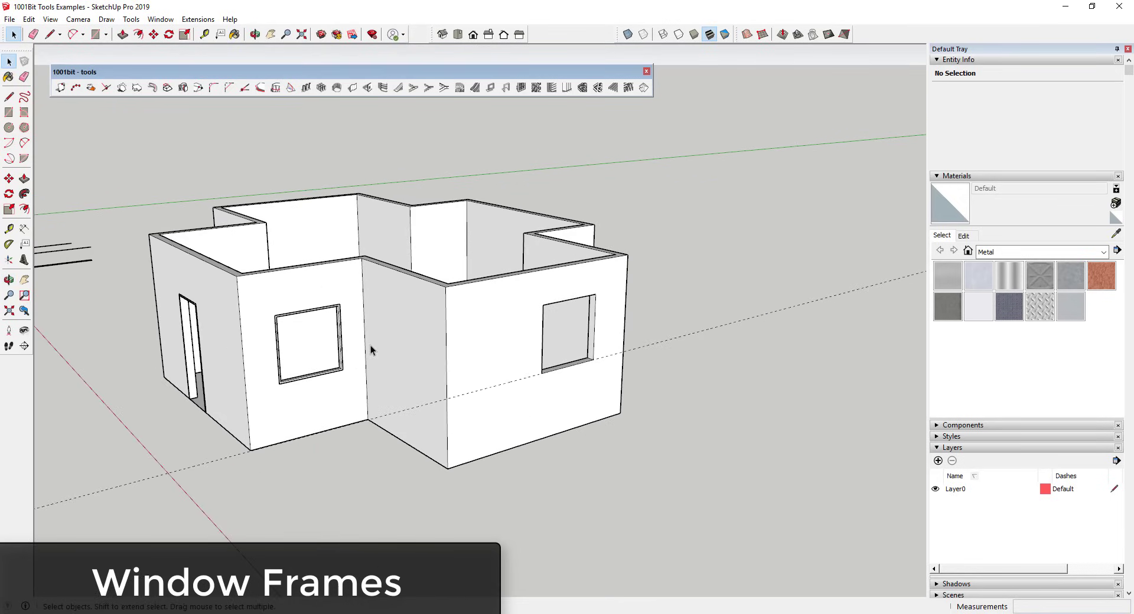
{"action": "middle_click_drag", "start_coordinate": [370, 348], "coordinate": [455, 375]}
{"action": "key", "text": "r"}
{"action": "left_click", "coordinate": [519, 377]}
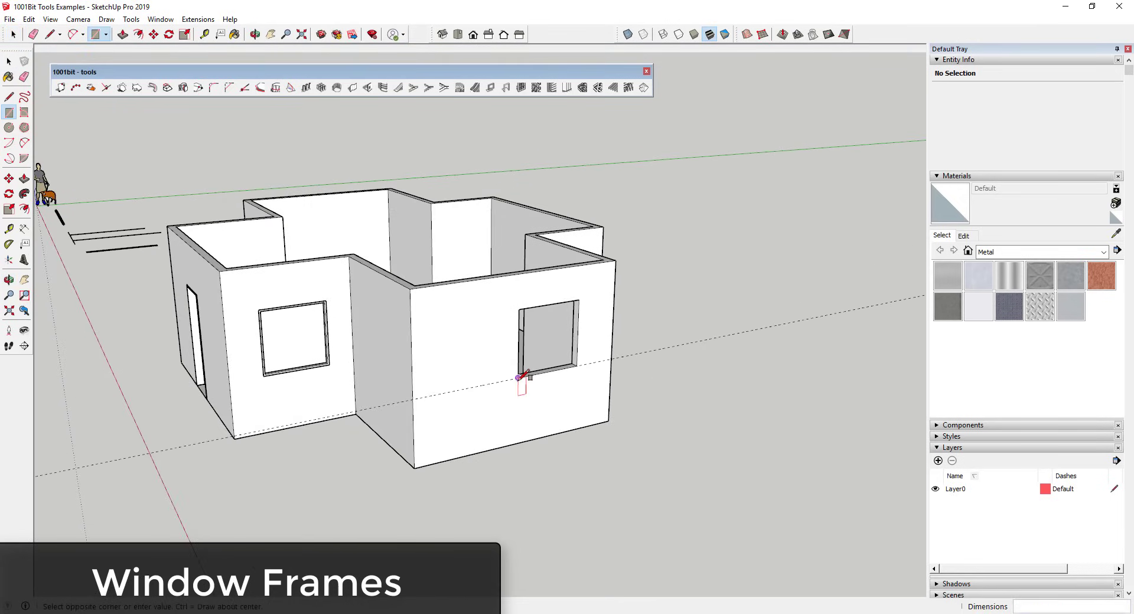
{"action": "left_click", "coordinate": [577, 304]}
{"action": "key", "text": "space"}
{"action": "right_click", "coordinate": [552, 334]}
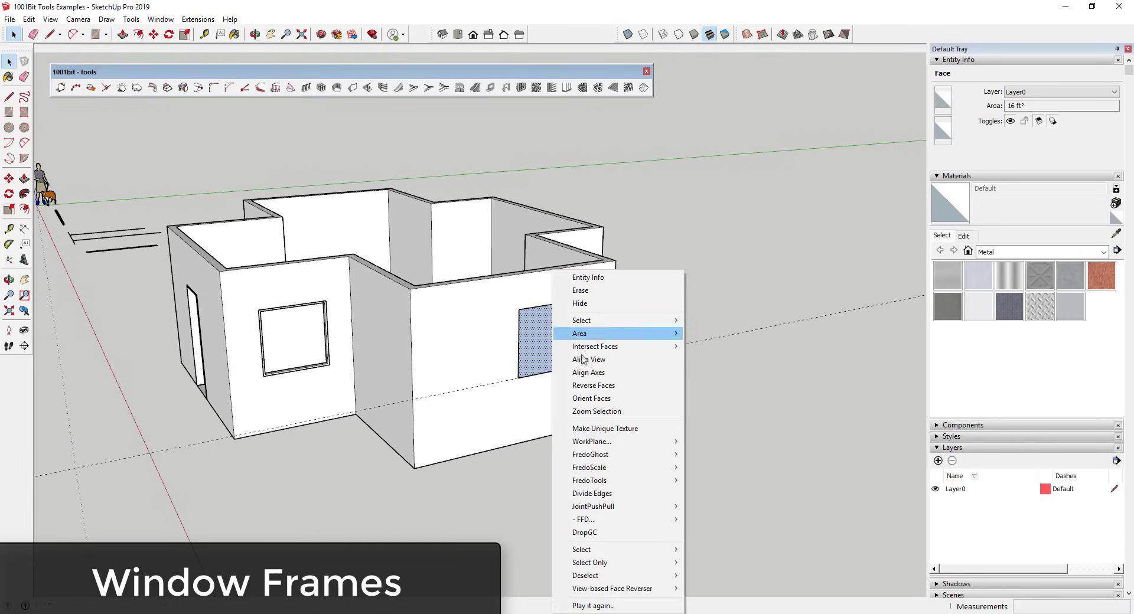
{"action": "left_click", "coordinate": [597, 411]}
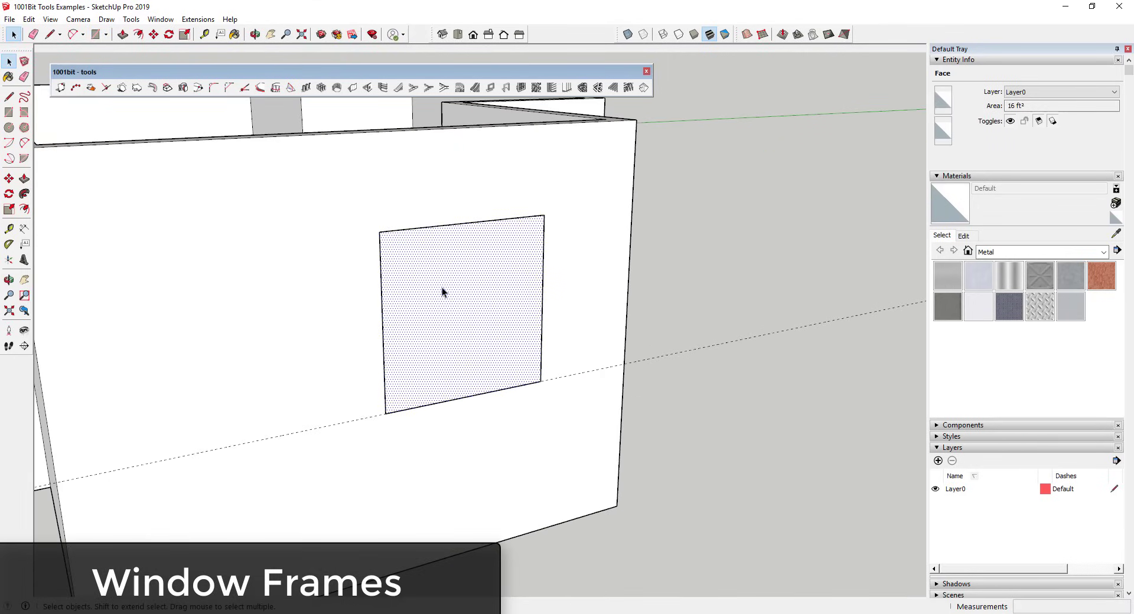
Step: Create a rectangular 1001bit panel divider window with 3 rows and 3 columns, 6" frame depth, and frame and divider widths of 1"
{"action": "left_click", "coordinate": [521, 90]}
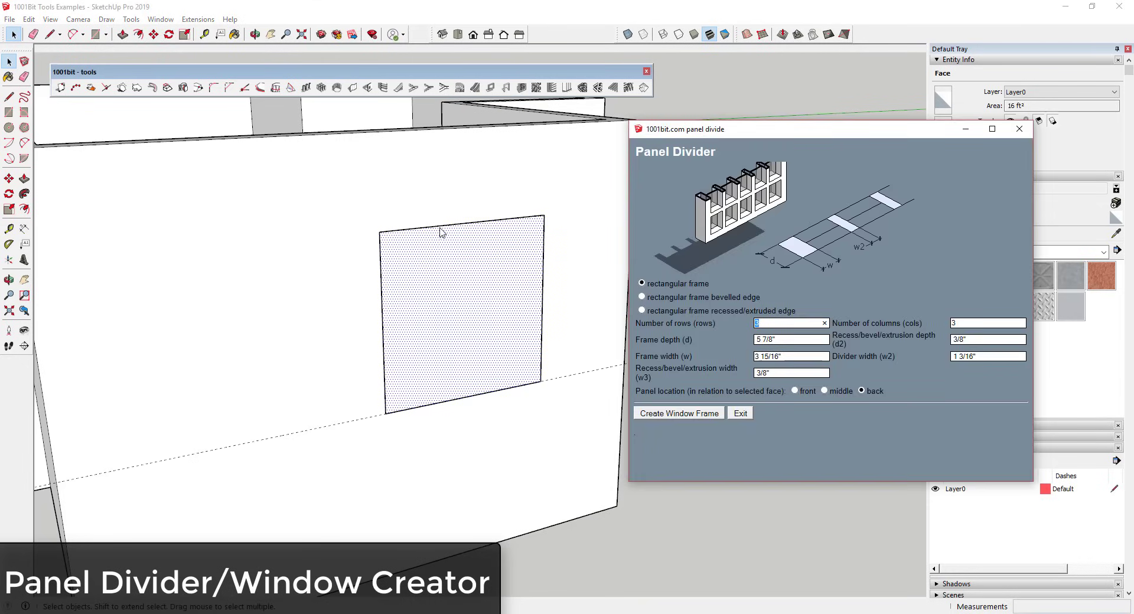
{"action": "left_click", "coordinate": [785, 340]}
{"action": "type", "text": "6"}
{"action": "left_click", "coordinate": [794, 357]}
{"action": "type", "text": "1"}
{"action": "key", "text": "Tab"}
{"action": "type", "text": "1"}
{"action": "left_click", "coordinate": [665, 412]}
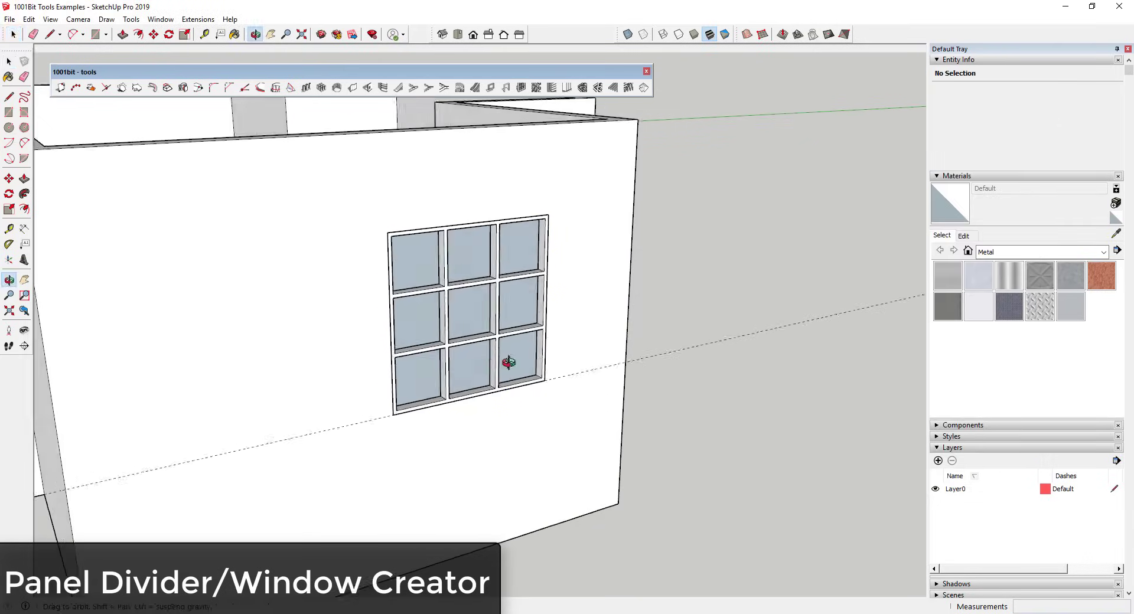
Step: Open the divided window's nested groups and reverse the faces of all nine glass panes
{"action": "middle_click_drag", "start_coordinate": [508, 361], "coordinate": [554, 313]}
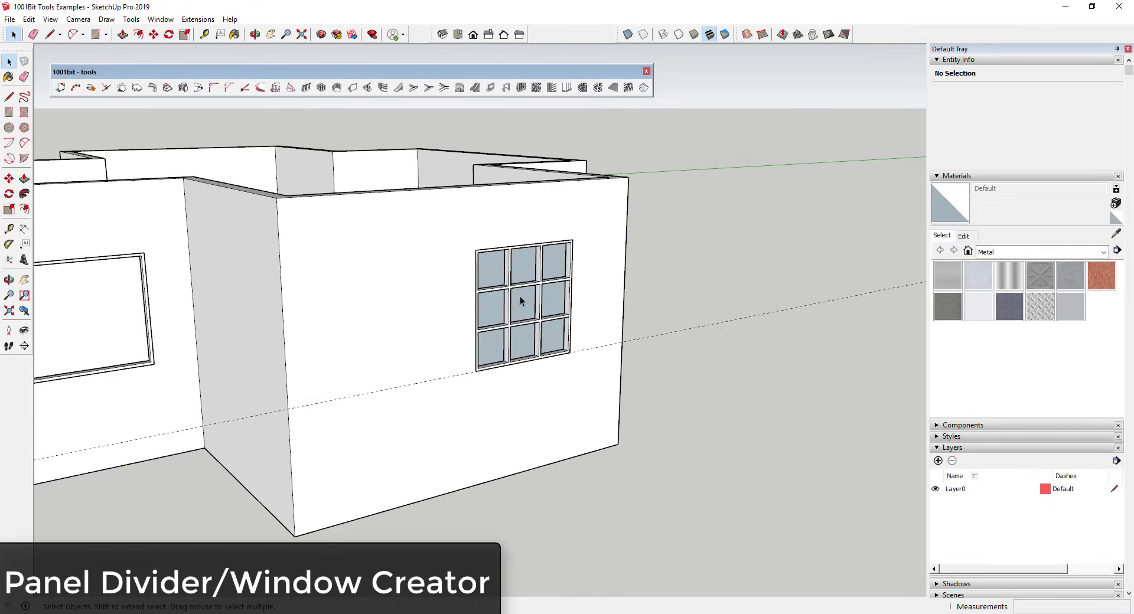
{"action": "scroll", "coordinate": [520, 298], "scroll_direction": "down", "scroll_amount": 3}
{"action": "scroll", "coordinate": [514, 303], "scroll_direction": "up", "scroll_amount": 6}
{"action": "left_click", "coordinate": [495, 298]}
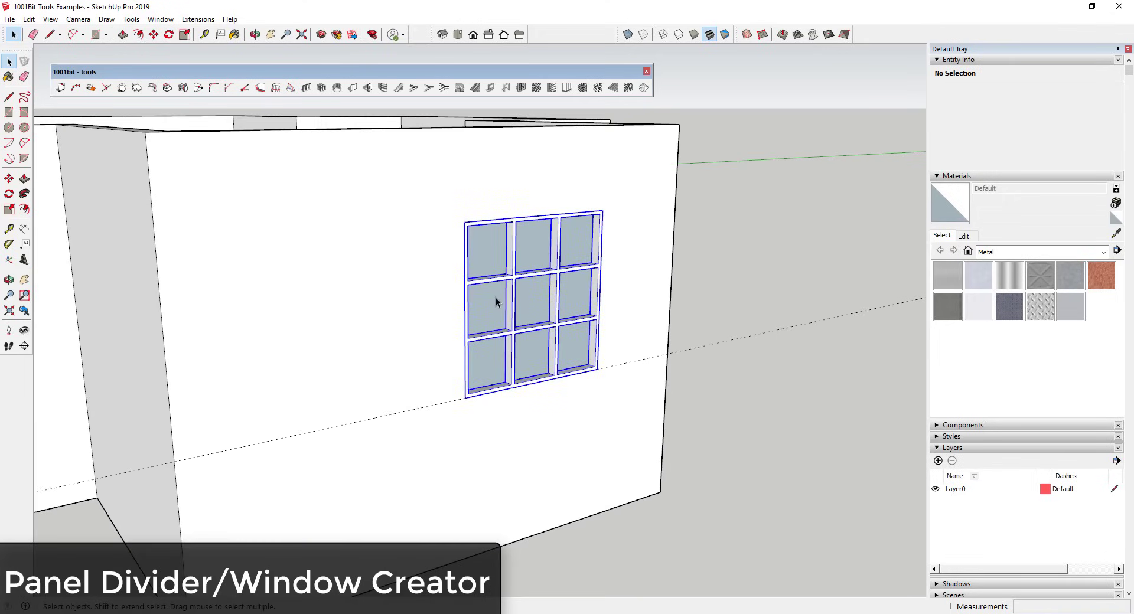
{"action": "double_click", "coordinate": [495, 297]}
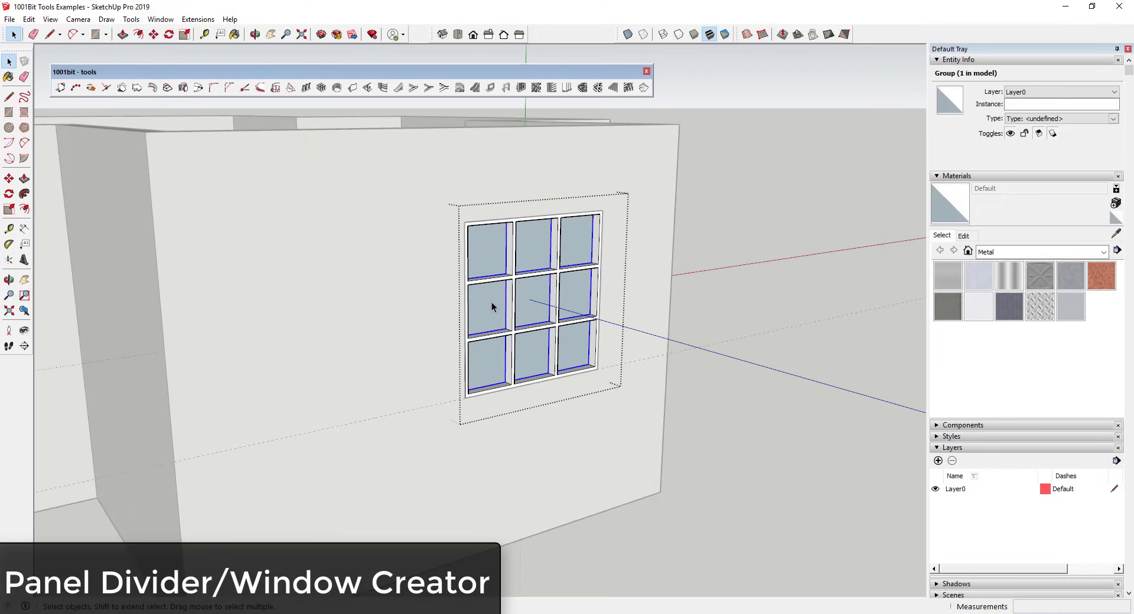
{"action": "double_click", "coordinate": [491, 303]}
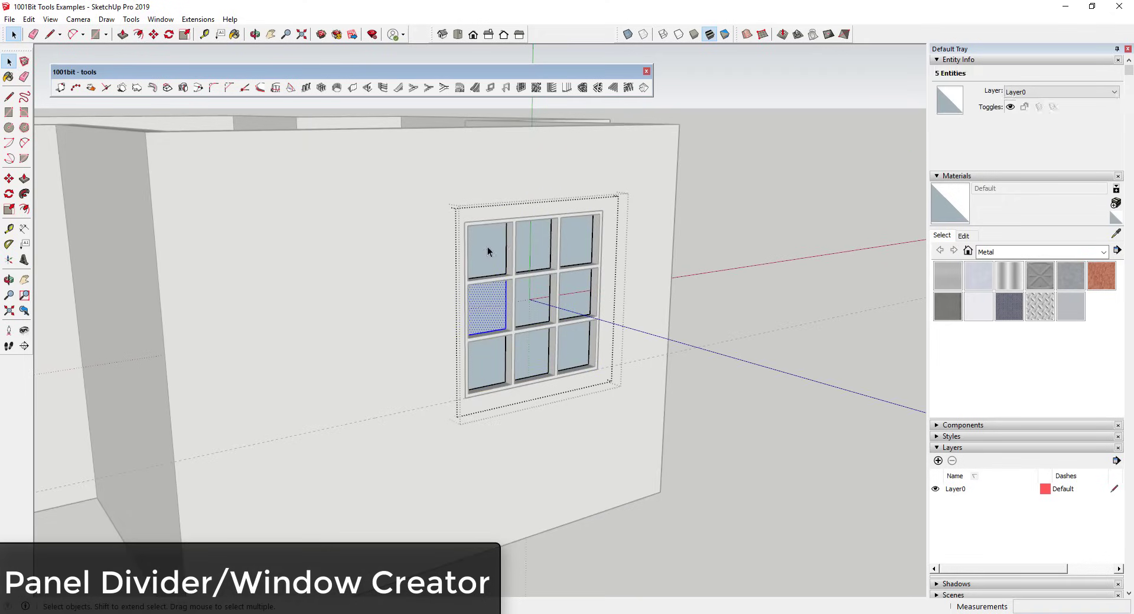
{"action": "left_click", "coordinate": [529, 248], "text": "shift"}
{"action": "left_click", "coordinate": [532, 302], "text": "shift"}
{"action": "left_click", "coordinate": [576, 292], "text": "shift"}
{"action": "left_click", "coordinate": [576, 251], "text": "shift"}
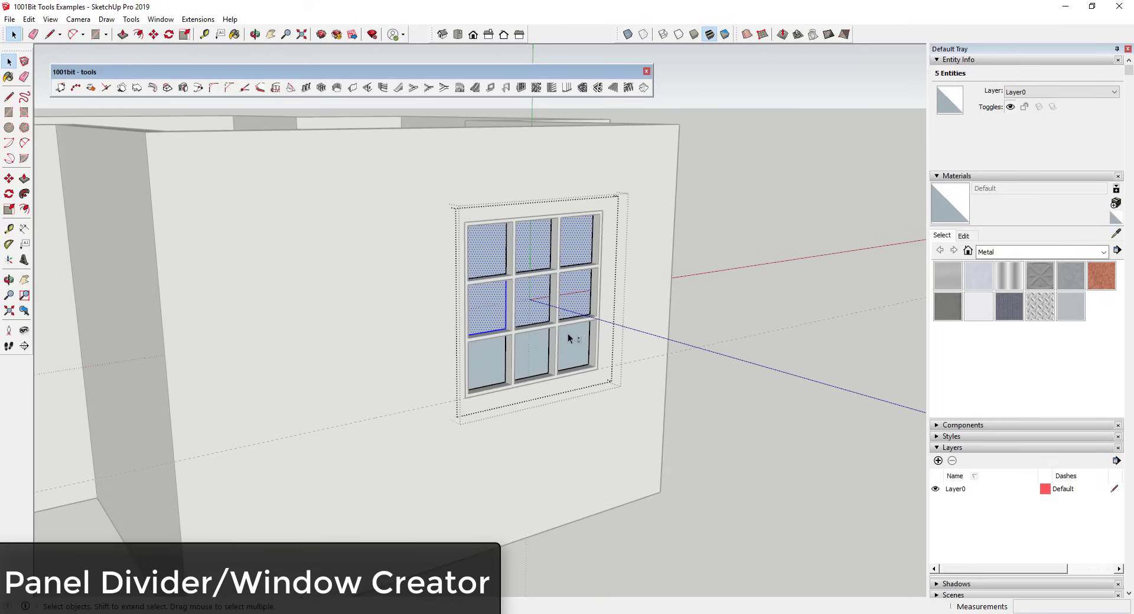
{"action": "left_click", "coordinate": [574, 342], "text": "shift"}
{"action": "left_click", "coordinate": [527, 351], "text": "shift"}
{"action": "left_click", "coordinate": [481, 355], "text": "shift"}
{"action": "right_click", "coordinate": [483, 359]}
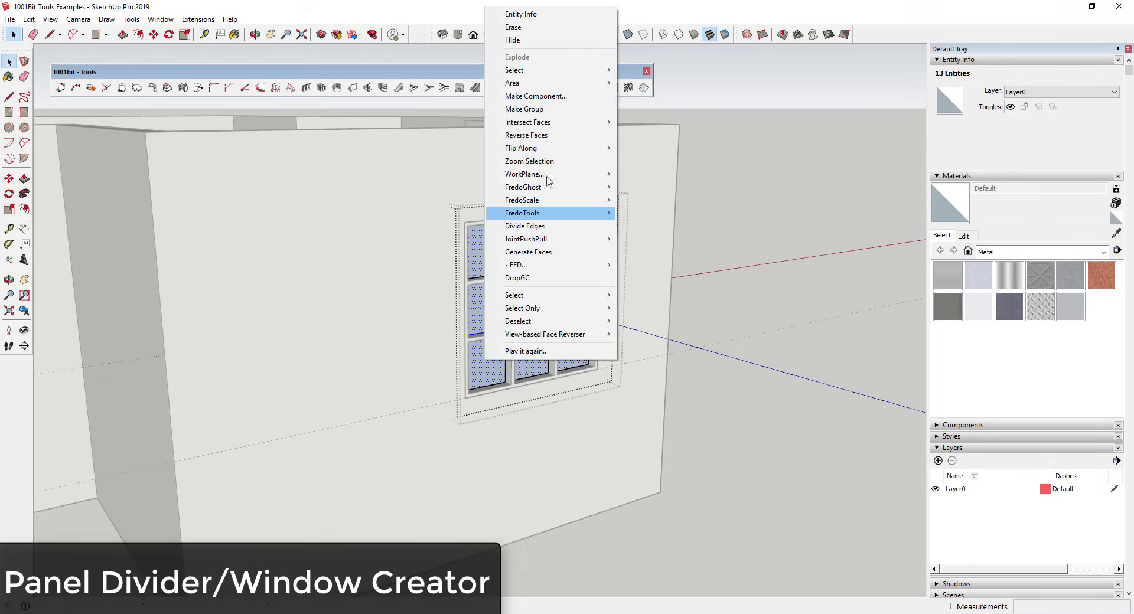
{"action": "left_click", "coordinate": [552, 135]}
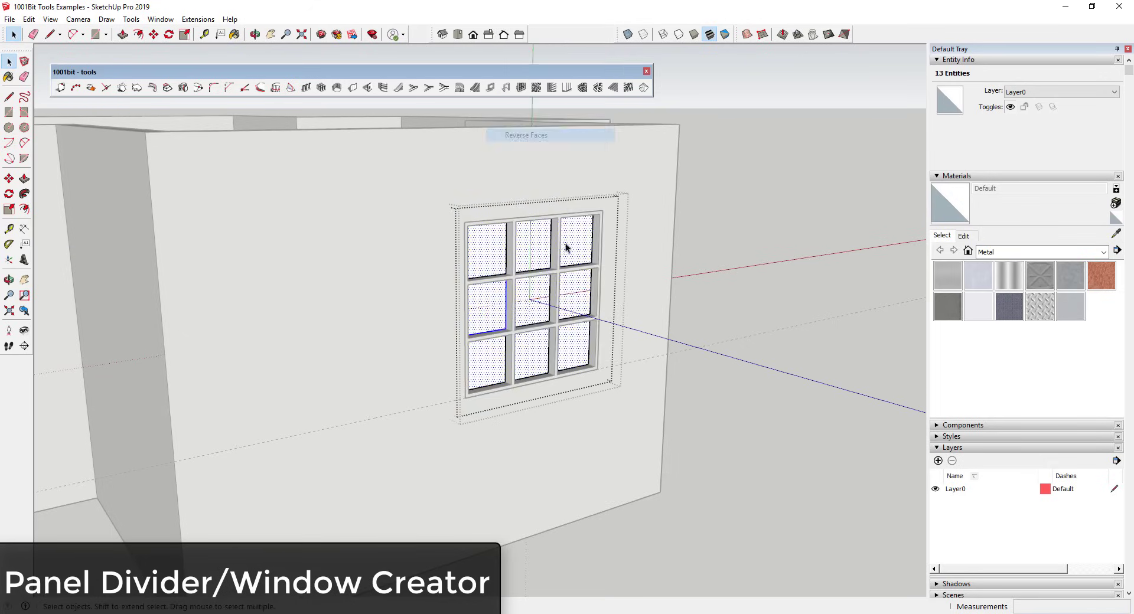
Step: Apply the Translucent Glass Blue material from Glass and Mirrors to the window's glass group and exit the group
{"action": "middle_click_drag", "start_coordinate": [569, 246], "coordinate": [585, 295]}
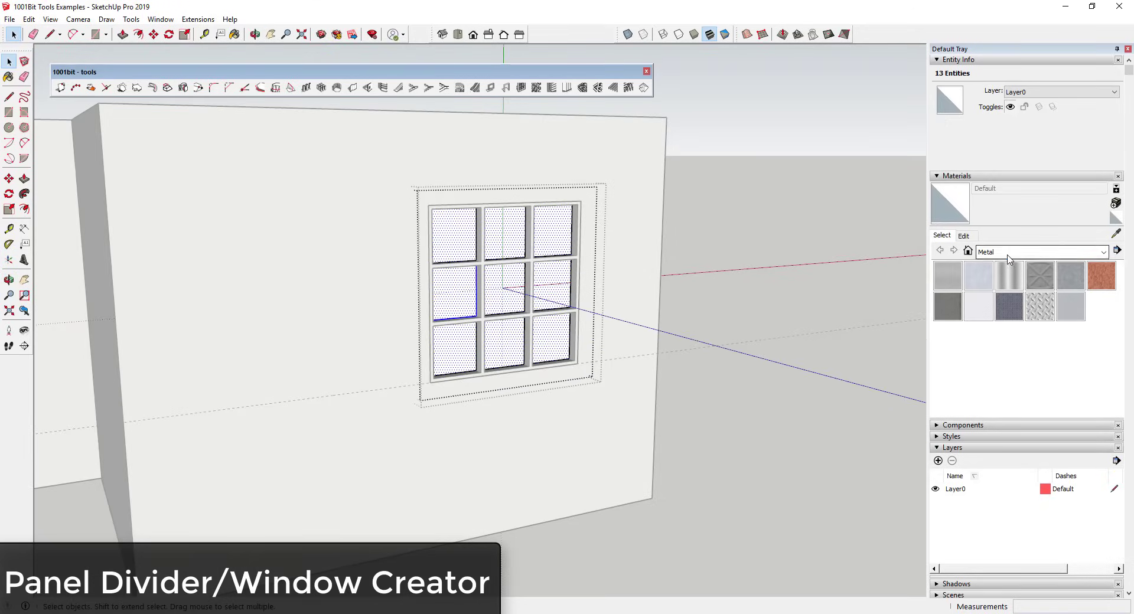
{"action": "left_click", "coordinate": [1039, 252]}
{"action": "left_click", "coordinate": [787, 341]}
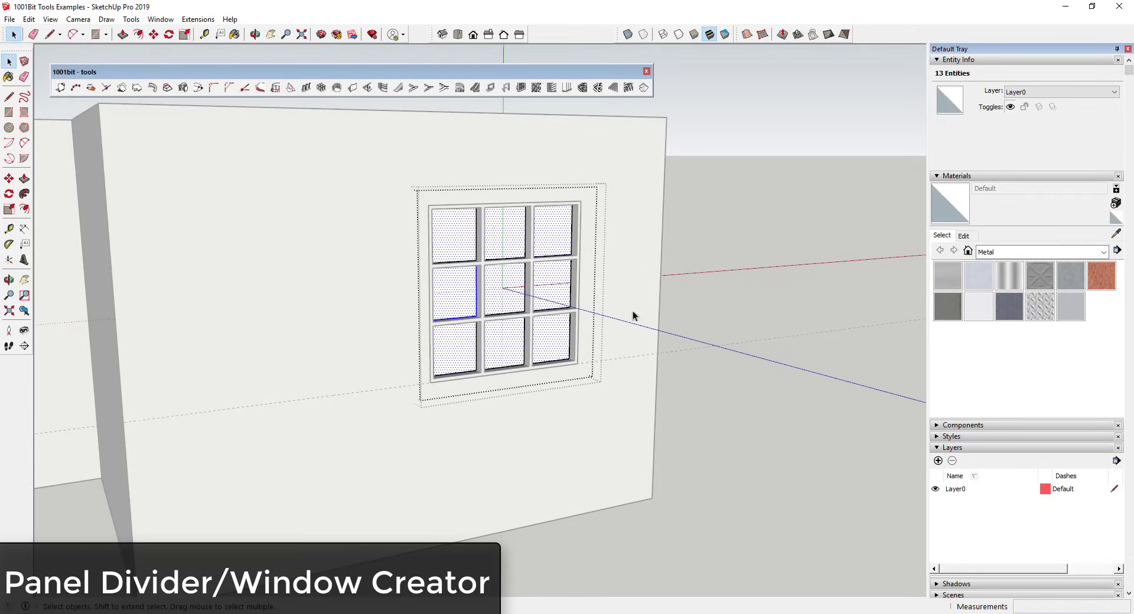
{"action": "left_click", "coordinate": [781, 299]}
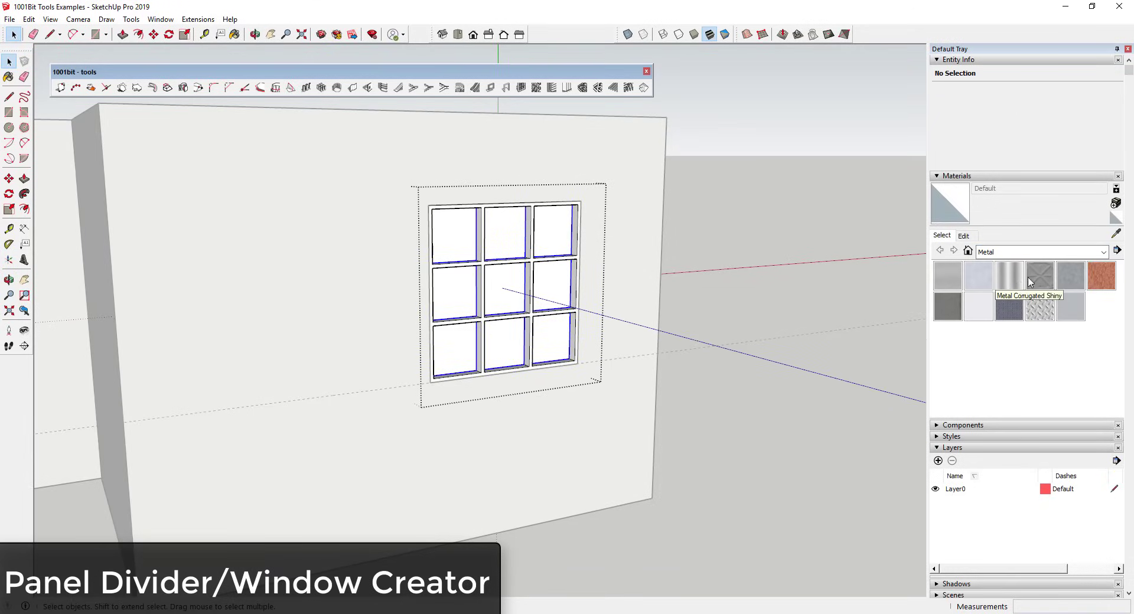
{"action": "left_click", "coordinate": [1039, 251]}
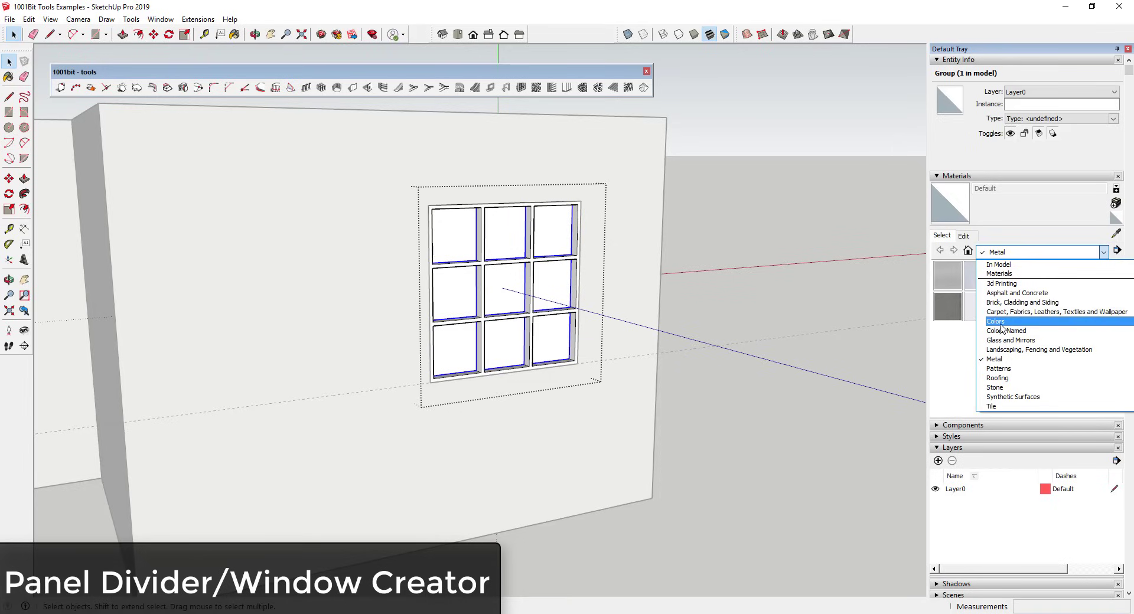
{"action": "left_click", "coordinate": [1007, 340]}
{"action": "left_click", "coordinate": [1039, 276]}
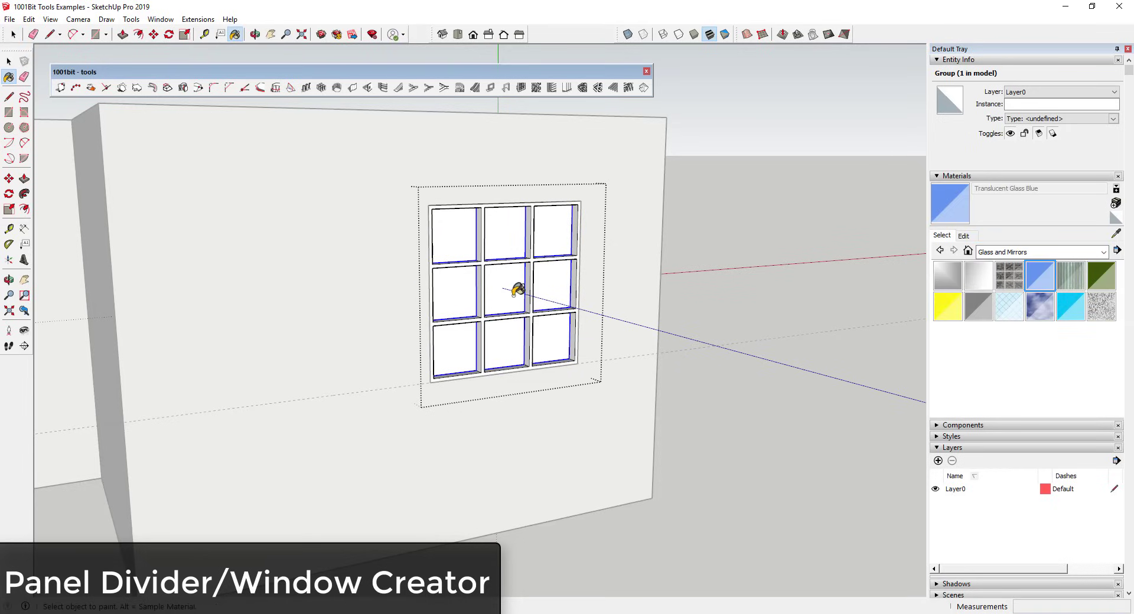
{"action": "left_click", "coordinate": [515, 291]}
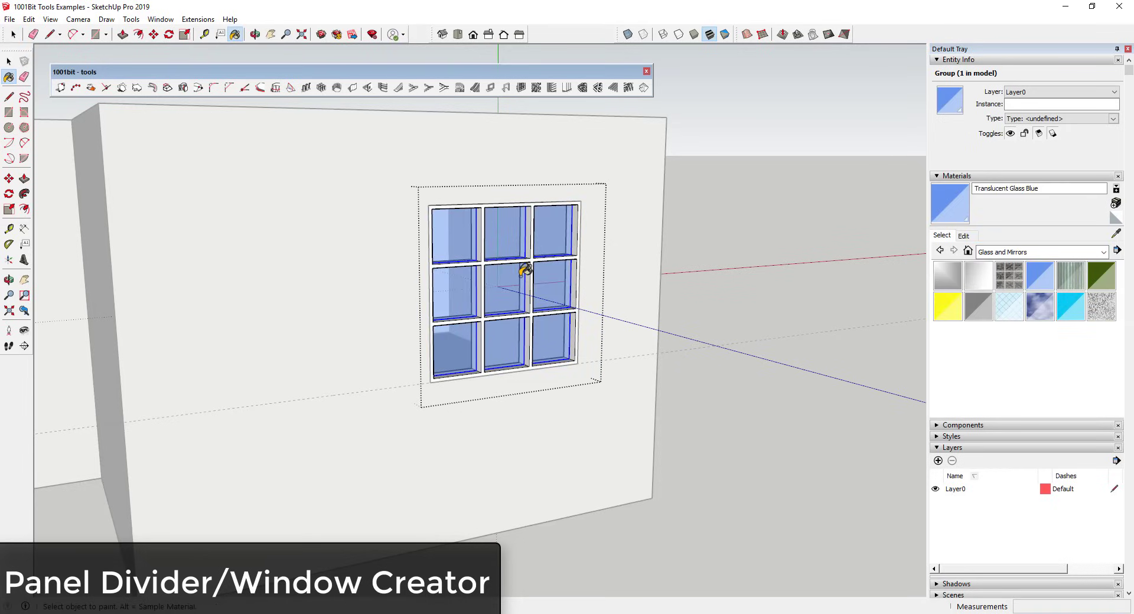
{"action": "mouse_move", "coordinate": [638, 314]}
{"action": "middle_mouse_down"}
{"action": "mouse_move", "coordinate": [609, 367]}
{"action": "mouse_move", "coordinate": [587, 481]}
{"action": "mouse_move", "coordinate": [624, 407]}
{"action": "mouse_move", "coordinate": [709, 408]}
{"action": "middle_mouse_up"}
{"action": "key", "text": "space"}
{"action": "left_click", "coordinate": [719, 331]}
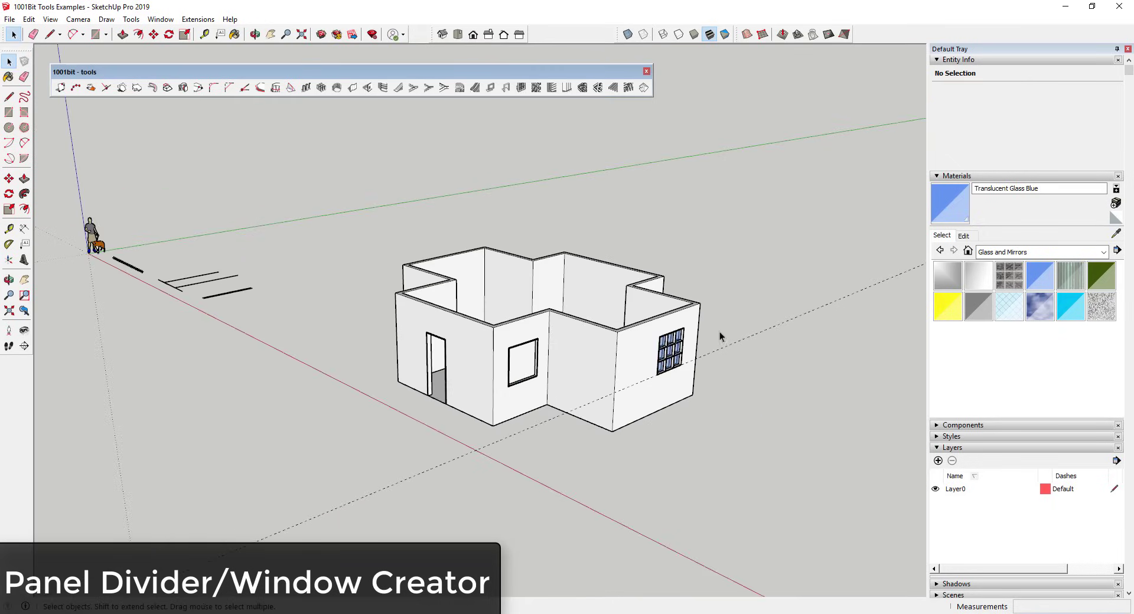
Step: Copy the building's floor face straight up 10' onto the outer top corners of the walls
{"action": "scroll", "coordinate": [620, 284], "scroll_direction": "up", "scroll_amount": 3}
{"action": "middle_click_drag", "start_coordinate": [620, 284], "coordinate": [533, 326]}
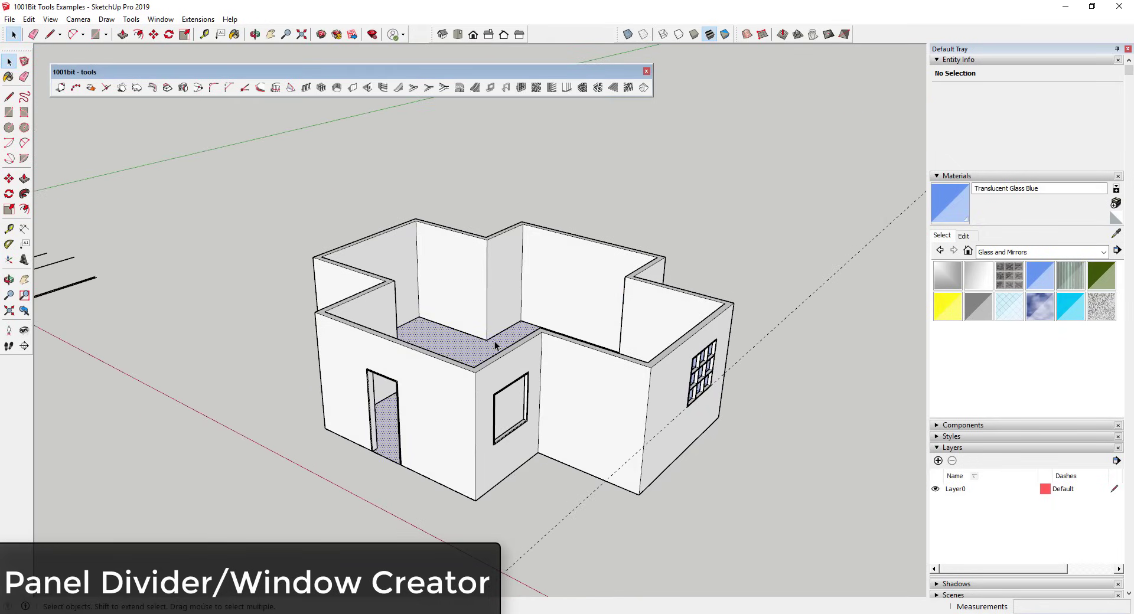
{"action": "key", "text": "m"}
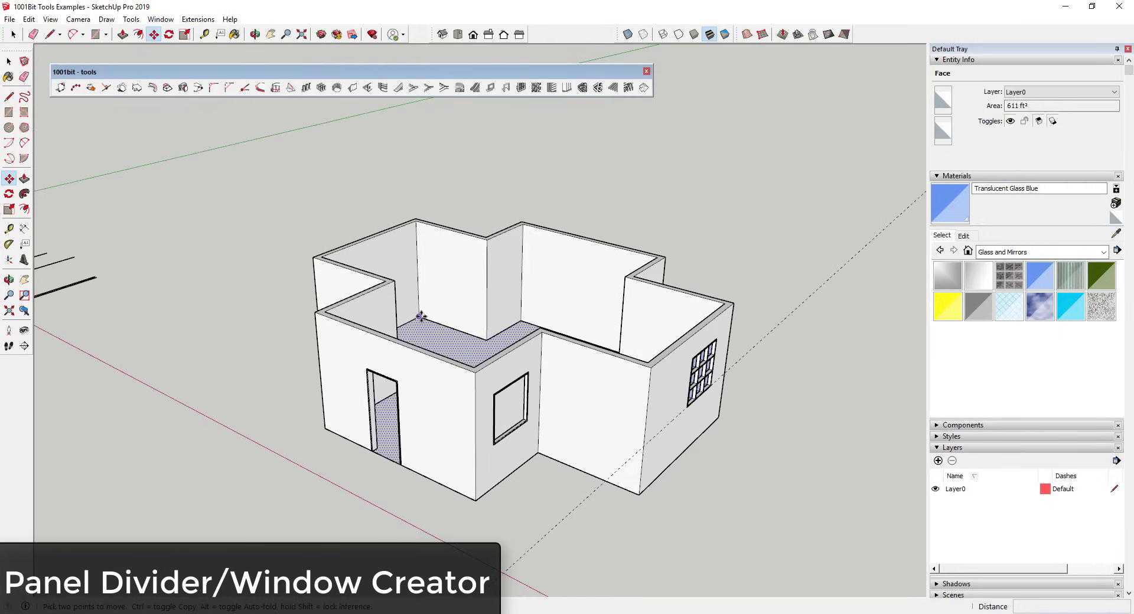
{"action": "key", "text": "ctrl"}
{"action": "left_click", "coordinate": [419, 316]}
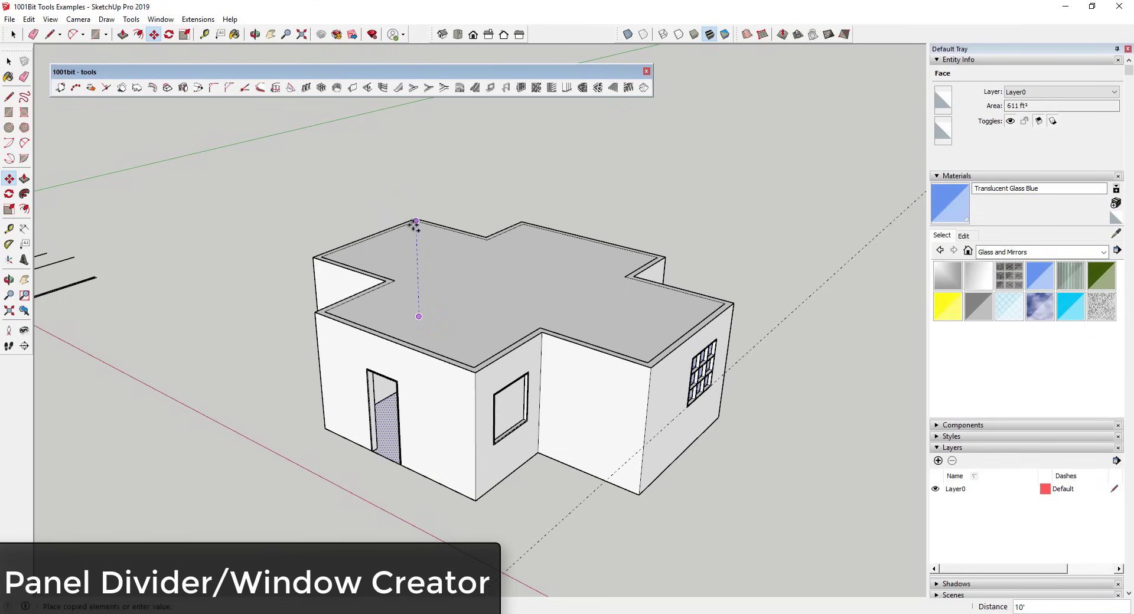
{"action": "scroll", "coordinate": [416, 214], "scroll_direction": "up", "scroll_amount": 3}
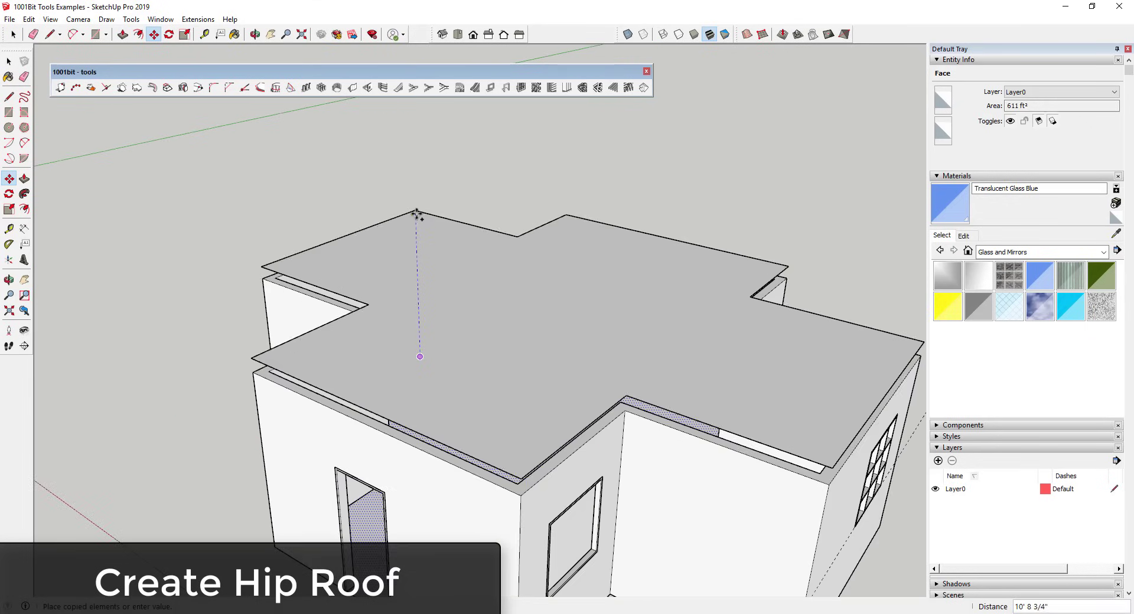
{"action": "left_click", "coordinate": [264, 278]}
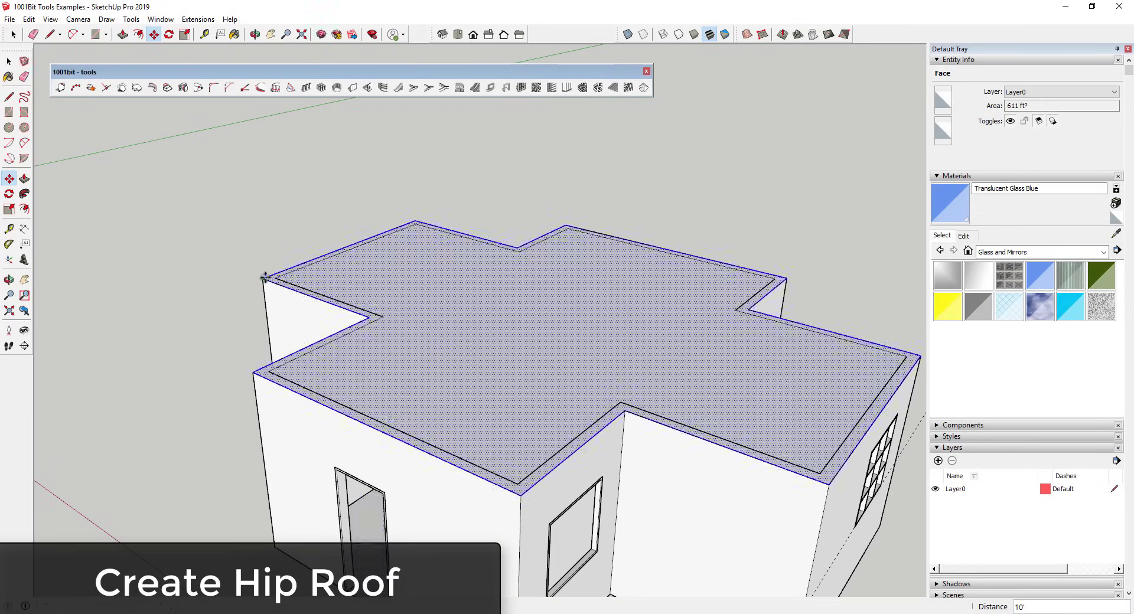
{"action": "key", "text": "space"}
Step: Create an automatic hip roof from the face on top of the walls, with a 30° pitch and a 24" overhang
{"action": "middle_click_drag", "start_coordinate": [264, 278], "coordinate": [536, 340]}
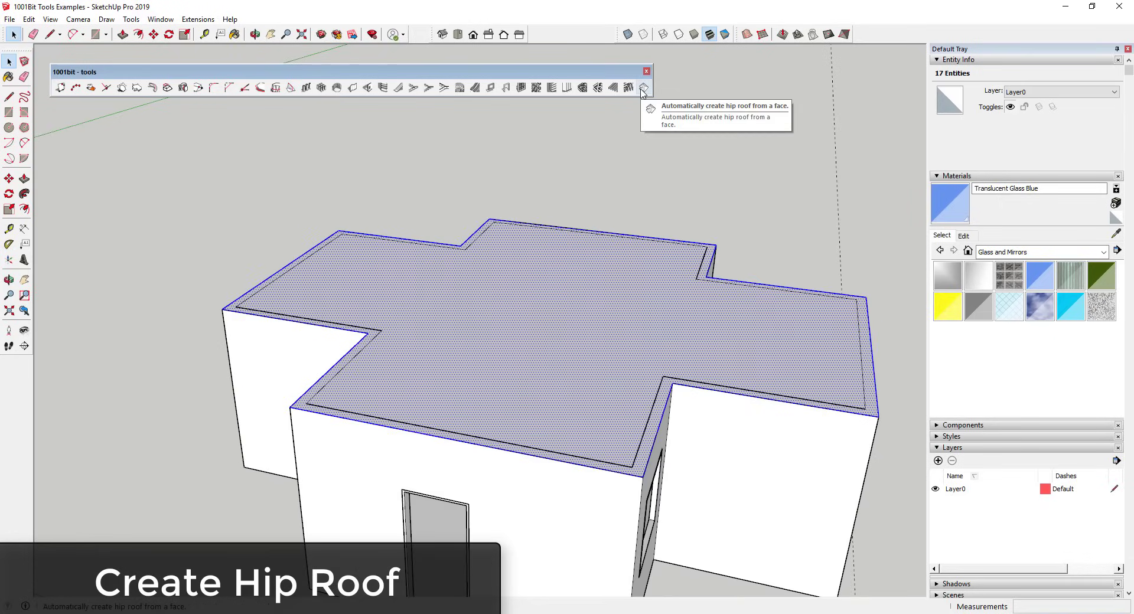
{"action": "scroll", "coordinate": [547, 347], "scroll_direction": "down", "scroll_amount": 3}
{"action": "middle_click_drag", "start_coordinate": [547, 347], "coordinate": [472, 299]}
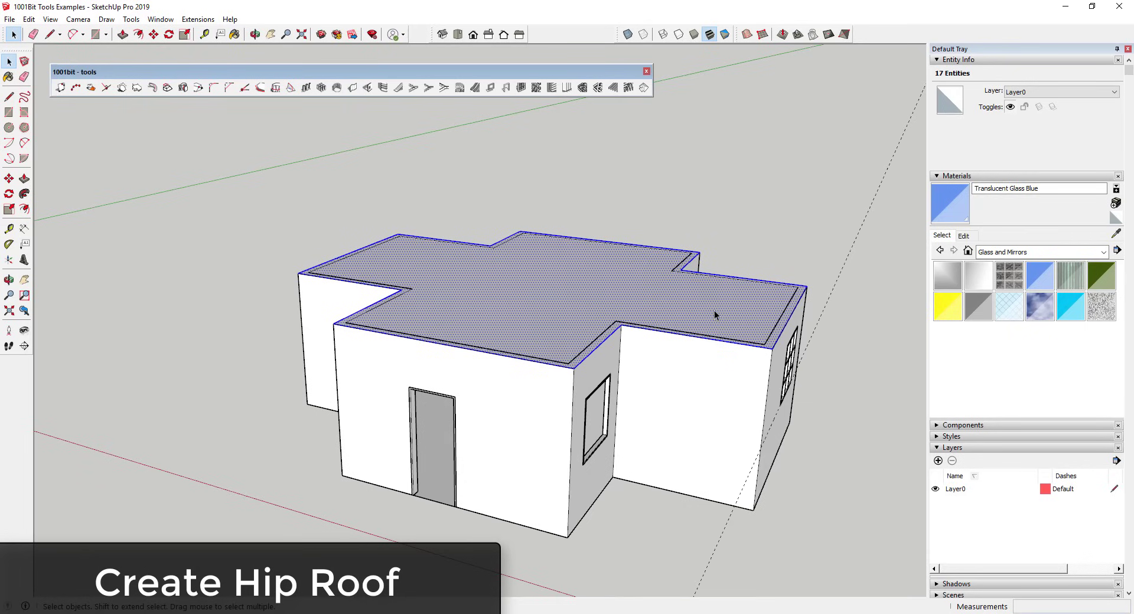
{"action": "left_click", "coordinate": [586, 293]}
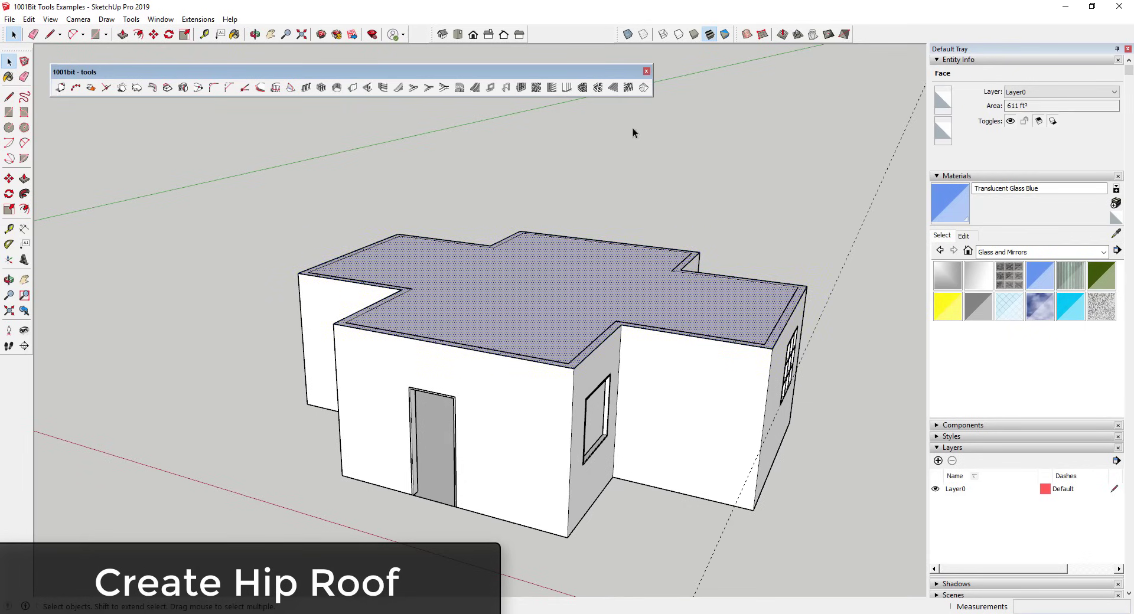
{"action": "left_click", "coordinate": [643, 89]}
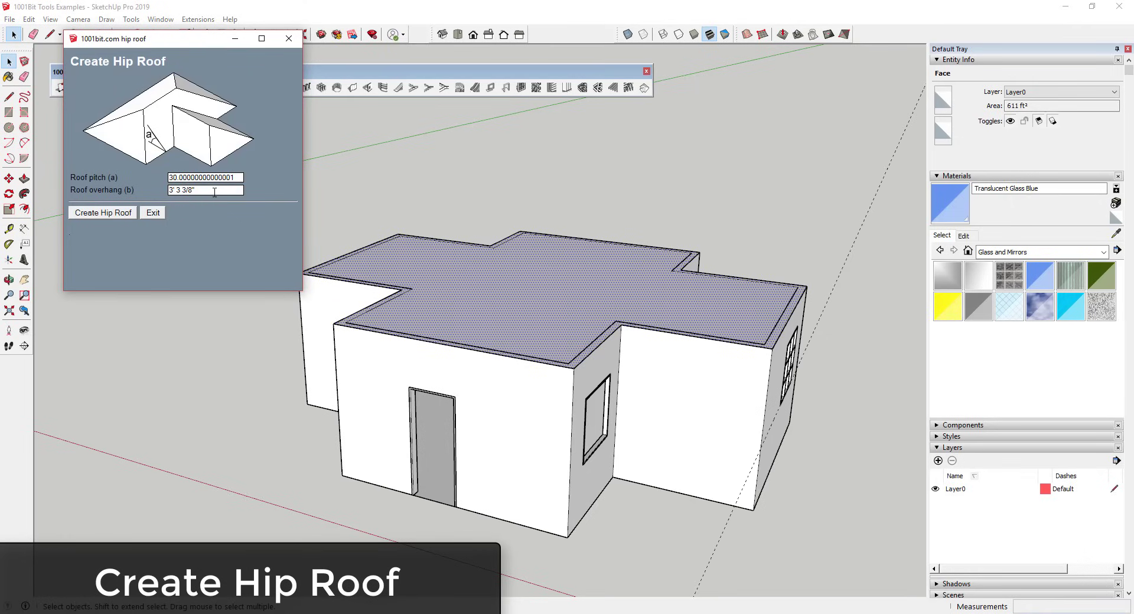
{"action": "left_click_drag", "start_coordinate": [214, 191], "coordinate": [129, 192]}
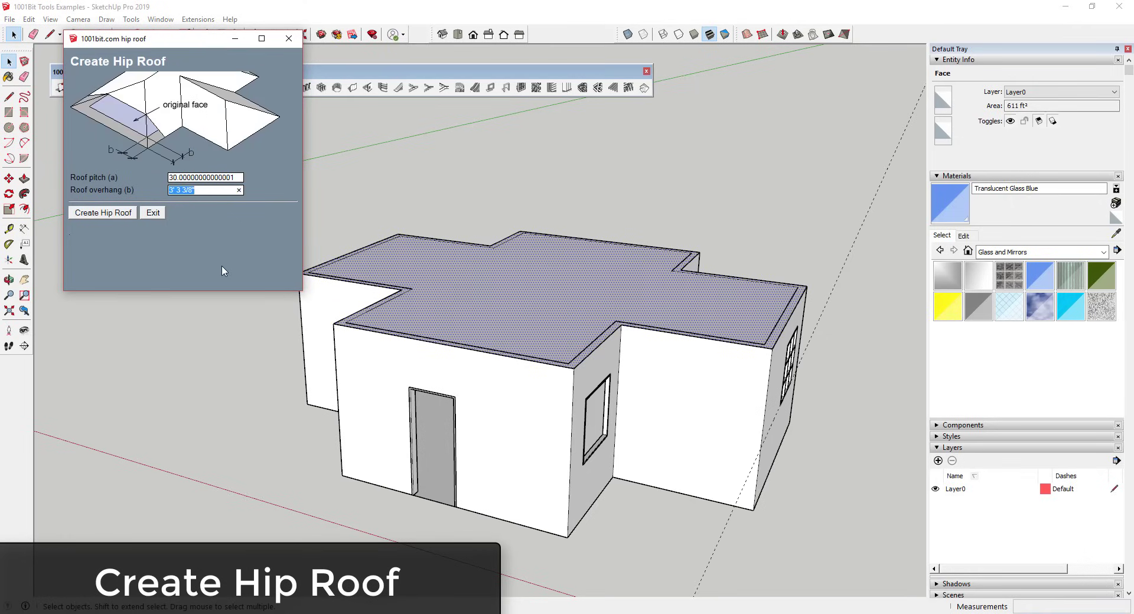
{"action": "type", "text": "24"}
{"action": "left_click", "coordinate": [93, 214]}
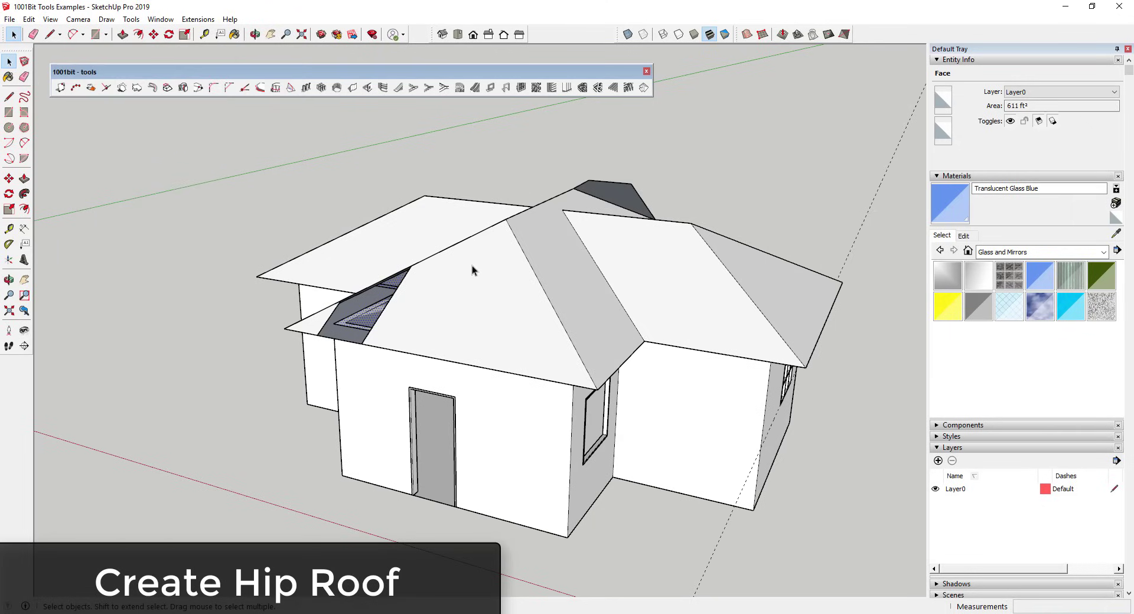
Step: Open the hip roof group for editing at the gap in the slope above the door
{"action": "middle_click_drag", "start_coordinate": [455, 305], "coordinate": [630, 304]}
{"action": "key", "text": "space"}
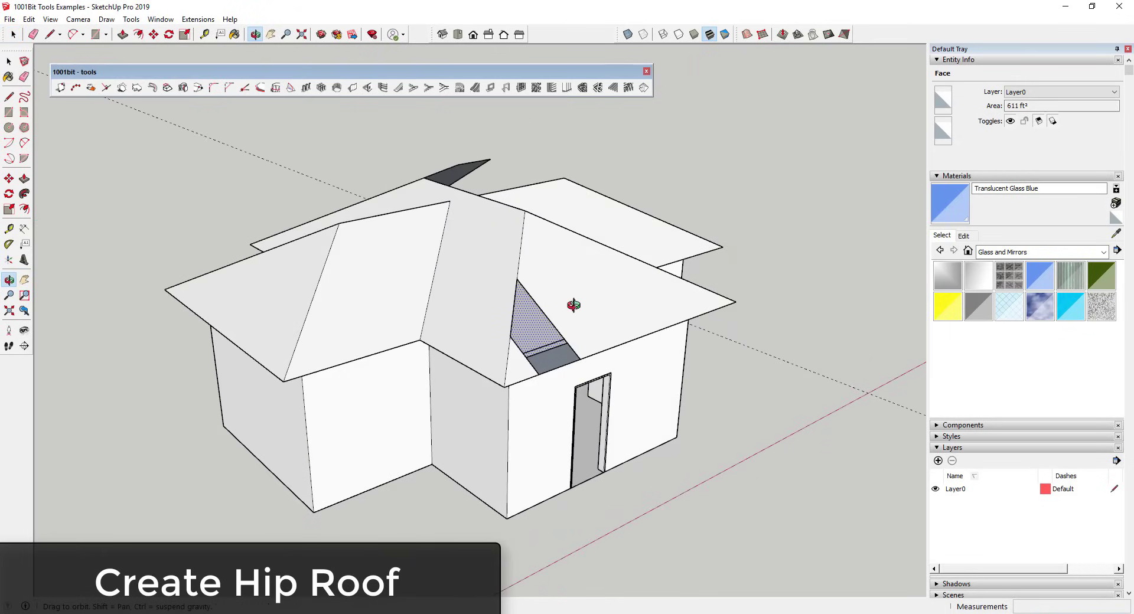
{"action": "left_click", "coordinate": [567, 322]}
{"action": "middle_click_drag", "start_coordinate": [564, 336], "coordinate": [523, 301]}
{"action": "double_click", "coordinate": [523, 302]}
{"action": "scroll", "coordinate": [515, 303], "scroll_direction": "up", "scroll_amount": 4}
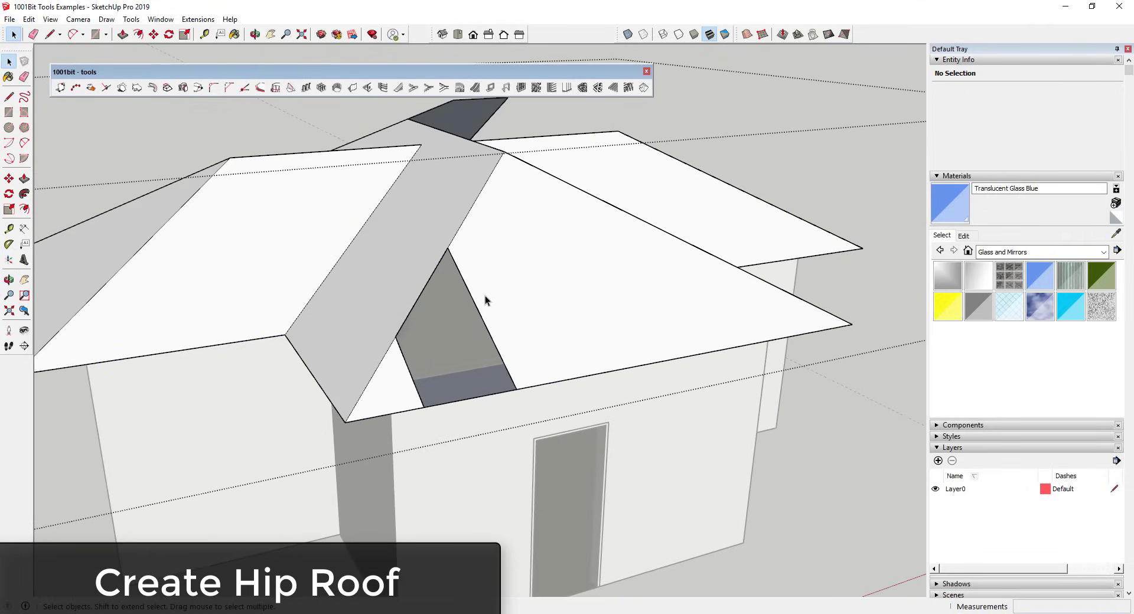
{"action": "right_click", "coordinate": [440, 343]}
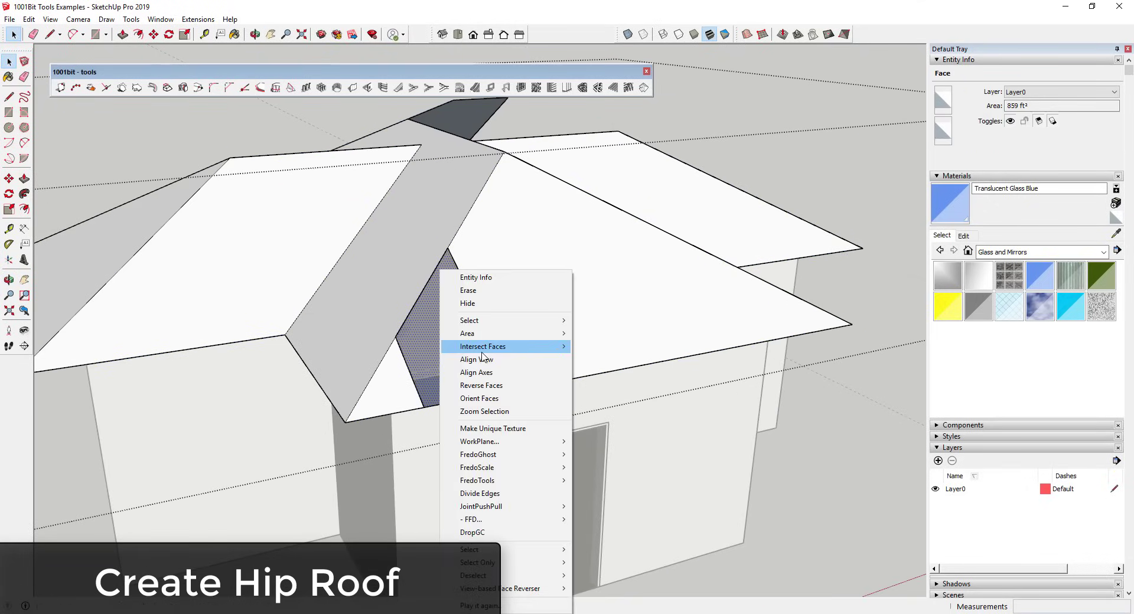
{"action": "left_click", "coordinate": [492, 385]}
{"action": "left_click", "coordinate": [494, 311]}
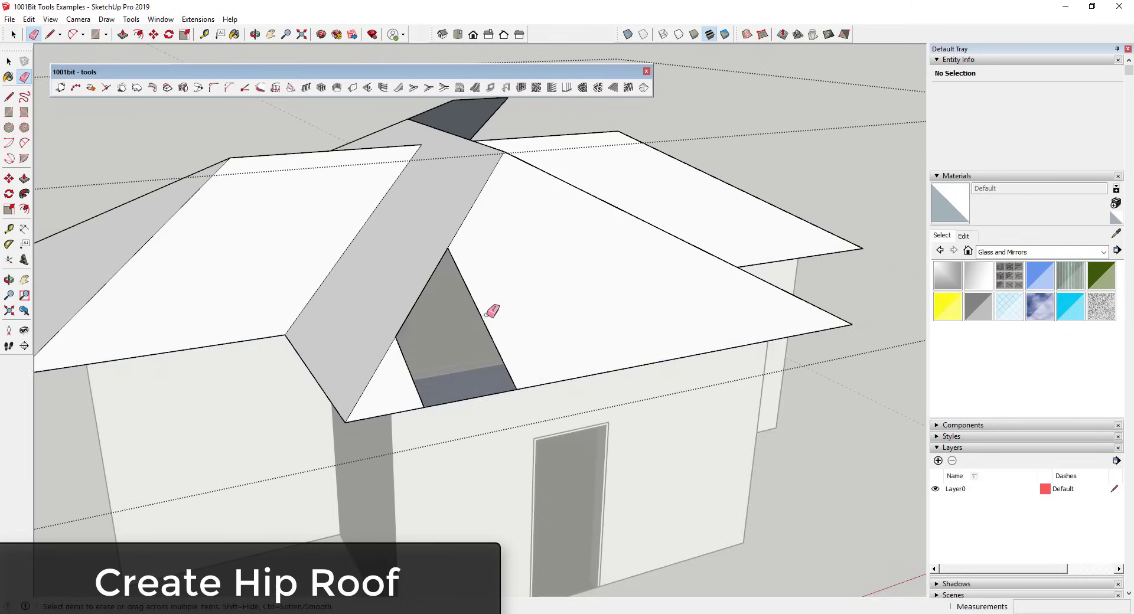
Step: Close the gap in the roof slope above the door with an edge along the eave, and erase the two leftover seam lines
{"action": "key", "text": "l"}
{"action": "left_click", "coordinate": [515, 389]}
{"action": "left_click", "coordinate": [423, 406]}
{"action": "key", "text": "e"}
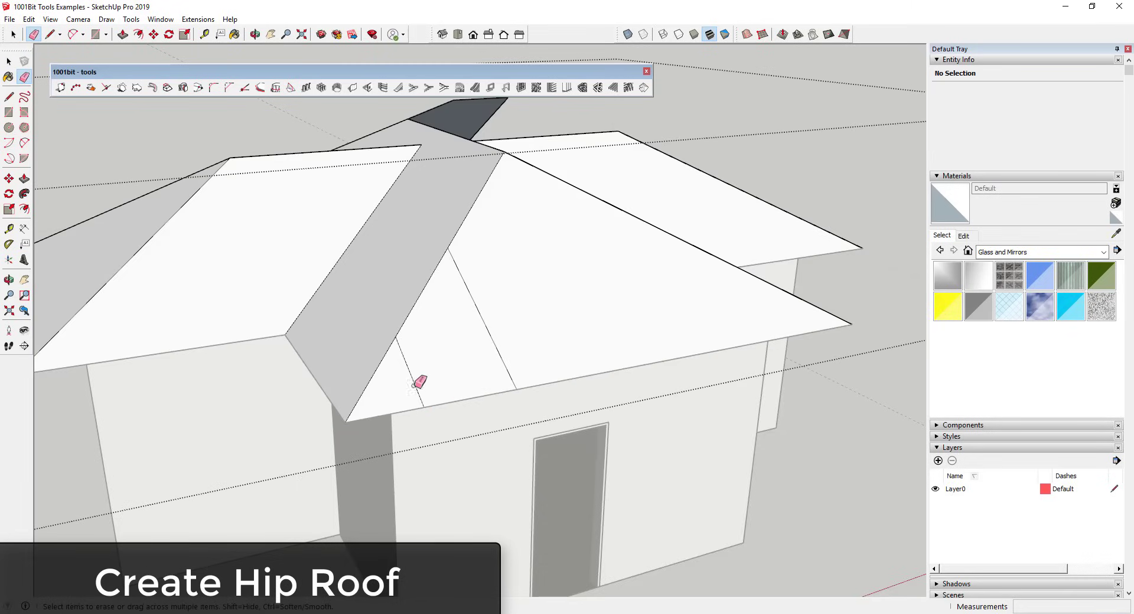
{"action": "mouse_move", "coordinate": [418, 389]}
{"action": "left_mouse_down"}
{"action": "mouse_move", "coordinate": [491, 327]}
{"action": "mouse_move", "coordinate": [567, 324]}
{"action": "left_mouse_up"}
Step: Erase the stray triangular flap projecting past the ridge at the back of the roof
{"action": "middle_click_drag", "start_coordinate": [566, 324], "coordinate": [567, 400]}
{"action": "scroll", "coordinate": [566, 400], "scroll_direction": "down", "scroll_amount": 5}
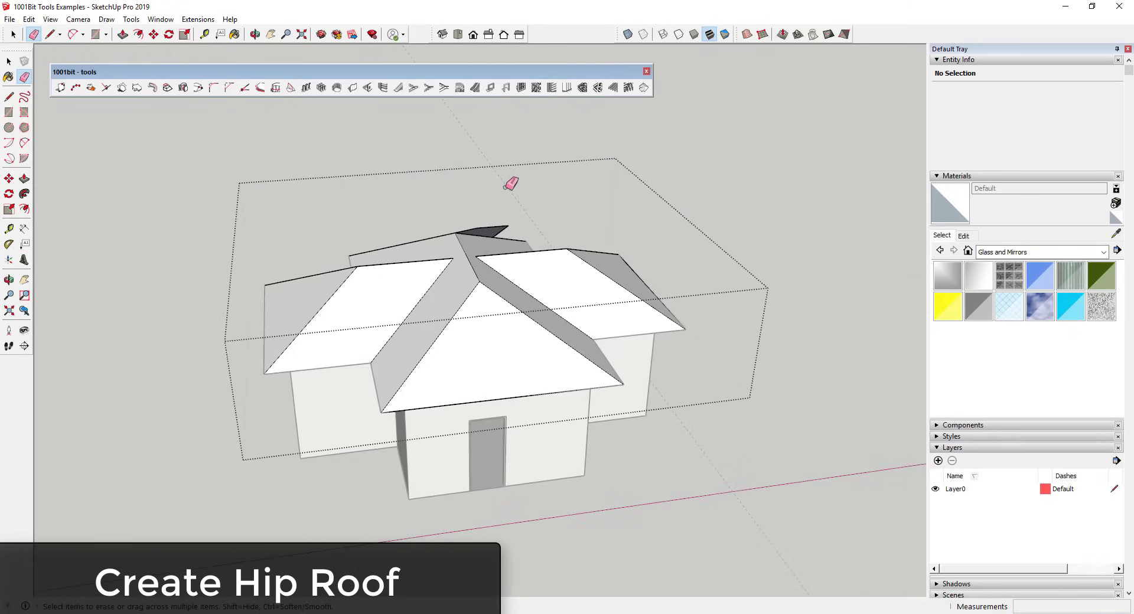
{"action": "left_click", "coordinate": [507, 229]}
Step: Draw a 19' edge along the rear eave, corner to corner, to fill the missing roof slope
{"action": "scroll", "coordinate": [507, 236], "scroll_direction": "down", "scroll_amount": 4}
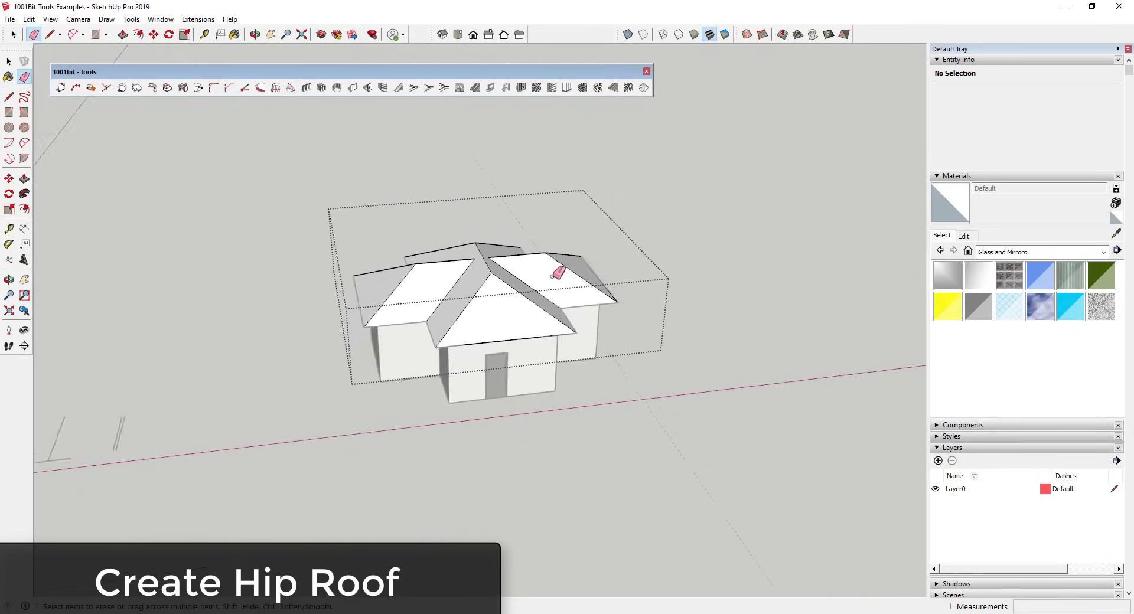
{"action": "mouse_move", "coordinate": [544, 260]}
{"action": "middle_mouse_down"}
{"action": "mouse_move", "coordinate": [532, 317]}
{"action": "mouse_move", "coordinate": [496, 371]}
{"action": "middle_mouse_up"}
{"action": "key", "text": "l"}
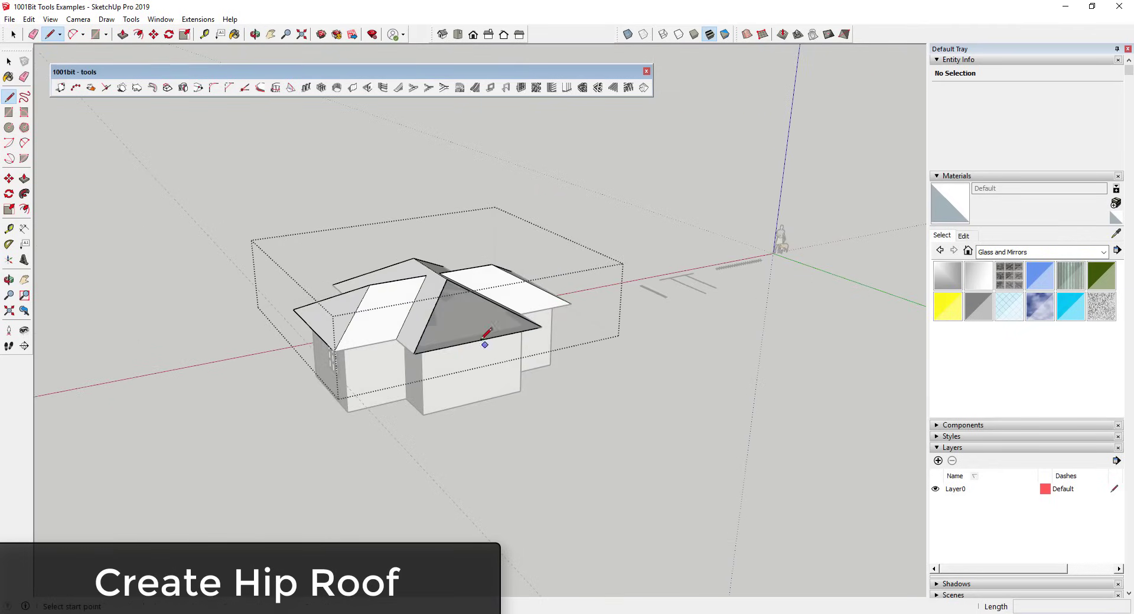
{"action": "scroll", "coordinate": [372, 366], "scroll_direction": "up", "scroll_amount": 4}
{"action": "left_click", "coordinate": [383, 364]}
{"action": "left_click", "coordinate": [597, 320]}
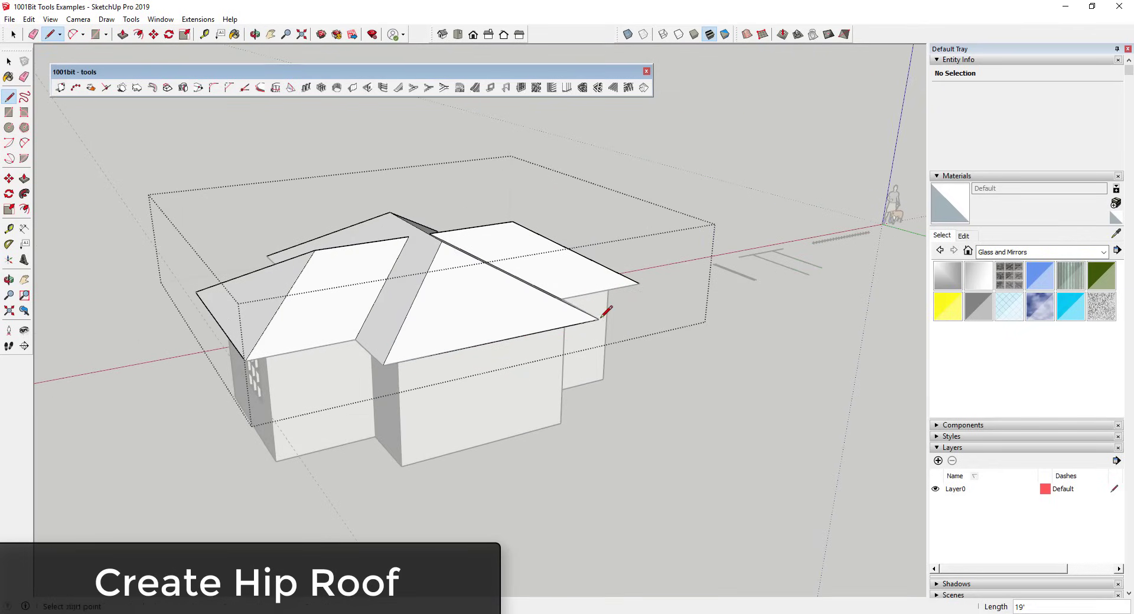
Step: Exit the roof group and examine the hip roof over the whole house from the front
{"action": "key", "text": "space"}
{"action": "scroll", "coordinate": [458, 525], "scroll_direction": "down", "scroll_amount": 3}
{"action": "middle_click_drag", "start_coordinate": [238, 451], "coordinate": [766, 416]}
{"action": "scroll", "coordinate": [419, 336], "scroll_direction": "up", "scroll_amount": 5}
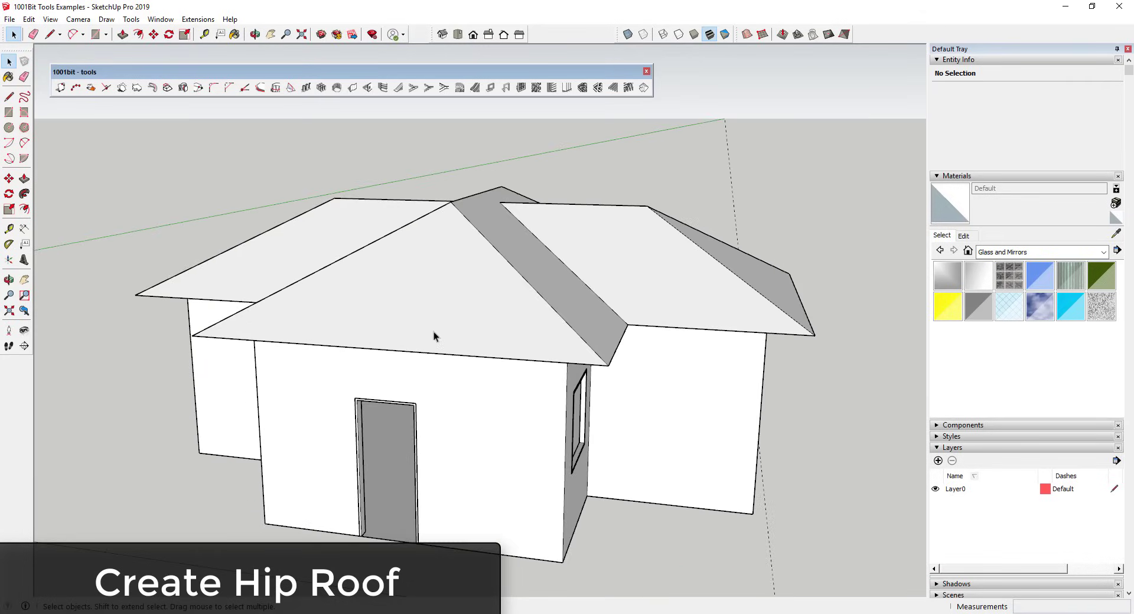
{"action": "scroll", "coordinate": [501, 279], "scroll_direction": "down", "scroll_amount": 3}
{"action": "mouse_move", "coordinate": [754, 360]}
{"action": "middle_mouse_down"}
{"action": "mouse_move", "coordinate": [648, 353]}
{"action": "mouse_move", "coordinate": [728, 347]}
{"action": "mouse_move", "coordinate": [722, 356]}
{"action": "mouse_move", "coordinate": [756, 366]}
{"action": "middle_mouse_up"}
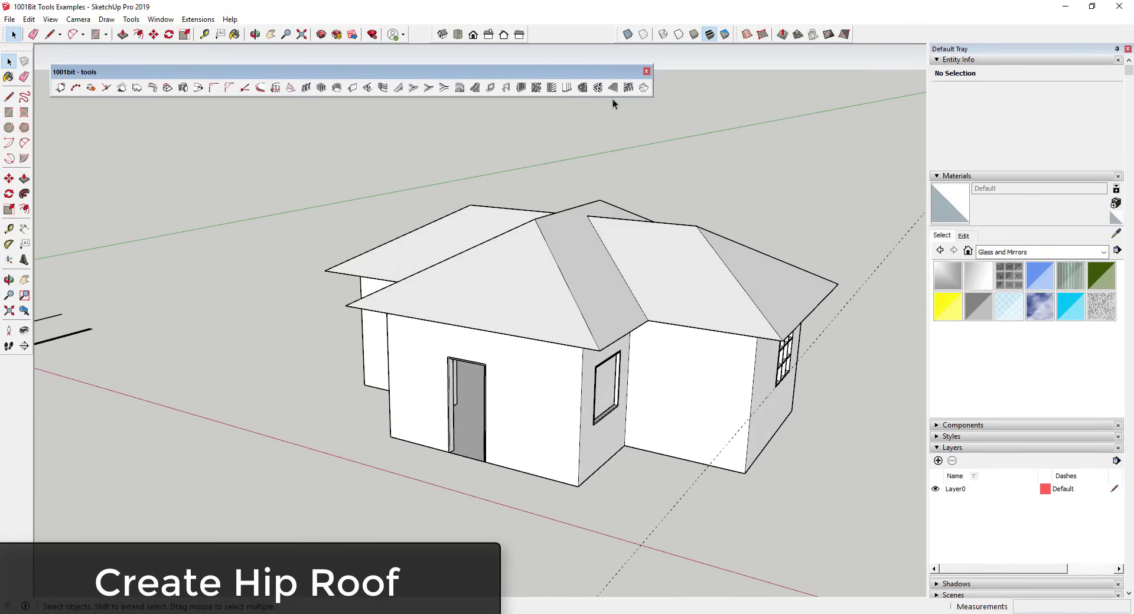
{"action": "scroll", "coordinate": [620, 413], "scroll_direction": "down", "scroll_amount": 3}
{"action": "middle_click_drag", "start_coordinate": [620, 412], "coordinate": [617, 328]}
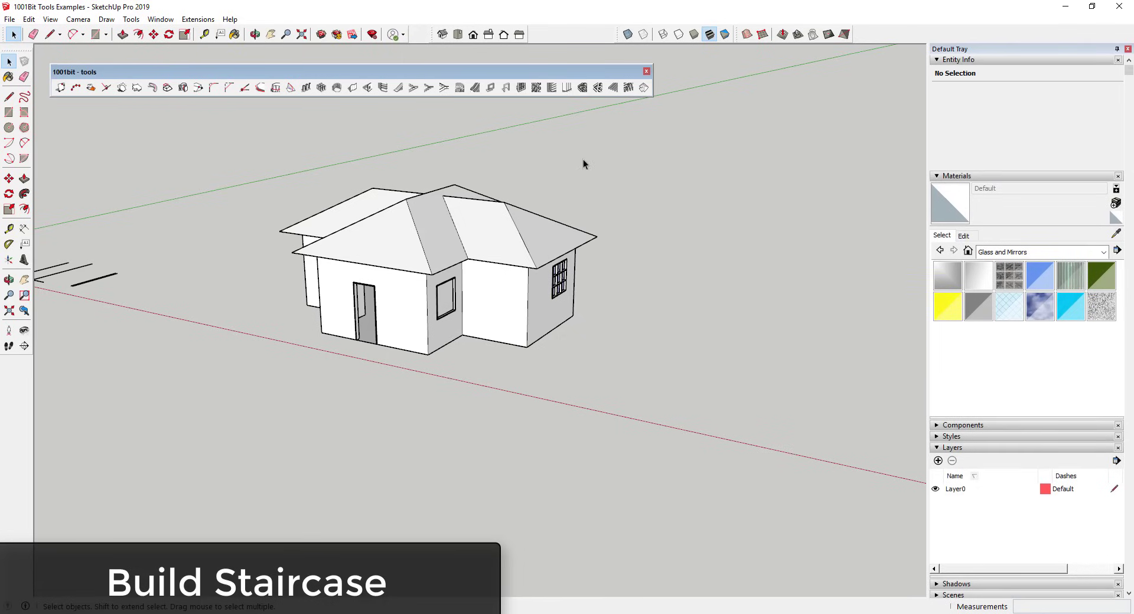
Step: Build a left-to-right two-flight 1001bit staircase with 10 risers per flight on the ground beside the house
{"action": "left_click", "coordinate": [413, 90]}
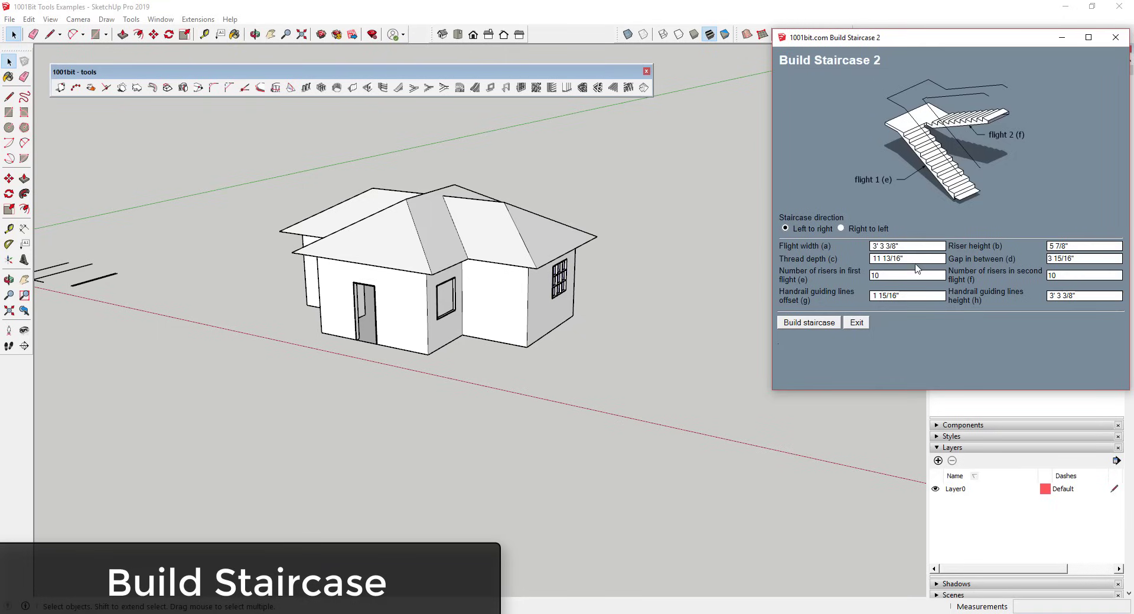
{"action": "left_click", "coordinate": [809, 324]}
{"action": "left_click", "coordinate": [638, 373]}
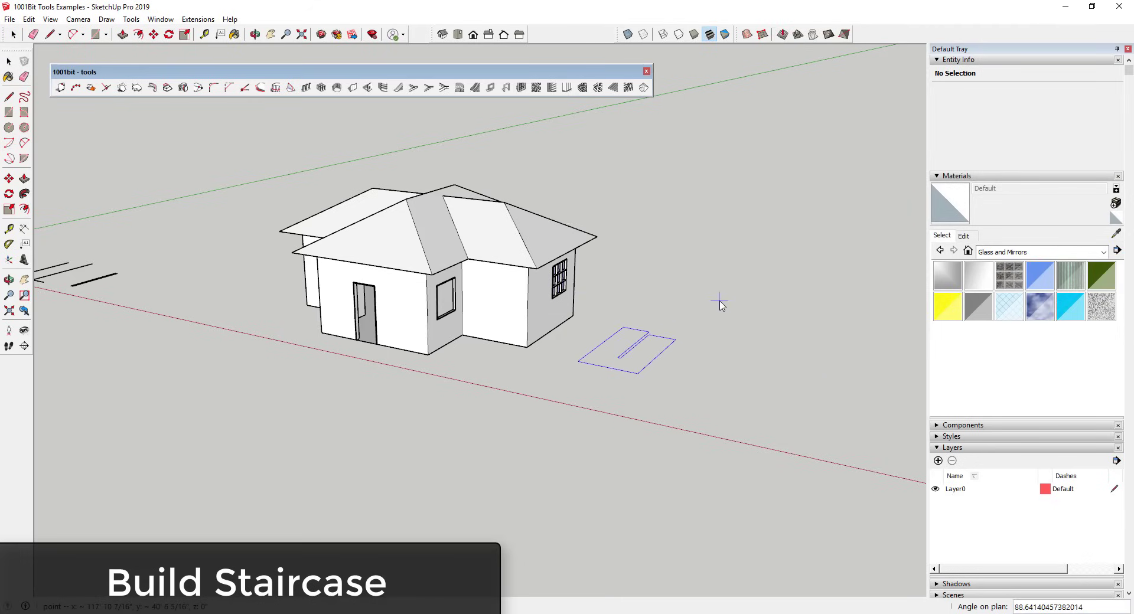
{"action": "left_click", "coordinate": [719, 302]}
Step: Move the staircase group about 8' 7" along the red axis, away from the house, and check its flights and handrail guide lines
{"action": "left_click", "coordinate": [644, 323]}
{"action": "mouse_move", "coordinate": [655, 335]}
{"action": "middle_mouse_down"}
{"action": "mouse_move", "coordinate": [626, 330]}
{"action": "mouse_move", "coordinate": [649, 333]}
{"action": "mouse_move", "coordinate": [638, 332]}
{"action": "middle_mouse_up"}
{"action": "key", "text": "m"}
{"action": "left_click", "coordinate": [627, 327]}
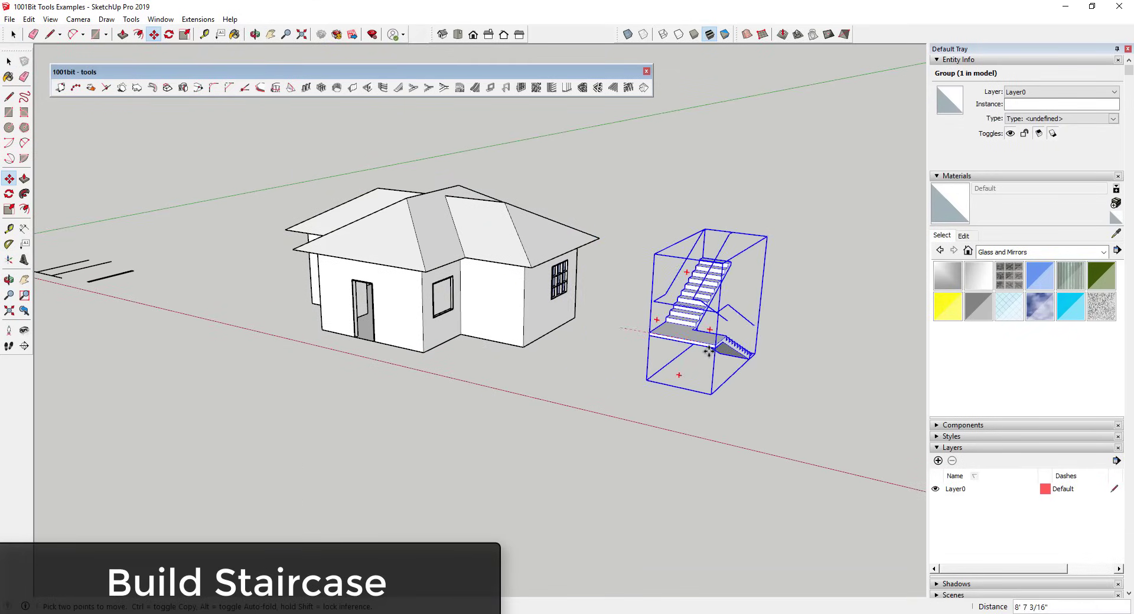
{"action": "scroll", "coordinate": [738, 286], "scroll_direction": "up", "scroll_amount": 3}
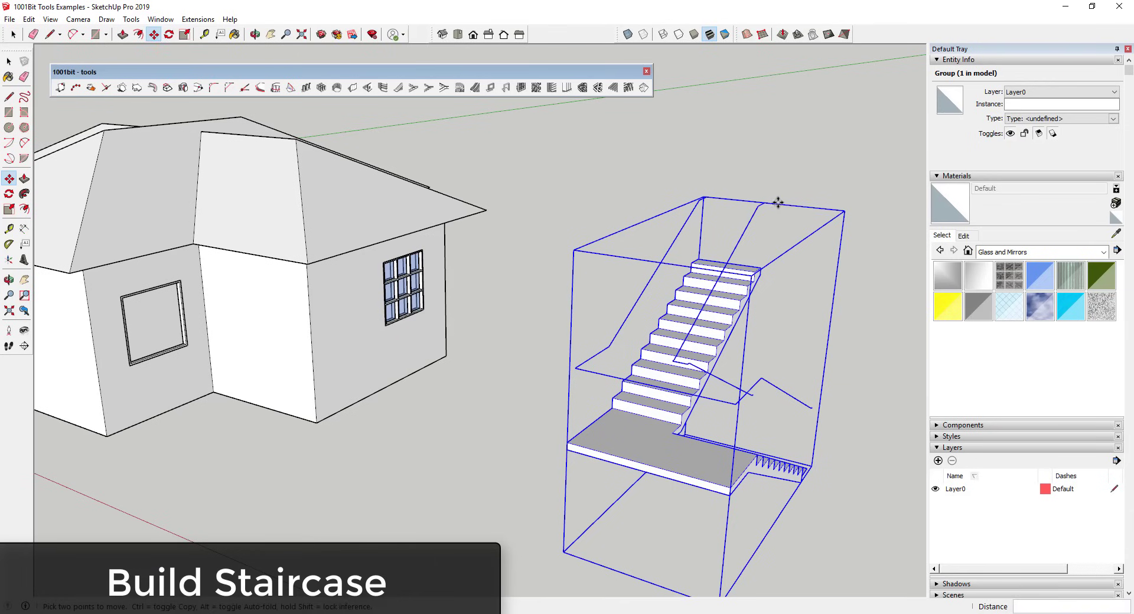
{"action": "key", "text": "space"}
{"action": "middle_click_drag", "start_coordinate": [746, 393], "coordinate": [788, 402]}
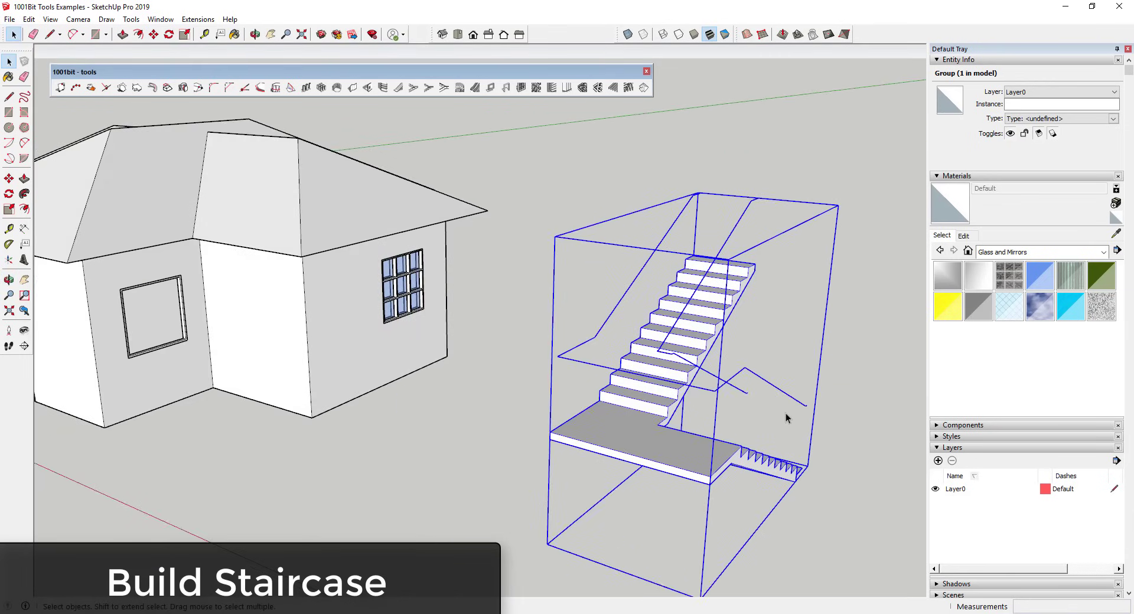
{"action": "scroll", "coordinate": [785, 418], "scroll_direction": "down", "scroll_amount": 8}
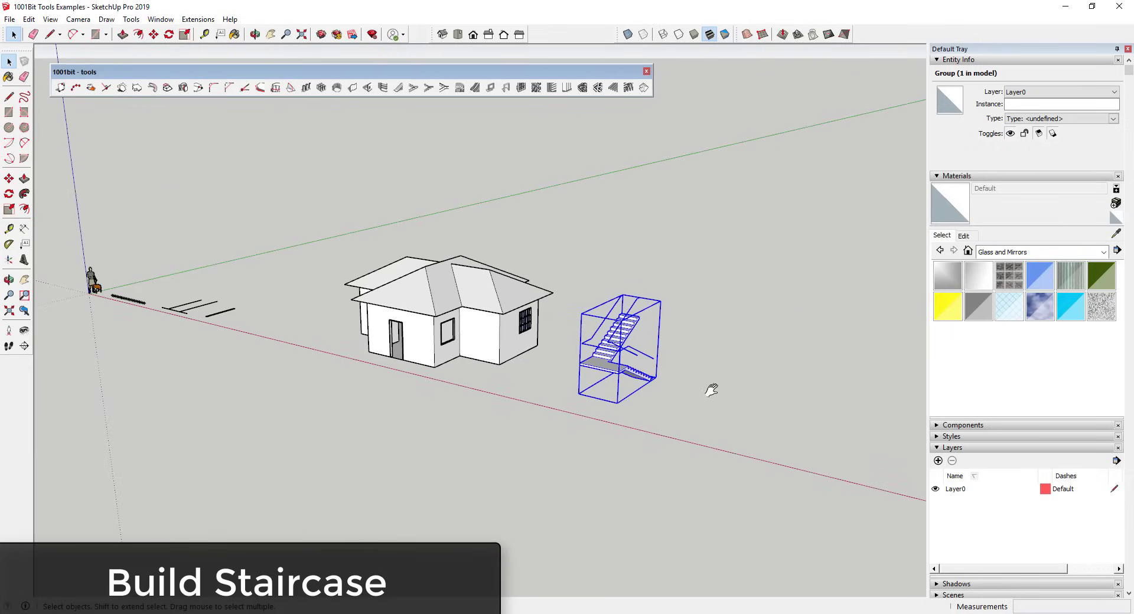
{"action": "middle_click_drag", "start_coordinate": [709, 387], "coordinate": [531, 282]}
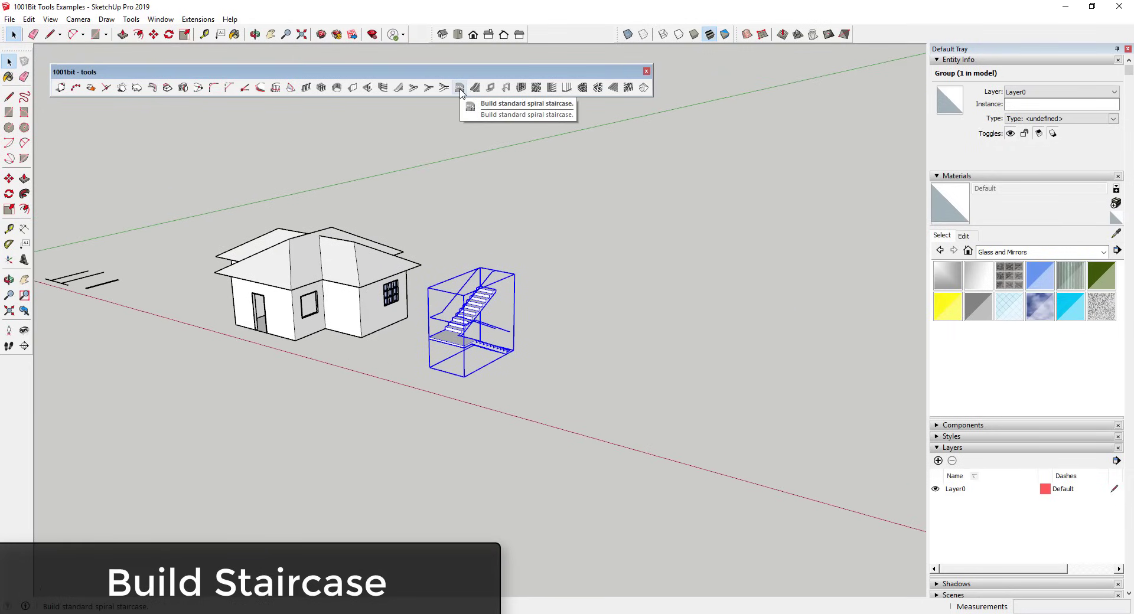
Step: Build a Type B spiral staircase with 20 risers, hand rail and intermediate rails on the open ground beyond the two-flight staircase
{"action": "left_click", "coordinate": [460, 89]}
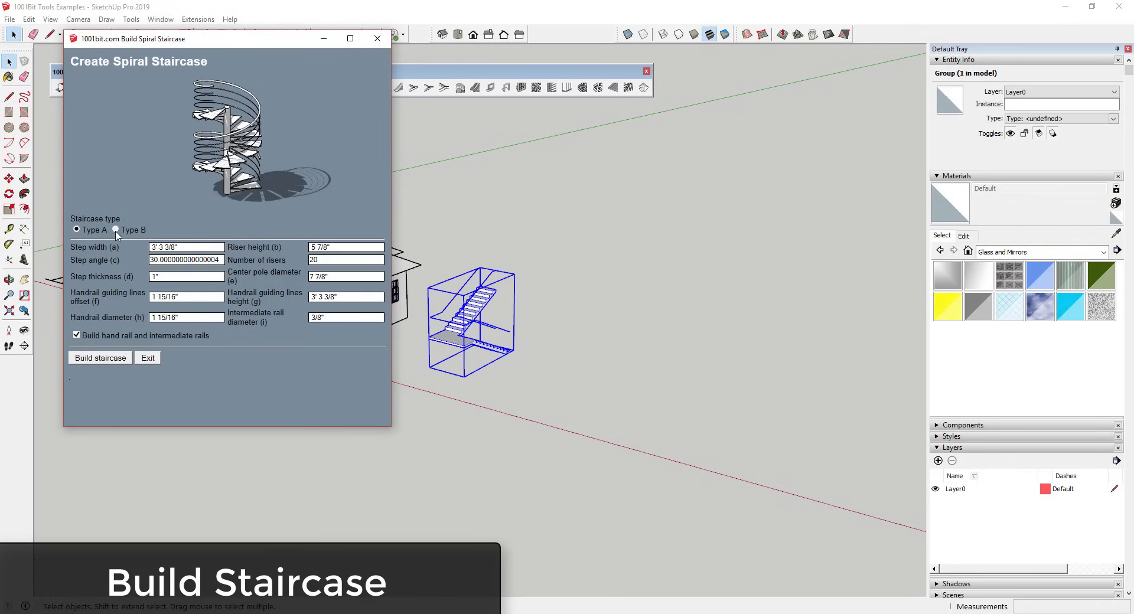
{"action": "left_click", "coordinate": [115, 230]}
{"action": "left_click", "coordinate": [88, 360]}
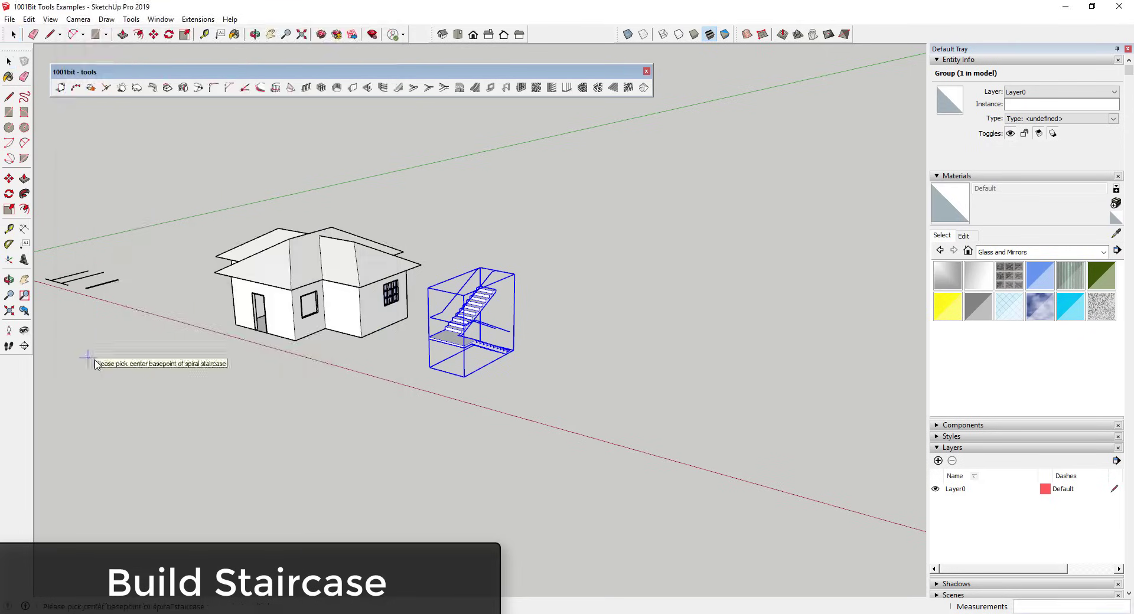
{"action": "left_click", "coordinate": [634, 402]}
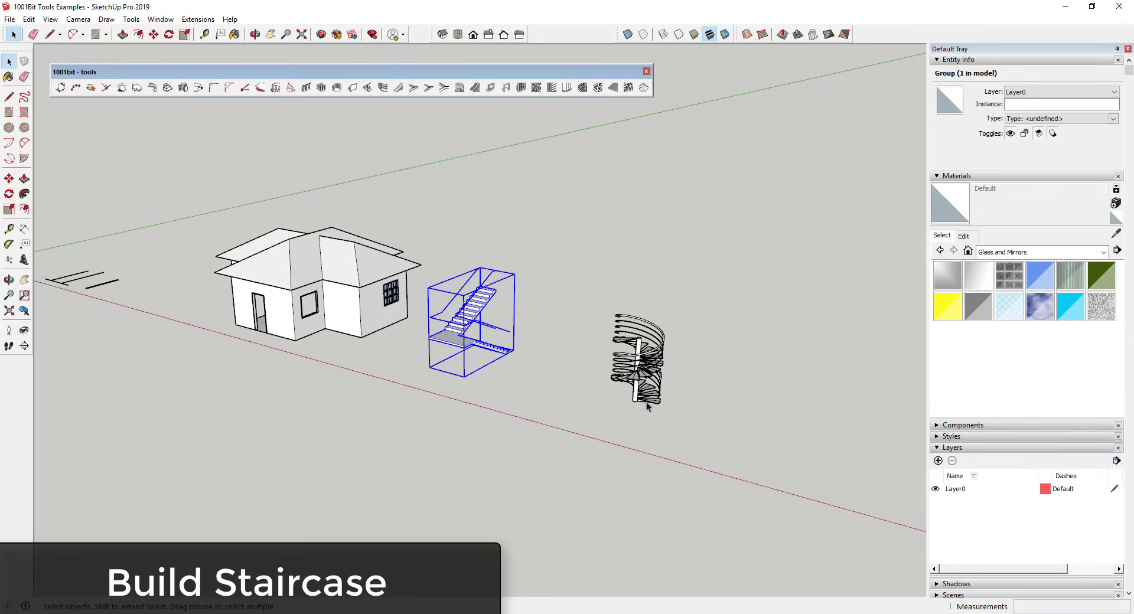
Step: Examine the spiral staircase up close and inspect its individual step groups in the Outliner, then collapse it and exit the group
{"action": "scroll", "coordinate": [711, 384], "scroll_direction": "up", "scroll_amount": 4}
{"action": "scroll", "coordinate": [630, 365], "scroll_direction": "up", "scroll_amount": 3}
{"action": "middle_click_drag", "start_coordinate": [610, 349], "coordinate": [611, 387]}
{"action": "scroll", "coordinate": [991, 371], "scroll_direction": "down", "scroll_amount": 2}
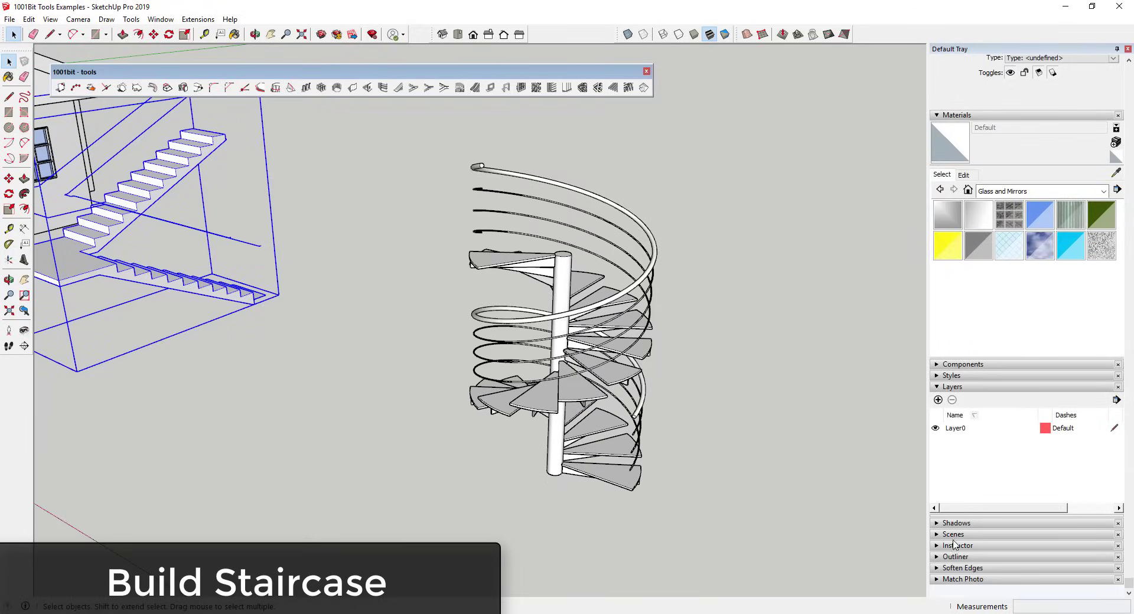
{"action": "left_click", "coordinate": [935, 558]}
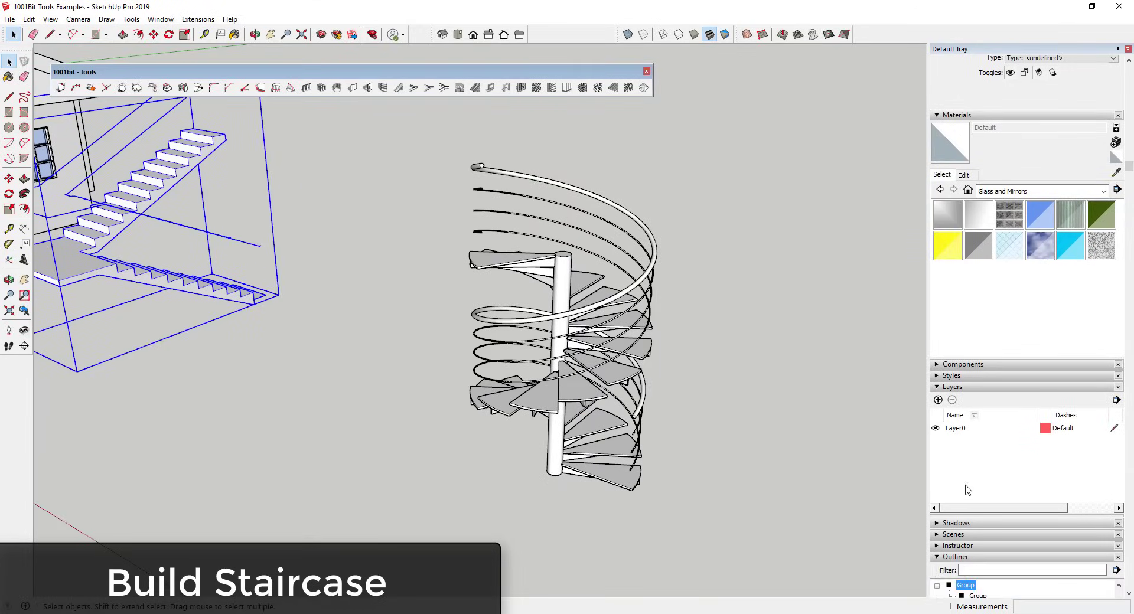
{"action": "scroll", "coordinate": [968, 490], "scroll_direction": "down", "scroll_amount": 4}
{"action": "scroll", "coordinate": [998, 481], "scroll_direction": "down", "scroll_amount": 3}
{"action": "left_click", "coordinate": [992, 451]}
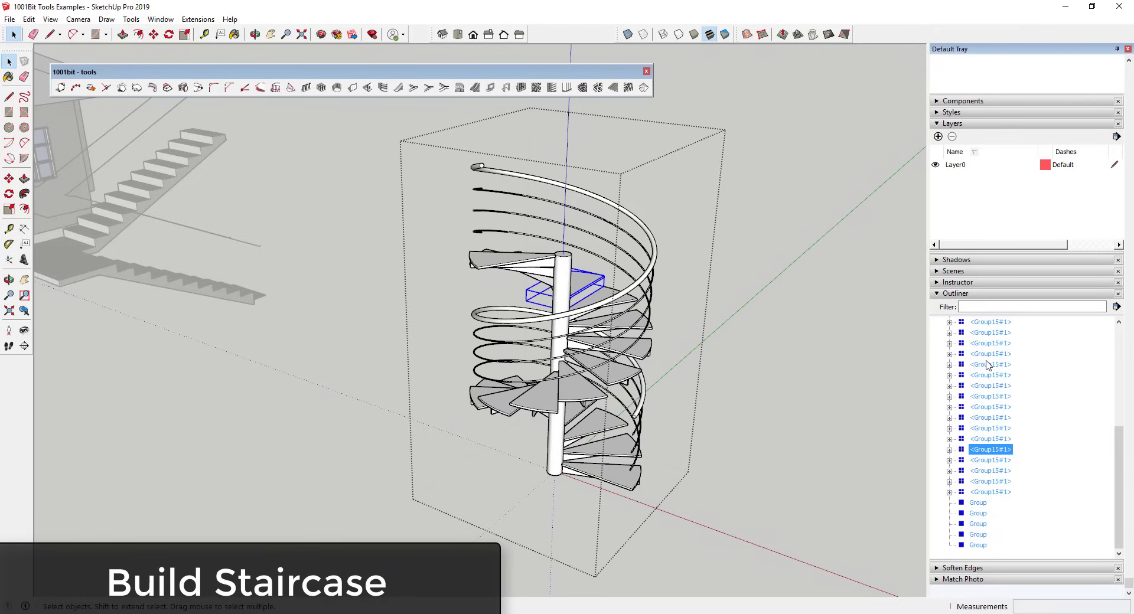
{"action": "left_click", "coordinate": [991, 364]}
{"action": "scroll", "coordinate": [991, 353], "scroll_direction": "up", "scroll_amount": 2}
{"action": "left_click", "coordinate": [998, 417]}
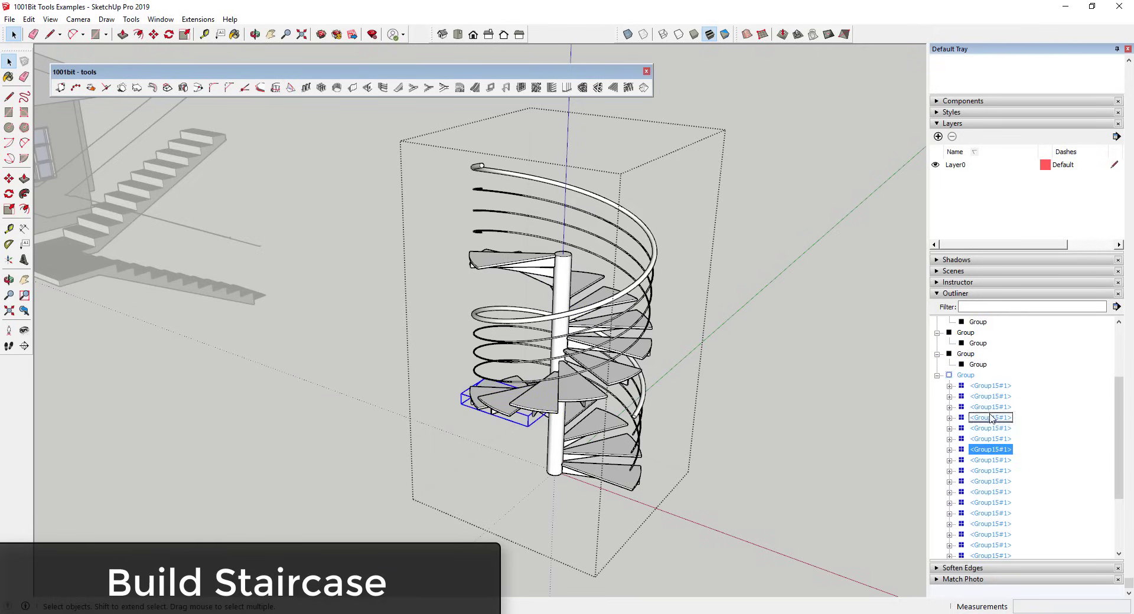
{"action": "left_click", "coordinate": [1005, 481]}
{"action": "scroll", "coordinate": [1006, 483], "scroll_direction": "down", "scroll_amount": 3}
{"action": "scroll", "coordinate": [1005, 481], "scroll_direction": "up", "scroll_amount": 2}
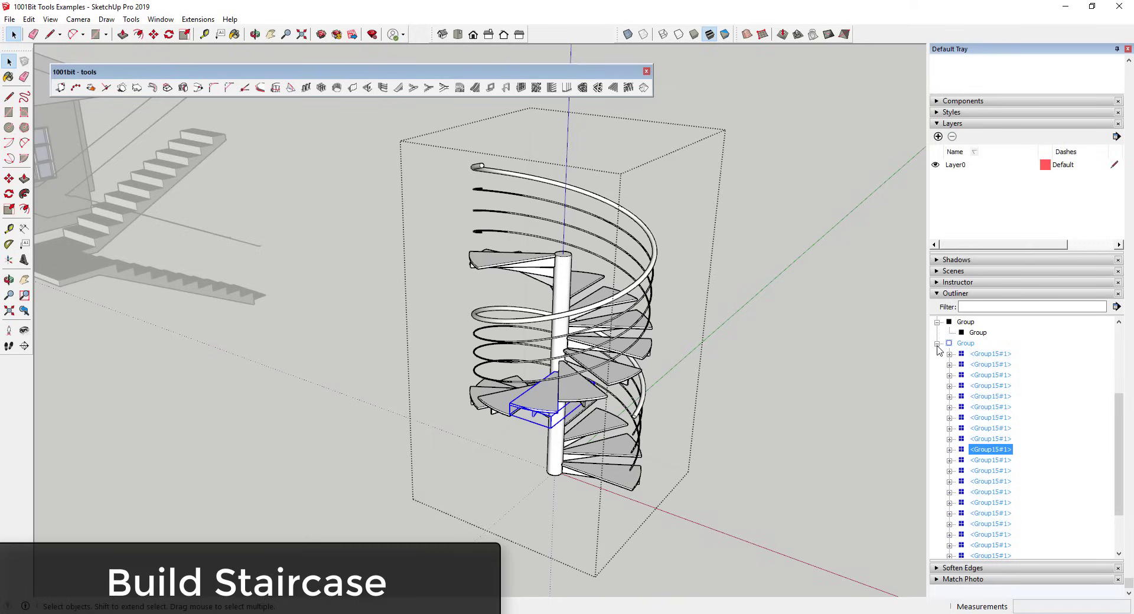
{"action": "left_click", "coordinate": [943, 294]}
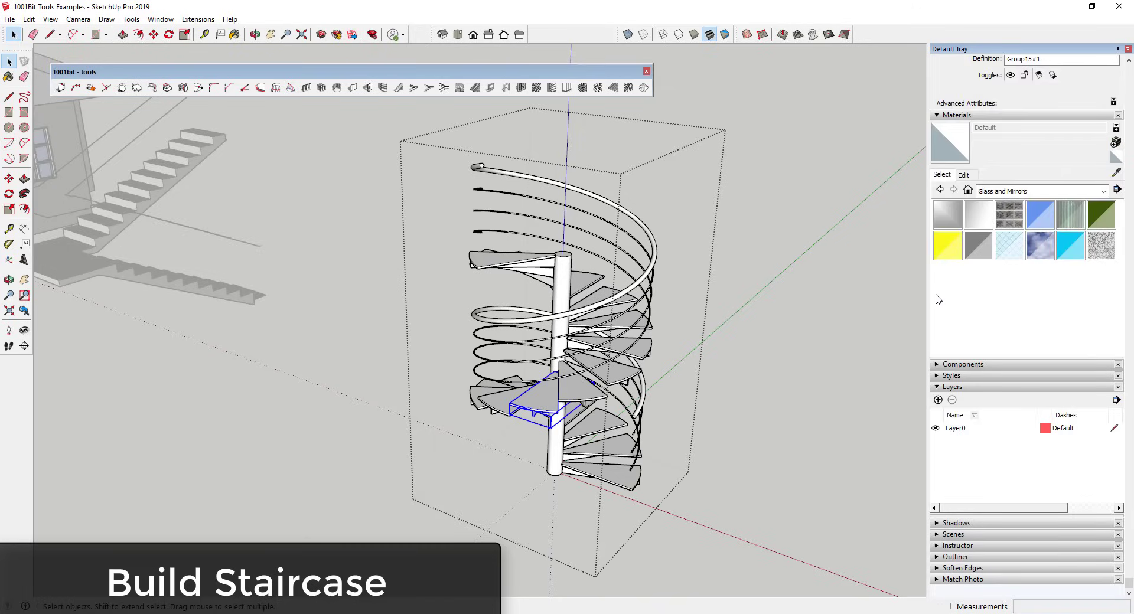
{"action": "left_click", "coordinate": [823, 360]}
{"action": "middle_click_drag", "start_coordinate": [738, 372], "coordinate": [657, 380]}
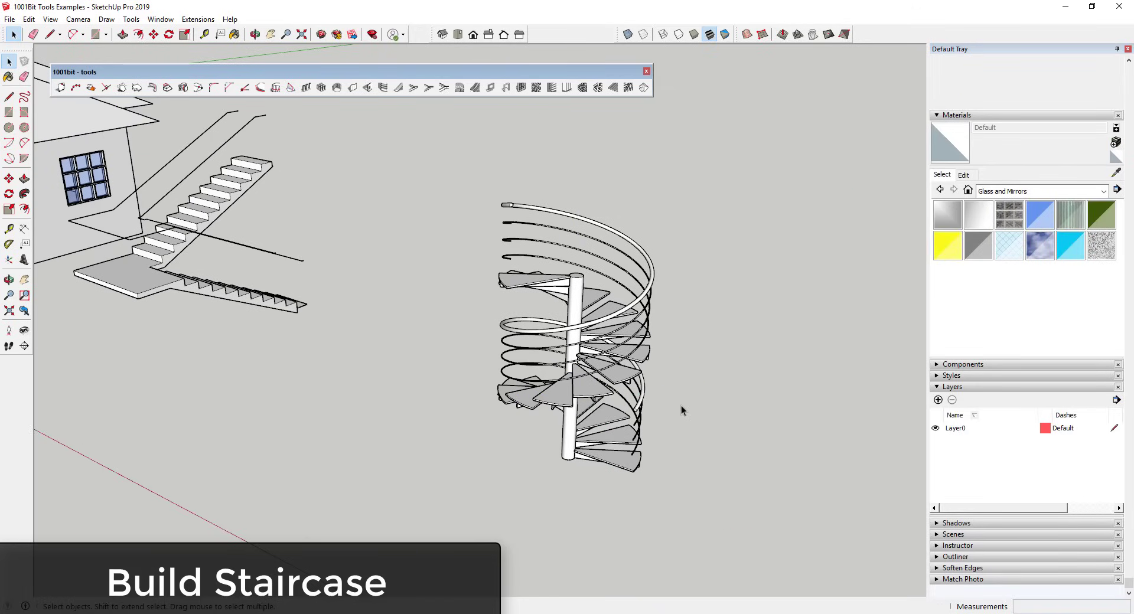
{"action": "middle_click_drag", "start_coordinate": [596, 453], "coordinate": [609, 420]}
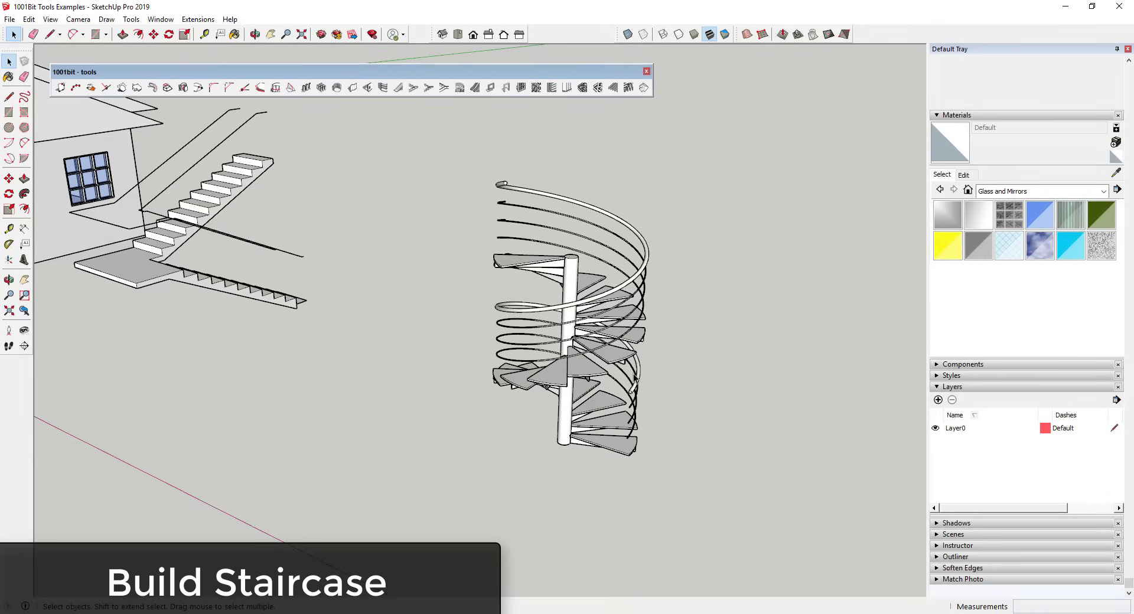